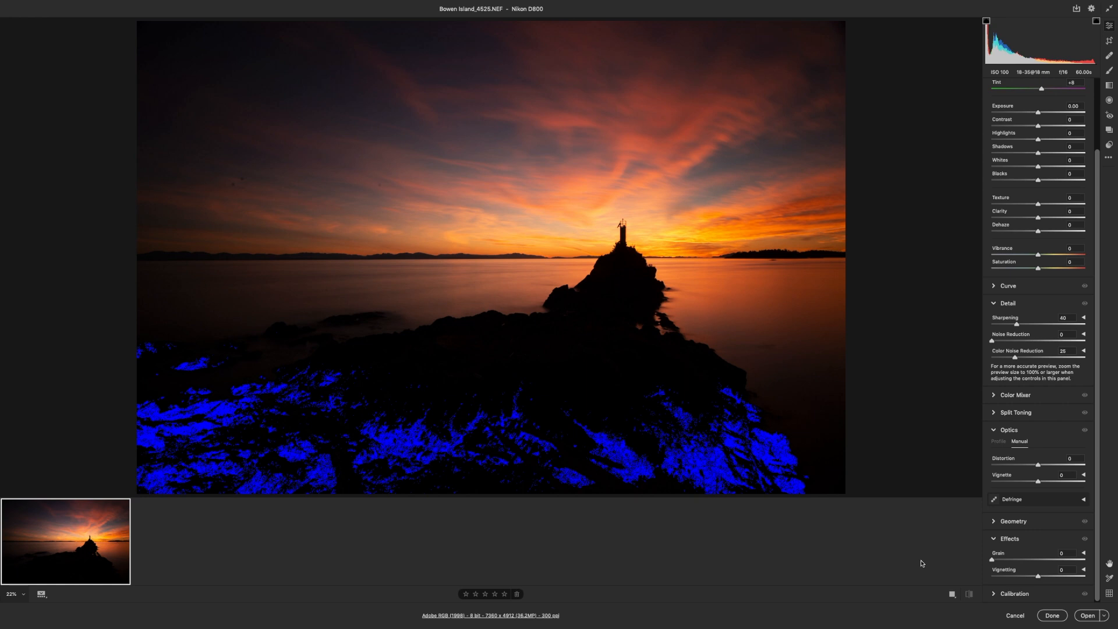
# Set the photo's white balance to a temperature of 4800 and a tint of +12
pyautogui.scroll(3, 1044, 250)
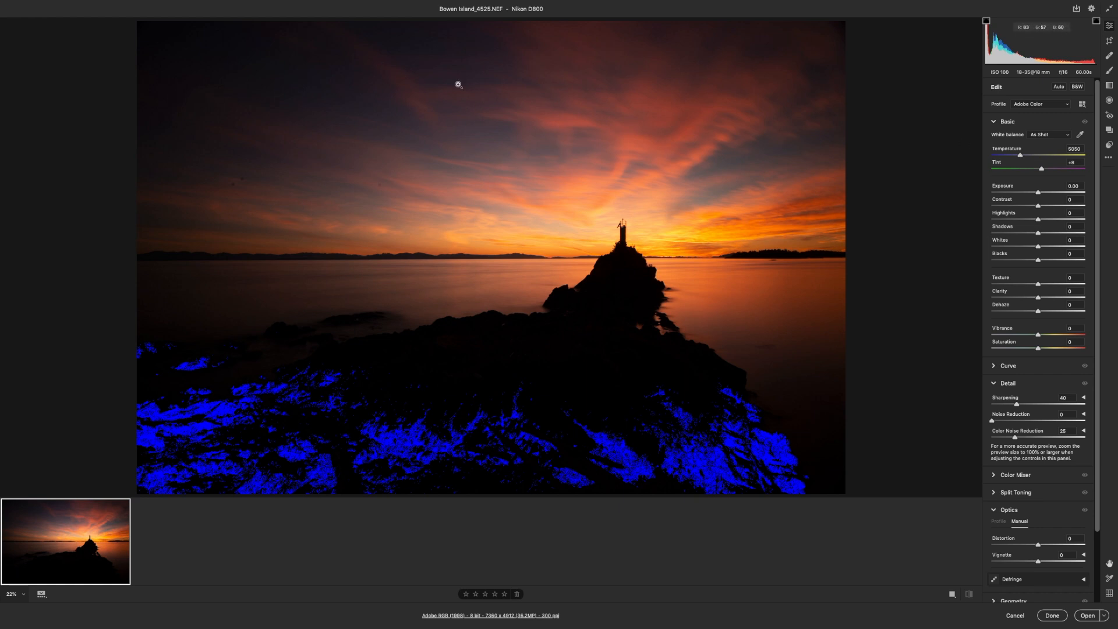
pyautogui.click(1021, 156)
pyautogui.moveTo(1021, 156); pyautogui.dragTo(1018, 156)
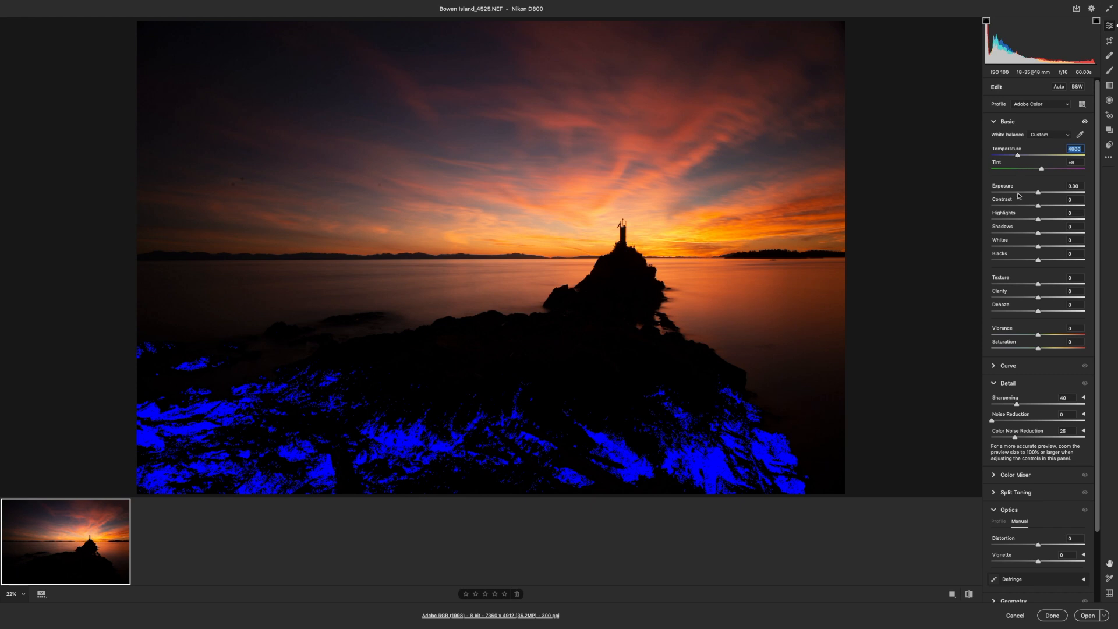
pyautogui.moveTo(1043, 170); pyautogui.dragTo(1045, 169)
# Brighten the photo with an Exposure of +0.50 and set the Contrast to +10
pyautogui.moveTo(1038, 193); pyautogui.dragTo(1044, 194)
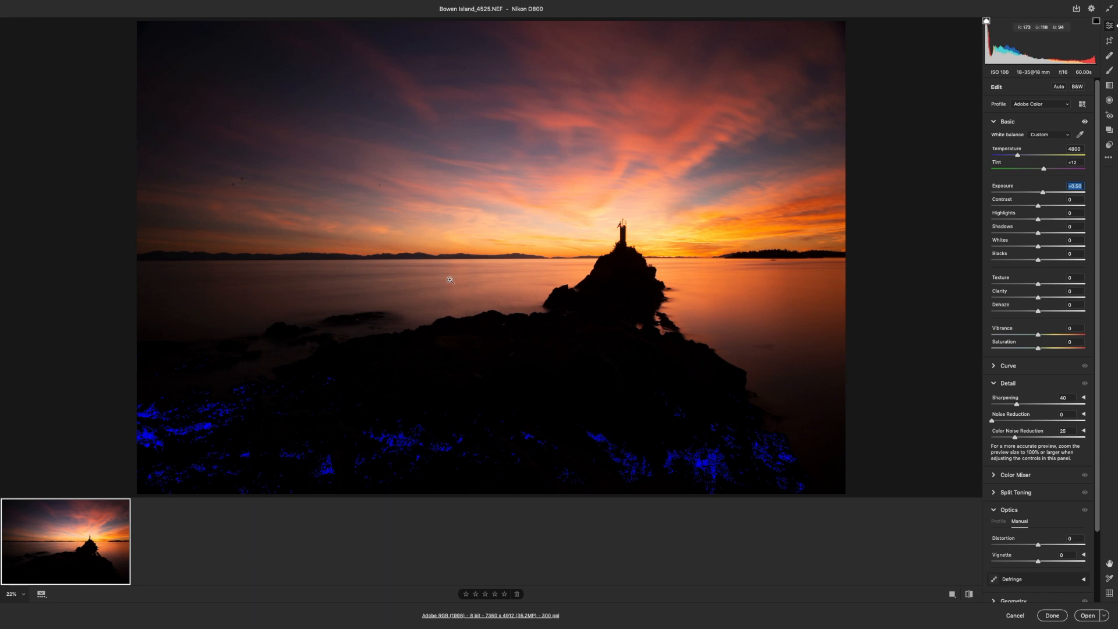
pyautogui.click(1039, 207)
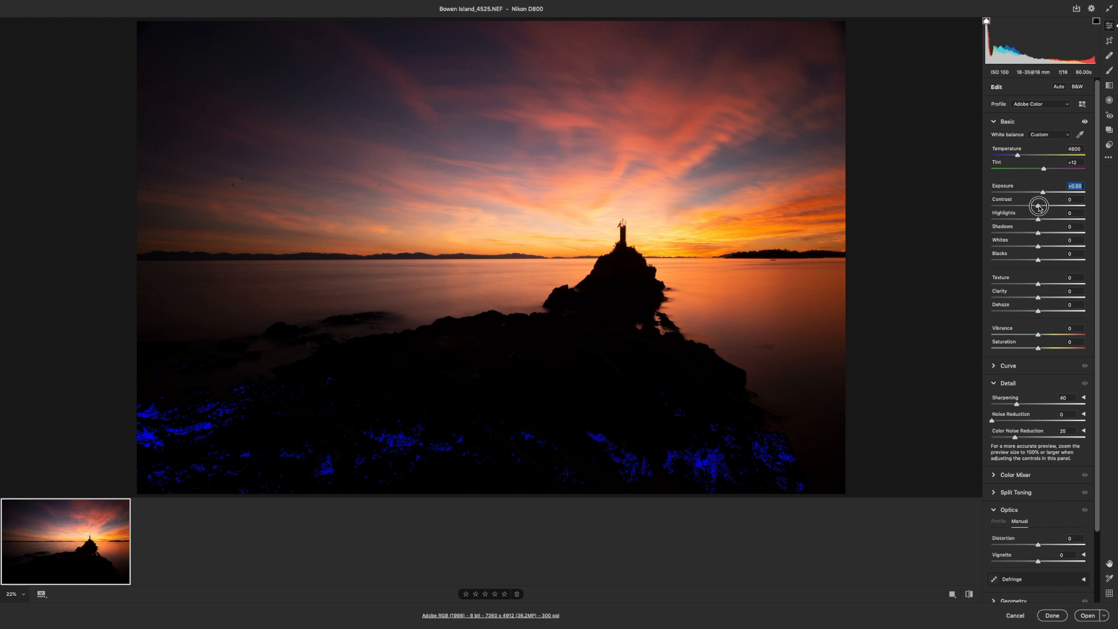
pyautogui.moveTo(1039, 207); pyautogui.dragTo(1044, 209)
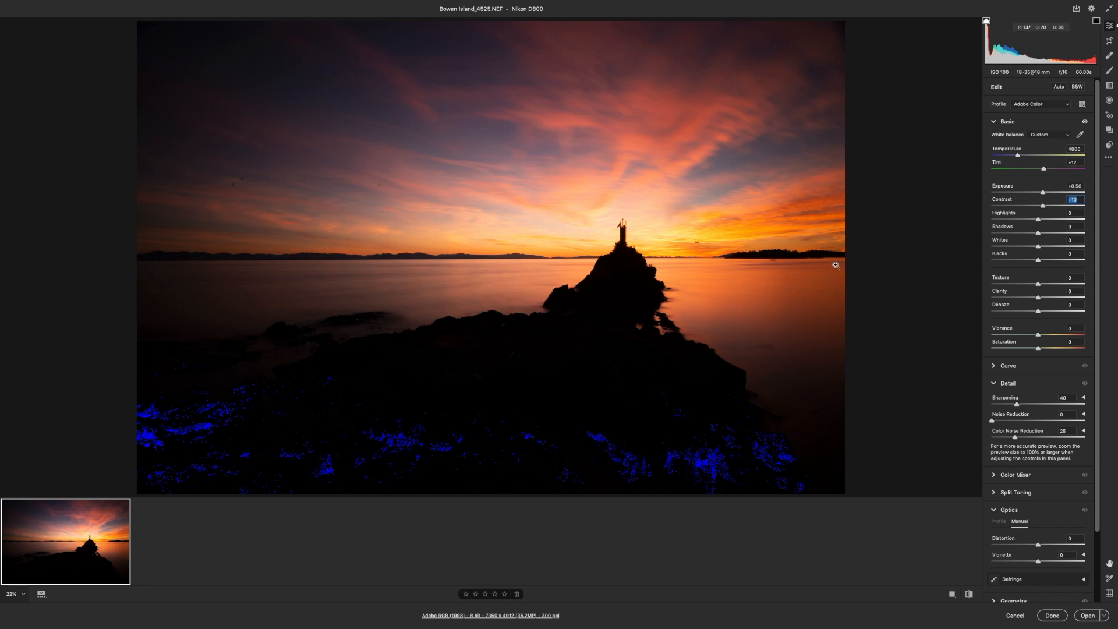
# Try Highlights at both extremes, -100 and +100, and settle on -6
pyautogui.click(1039, 220)
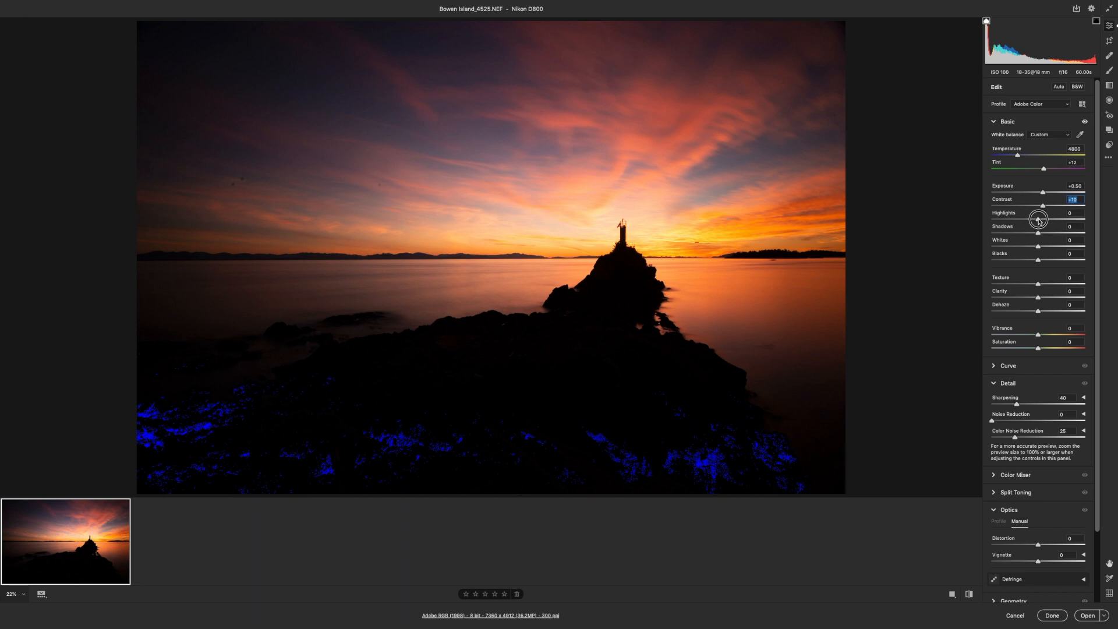
pyautogui.moveTo(1039, 221); pyautogui.dragTo(986, 214)
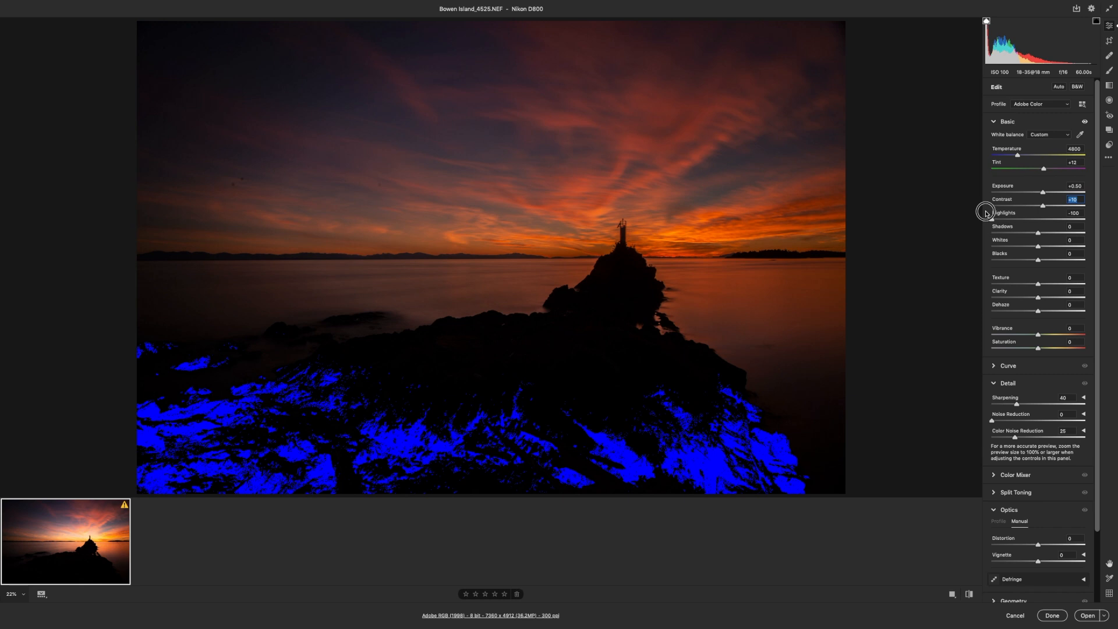
pyautogui.moveTo(985, 214); pyautogui.dragTo(1114, 229)
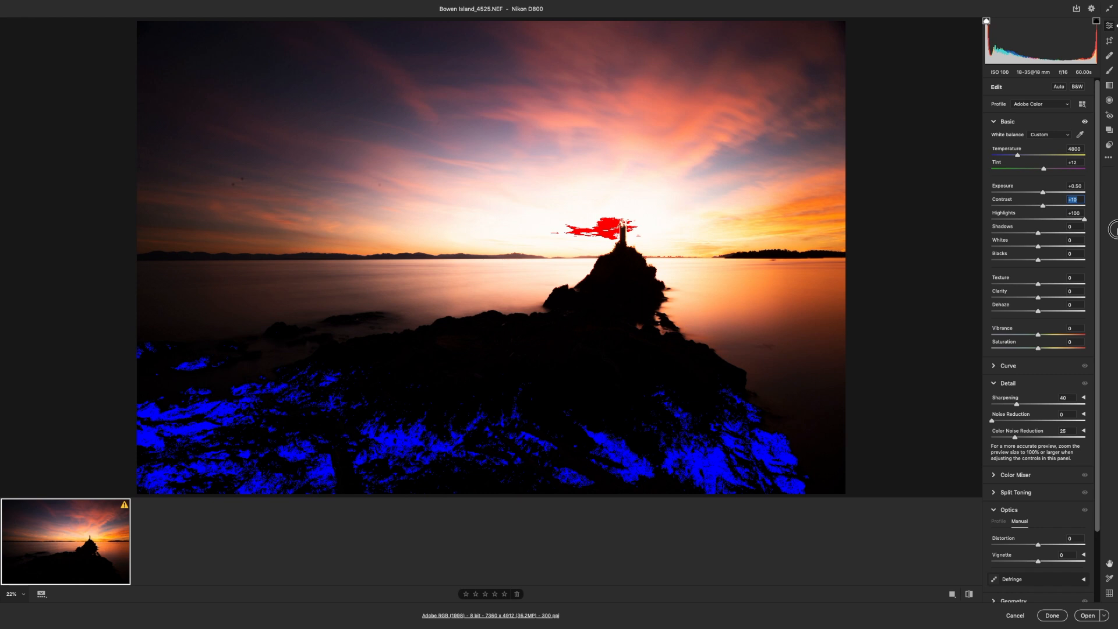
pyautogui.moveTo(1113, 229); pyautogui.dragTo(1036, 220)
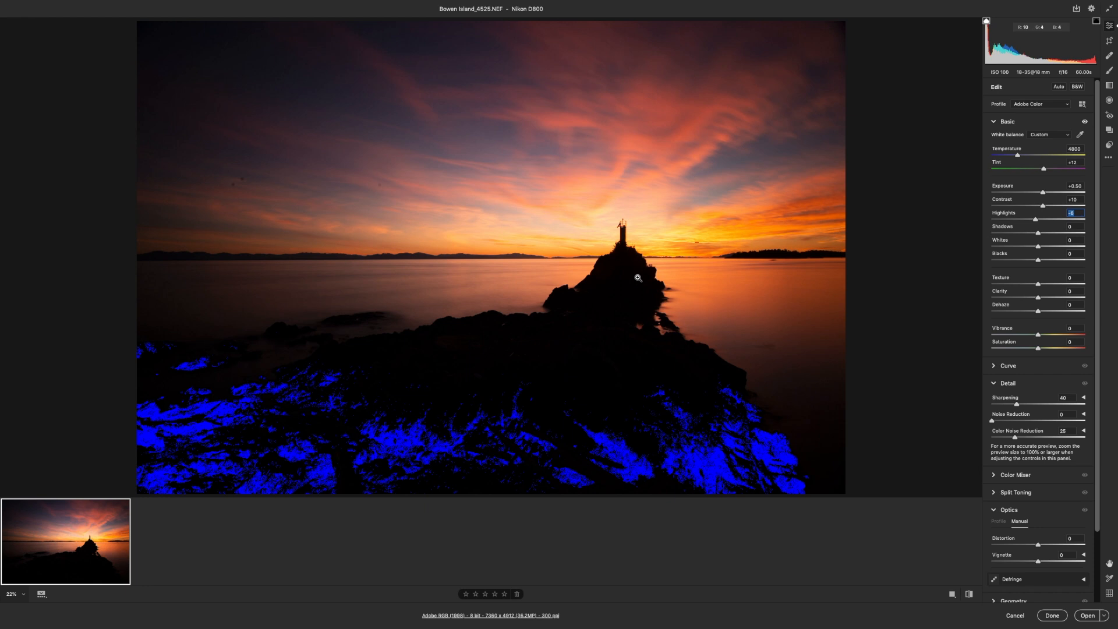
# Lift the dark foreground rocks by trying Shadows at +100 and settling on +62
pyautogui.click(1040, 236)
pyautogui.moveTo(1040, 236); pyautogui.dragTo(1091, 234)
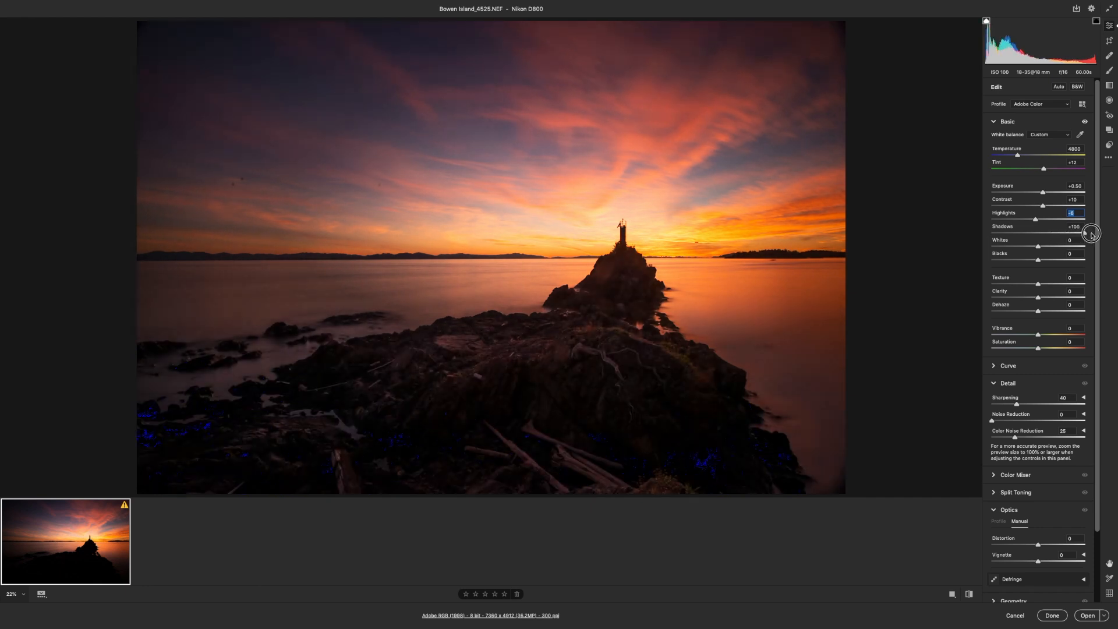
pyautogui.moveTo(1092, 234); pyautogui.dragTo(1067, 234)
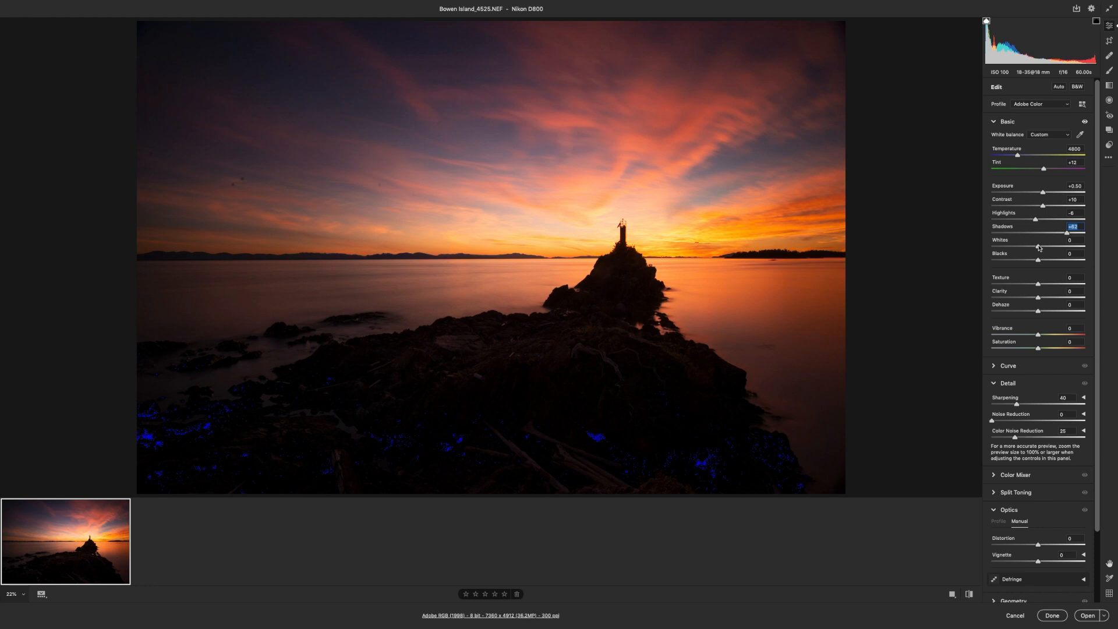
# Examine the lighthouse, the rocks and the bright sky around the horizon up close for detail
pyautogui.press('super+equal')
pyautogui.press('super+minus')
pyautogui.press('super+equal')
pyautogui.press('super+equal')
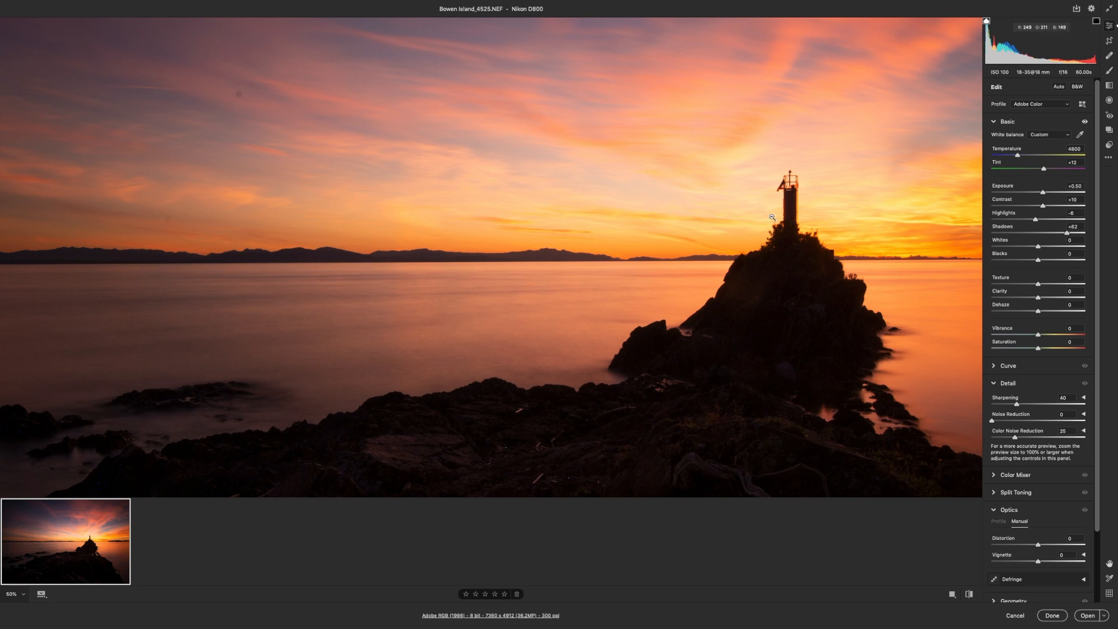
pyautogui.hscroll(5, 772, 217)
pyautogui.hscroll(3, 772, 217)
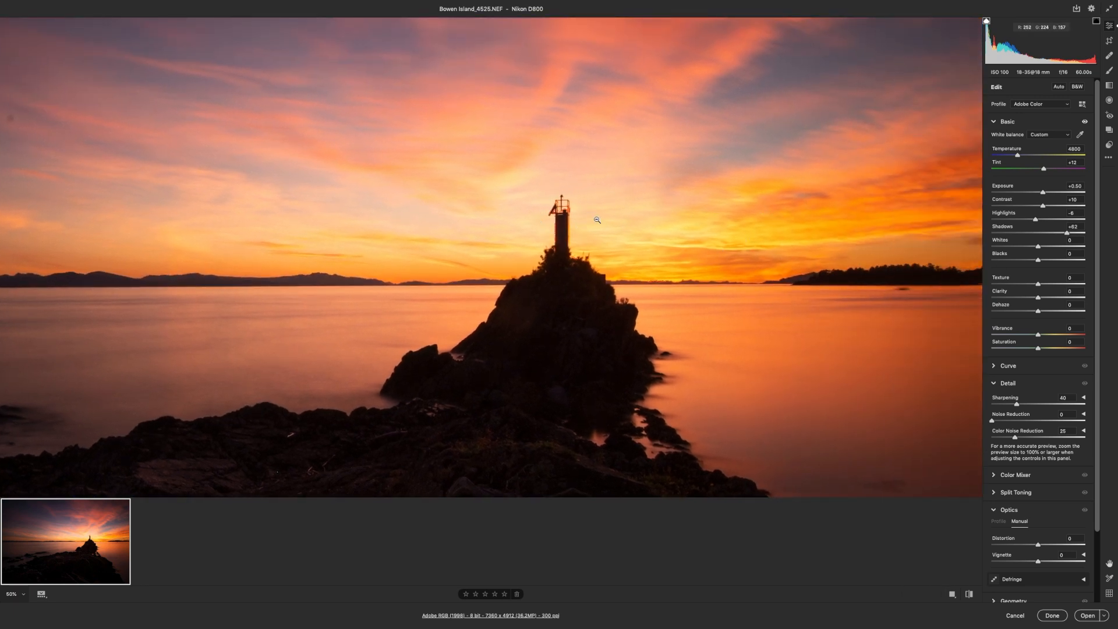
pyautogui.keyDown('alt'); pyautogui.click(672, 252); pyautogui.keyUp('alt')
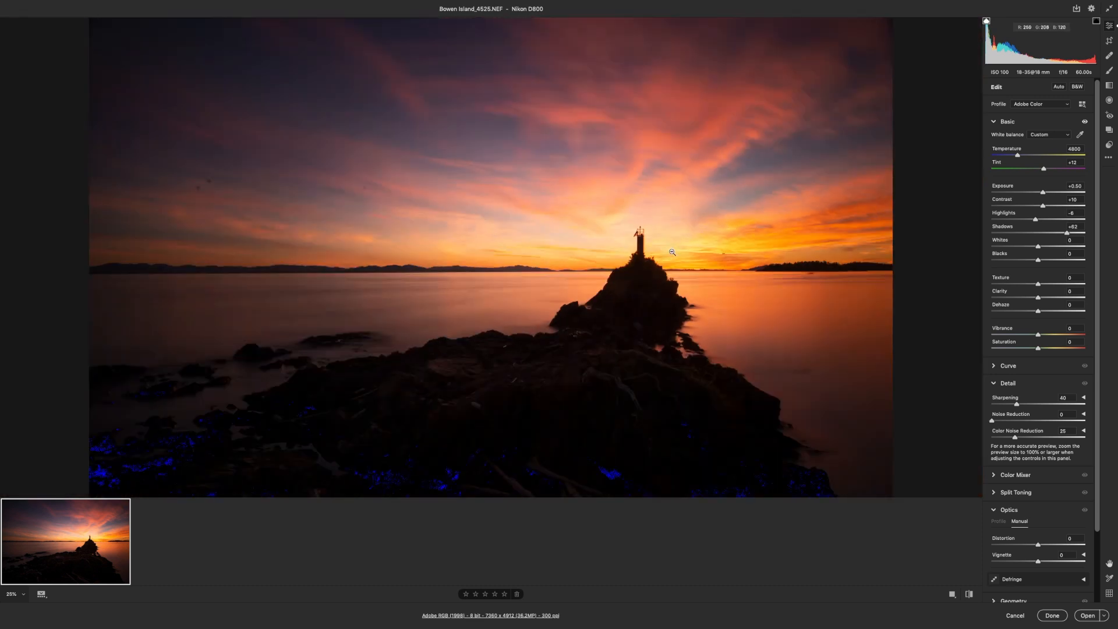
pyautogui.keyDown('alt'); pyautogui.click(672, 252); pyautogui.keyUp('alt')
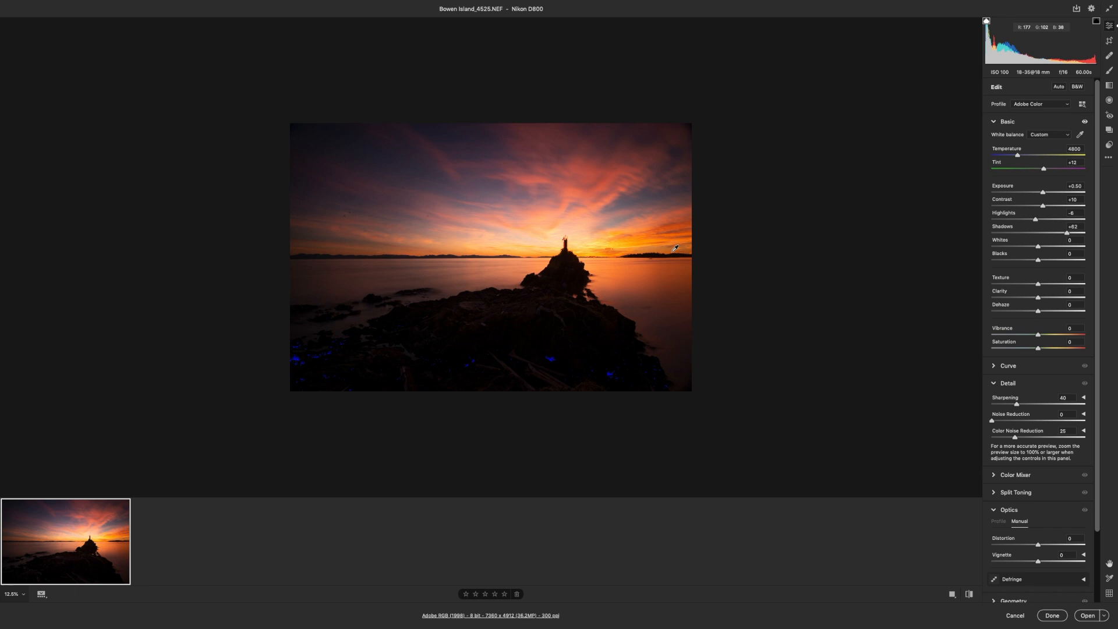
pyautogui.click(672, 251)
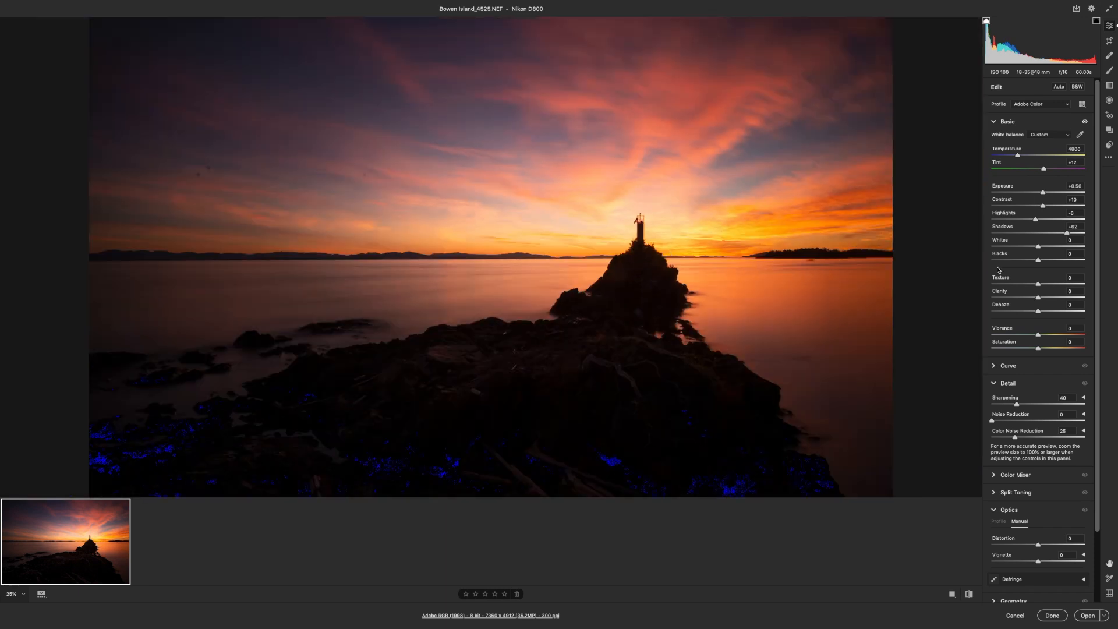
# Set Whites to -10 and Blacks to +10
pyautogui.moveTo(1038, 248)
pyautogui.mouseDown()
pyautogui.moveTo(982, 238)
pyautogui.moveTo(1033, 245)
pyautogui.mouseUp()
pyautogui.moveTo(1039, 263)
pyautogui.mouseDown()
pyautogui.moveTo(1076, 267)
pyautogui.moveTo(1044, 262)
pyautogui.mouseUp()
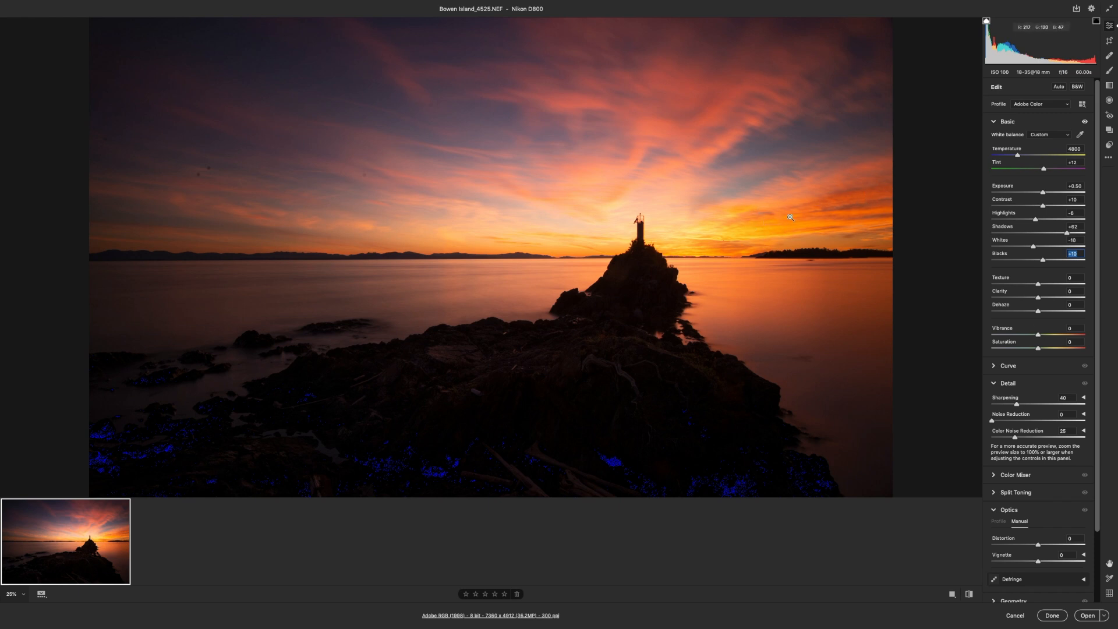
pyautogui.keyDown('alt'); pyautogui.click(685, 75); pyautogui.keyUp('alt')
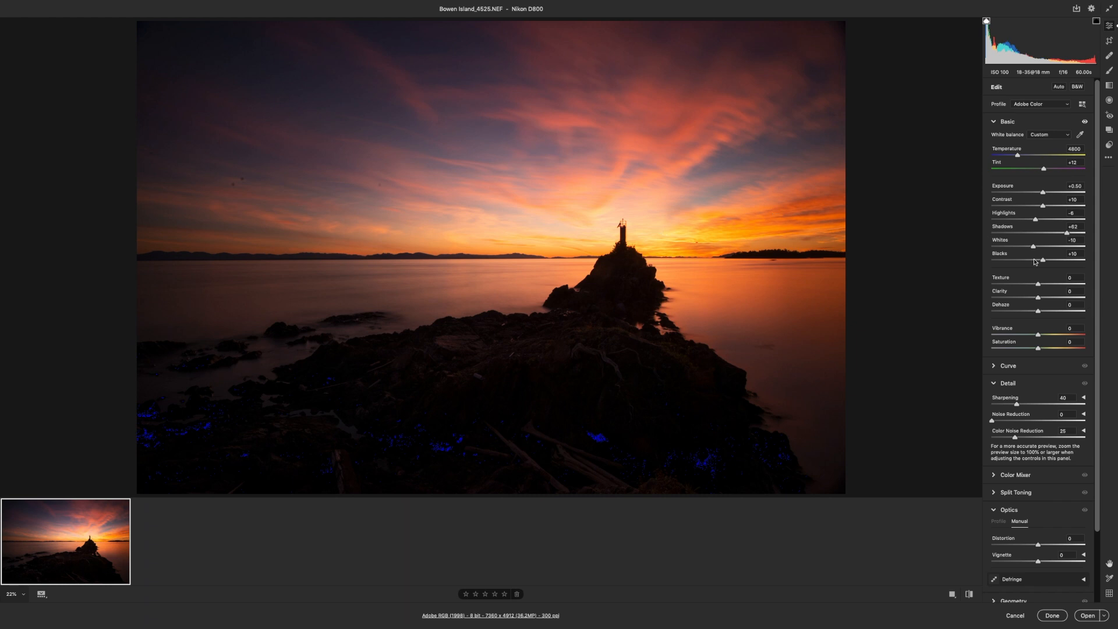
# Set Vibrance to +17, Texture to +6 and Clarity to +4
pyautogui.click(1038, 336)
pyautogui.moveTo(1038, 336); pyautogui.dragTo(1047, 337)
pyautogui.click(1040, 286)
pyautogui.moveTo(1040, 286); pyautogui.dragTo(1095, 288)
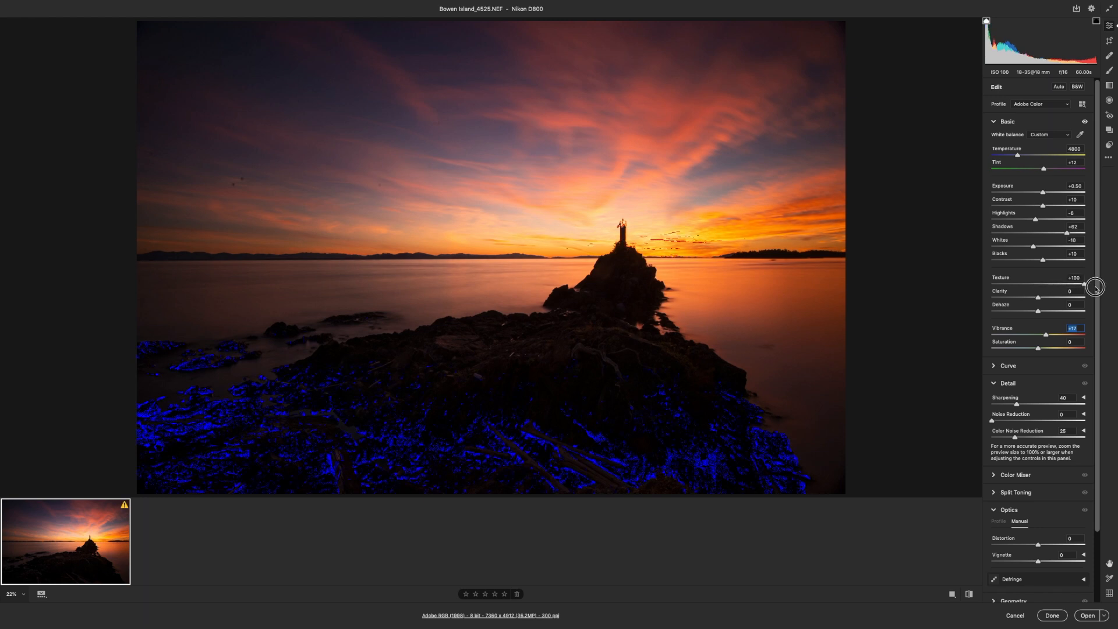
pyautogui.moveTo(1095, 287); pyautogui.dragTo(1042, 285)
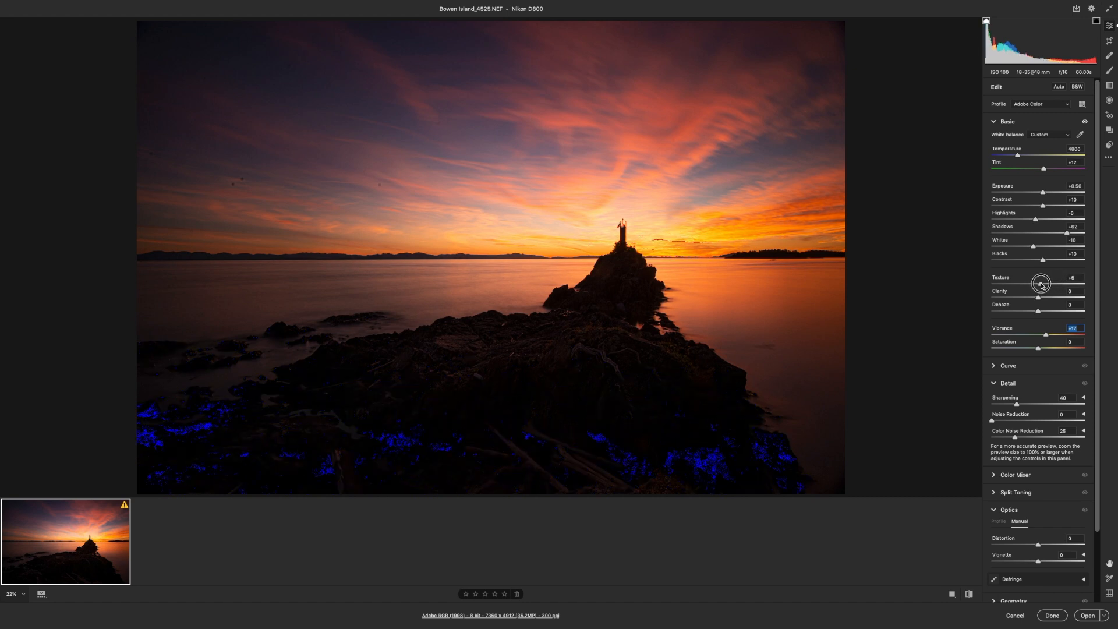
pyautogui.moveTo(1041, 285); pyautogui.dragTo(1040, 298)
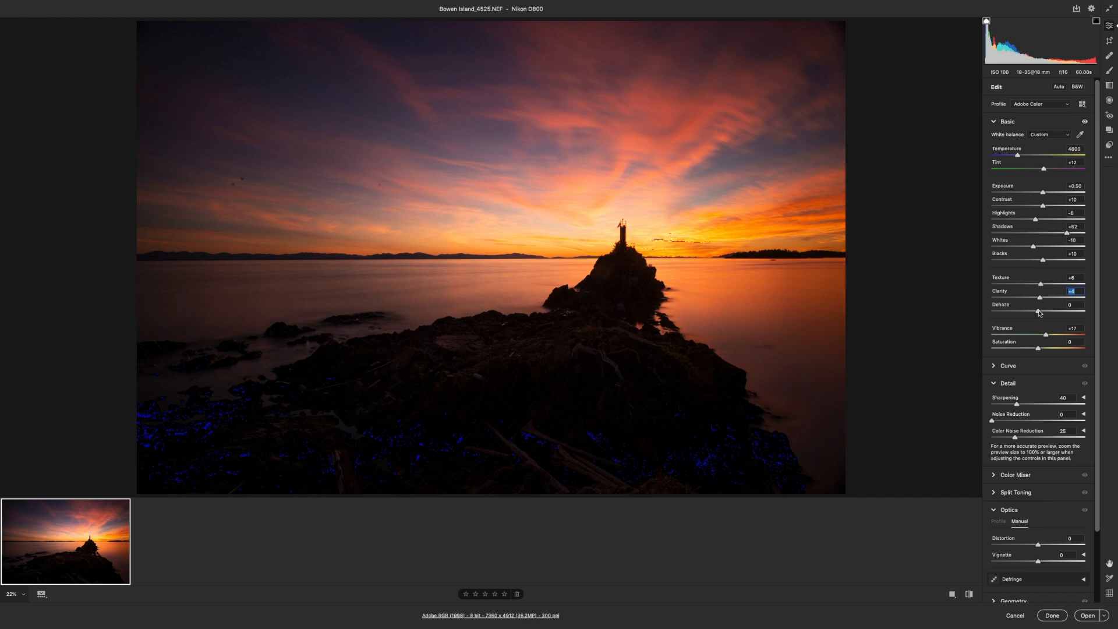
# Try Dehaze at +100, at -100 and at a slight positive amount, and reset it to 0
pyautogui.moveTo(1039, 313); pyautogui.dragTo(1094, 311)
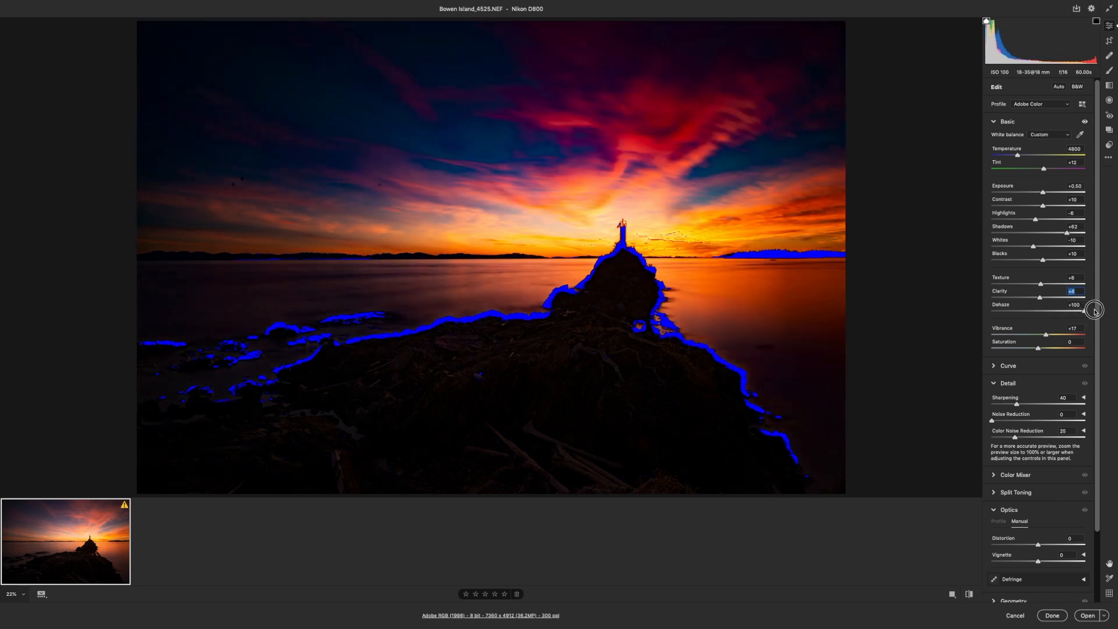
pyautogui.moveTo(1094, 310); pyautogui.dragTo(946, 287)
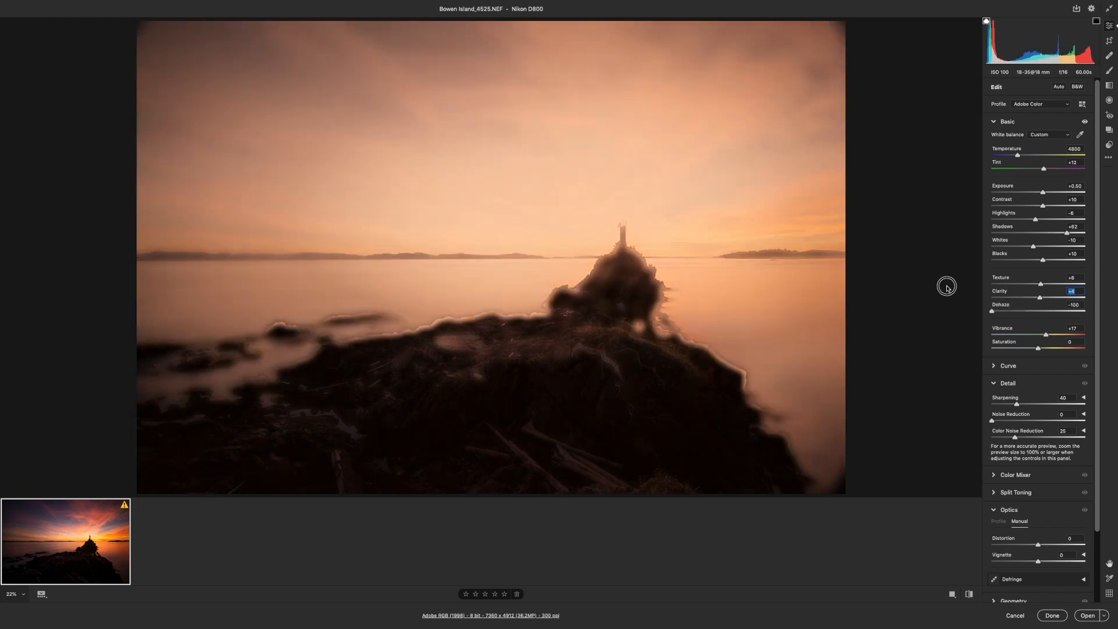
pyautogui.click(1040, 311)
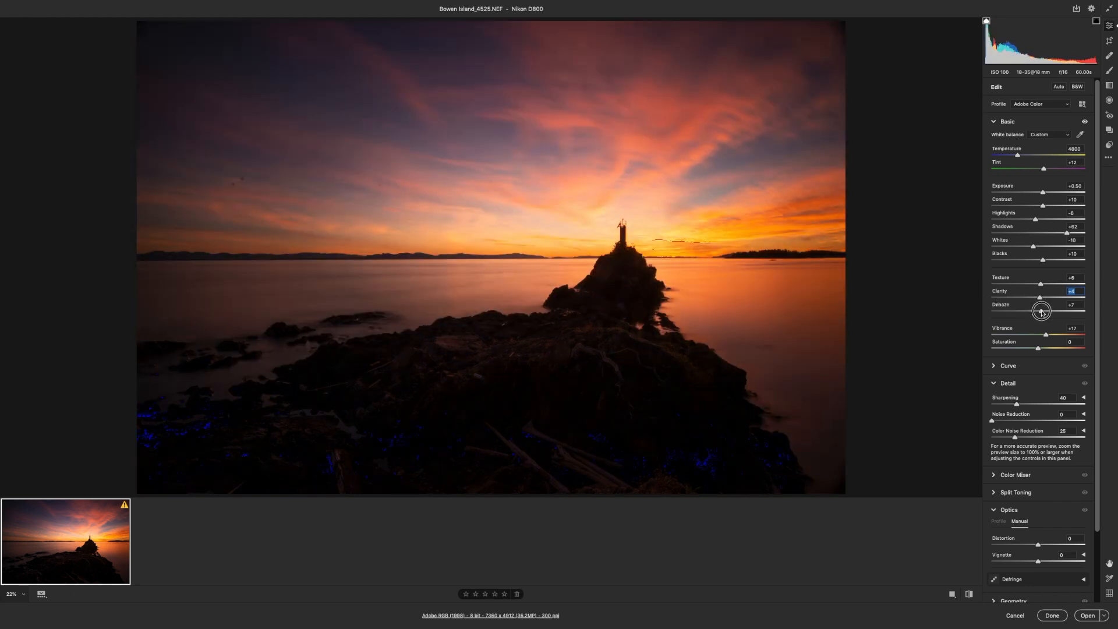
pyautogui.moveTo(1040, 311); pyautogui.dragTo(1043, 312)
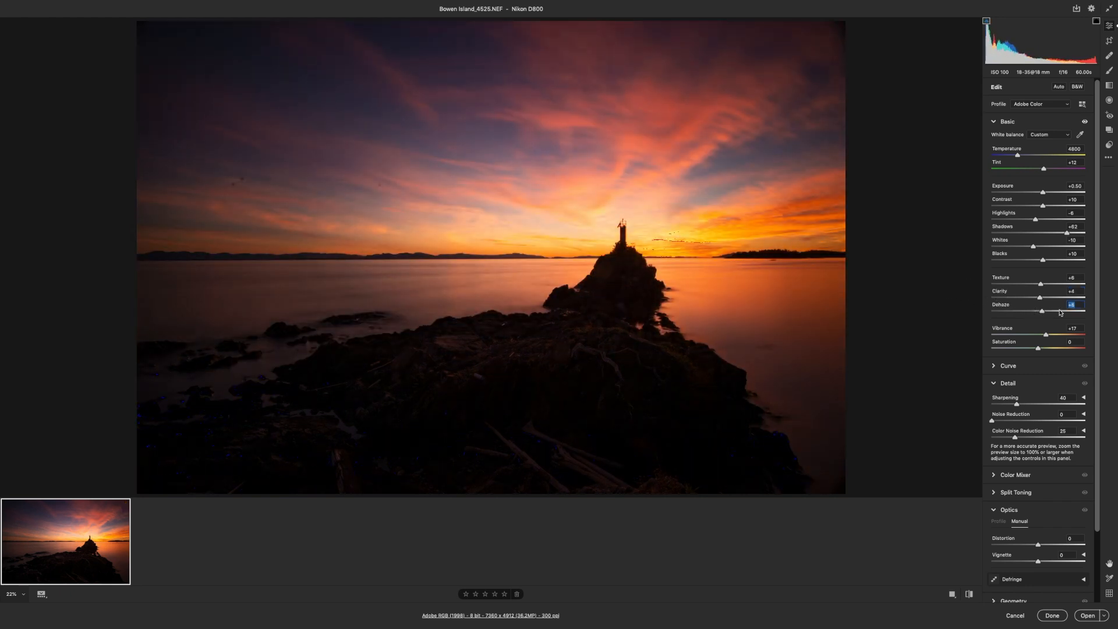
pyautogui.write('0')
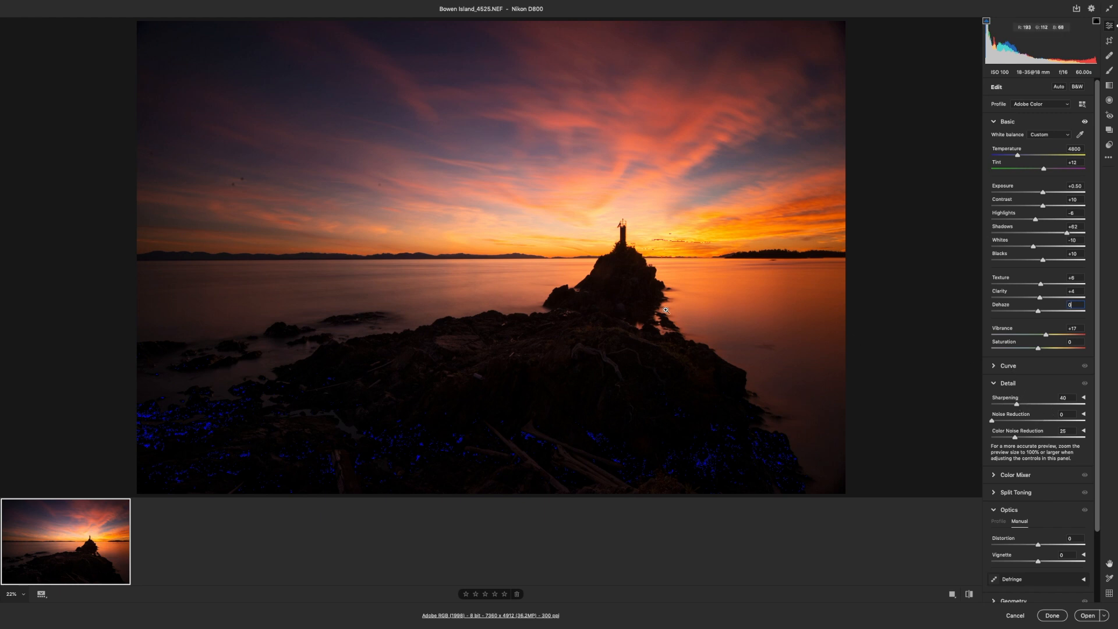
# Raise the Sharpening to about 55 while judging the lighthouse rock at 100% magnification
pyautogui.press('super+=')
pyautogui.press('super+=')
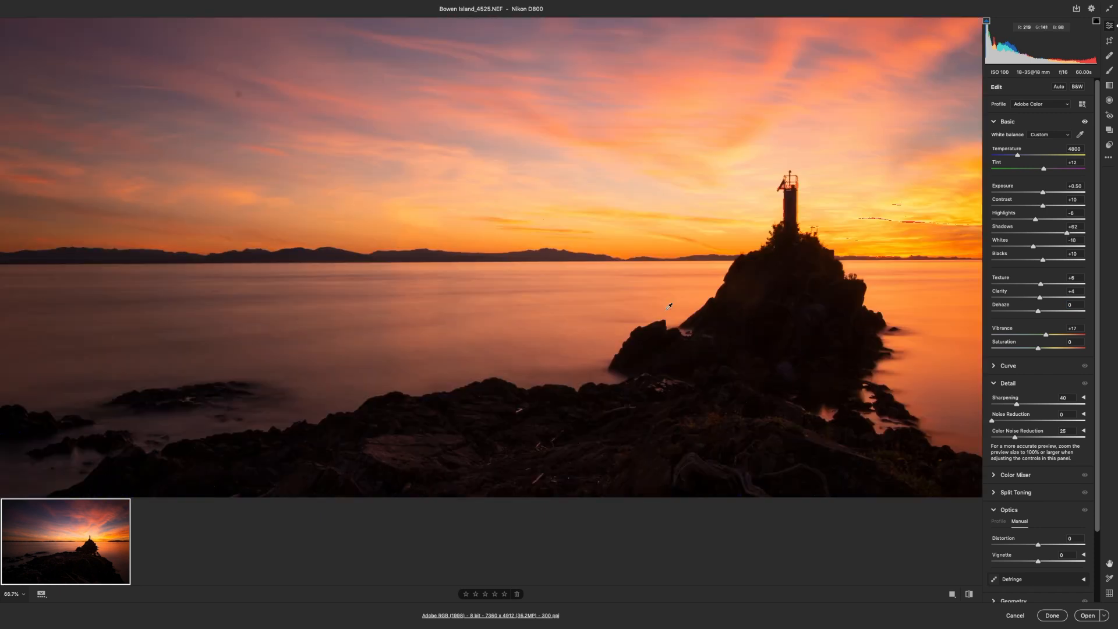
pyautogui.press('super+=')
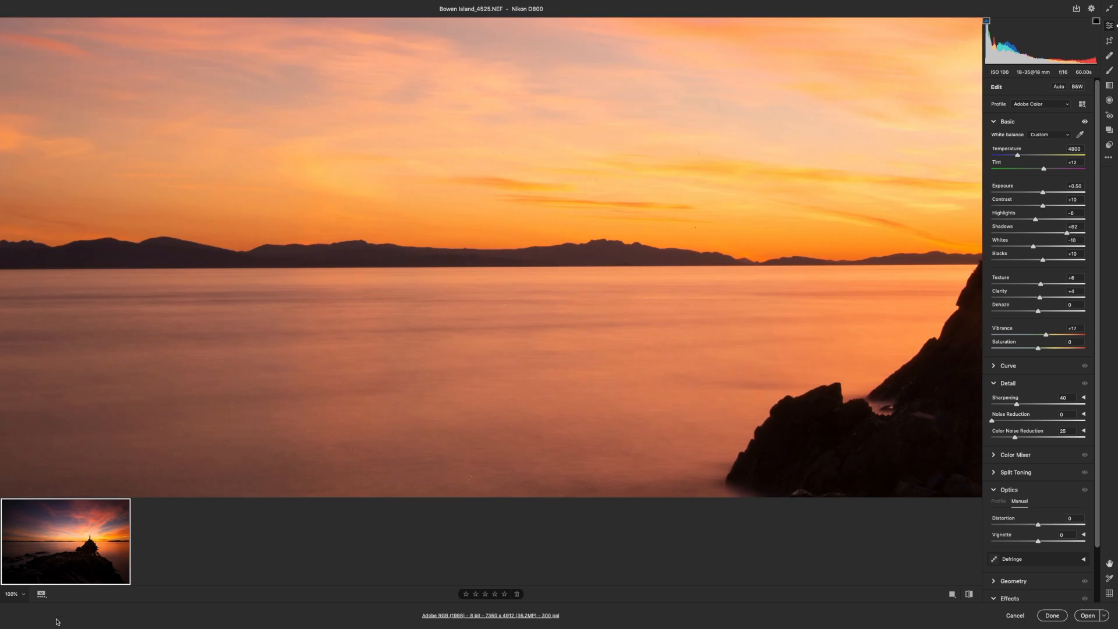
pyautogui.click(17, 592)
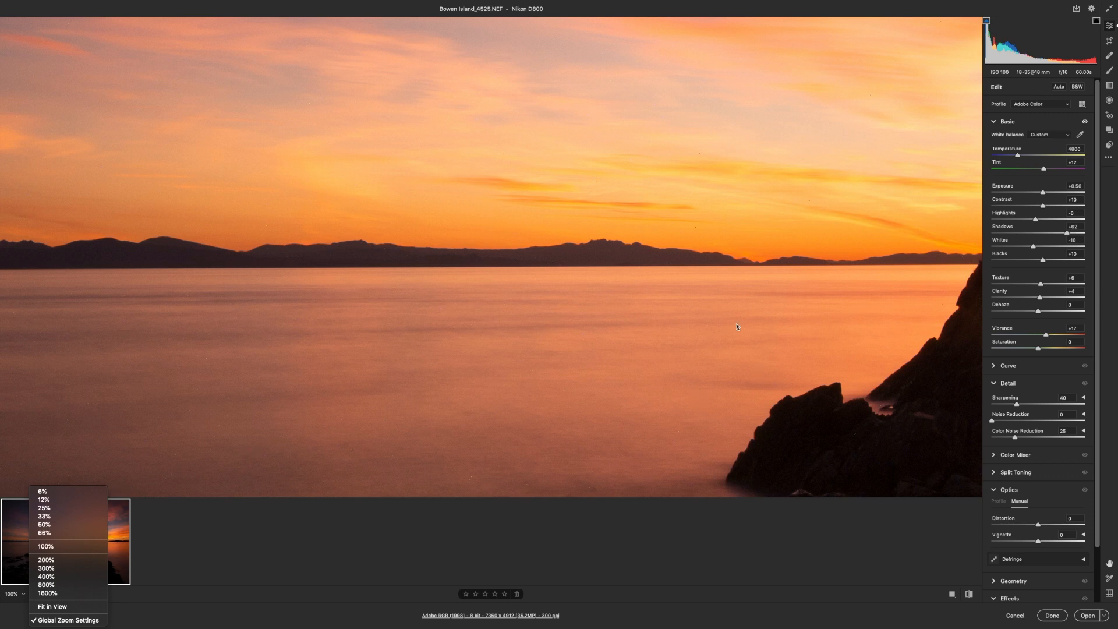
pyautogui.click(711, 354)
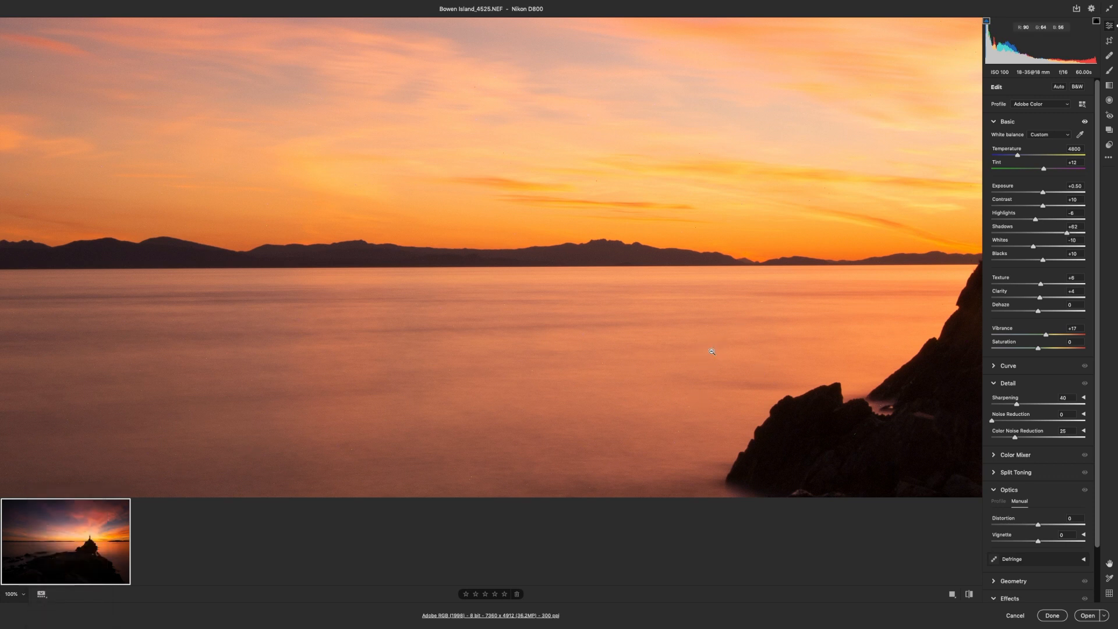
pyautogui.hscroll(15, 712, 351)
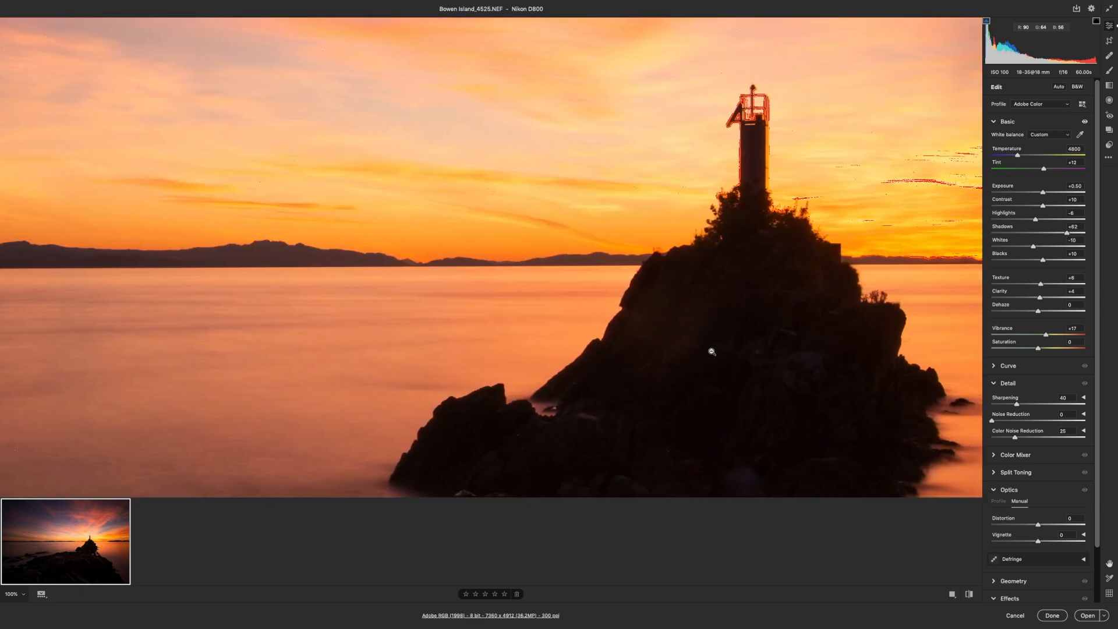
pyautogui.hscroll(-4, 711, 352)
pyautogui.scroll(2, 712, 352)
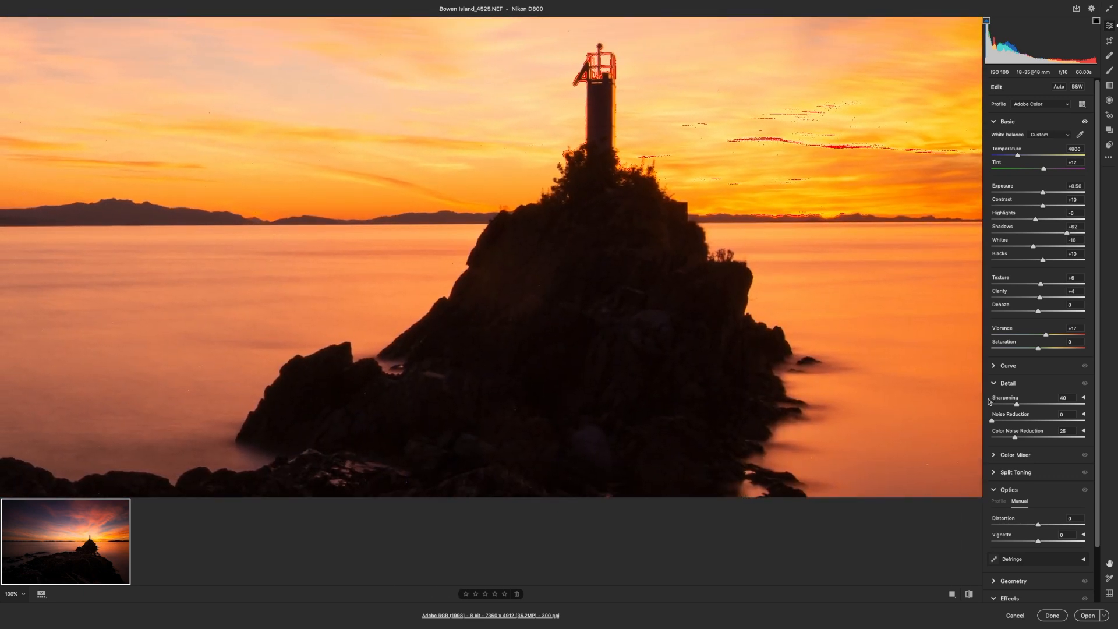
pyautogui.click(1018, 406)
pyautogui.moveTo(1017, 406); pyautogui.dragTo(1026, 406)
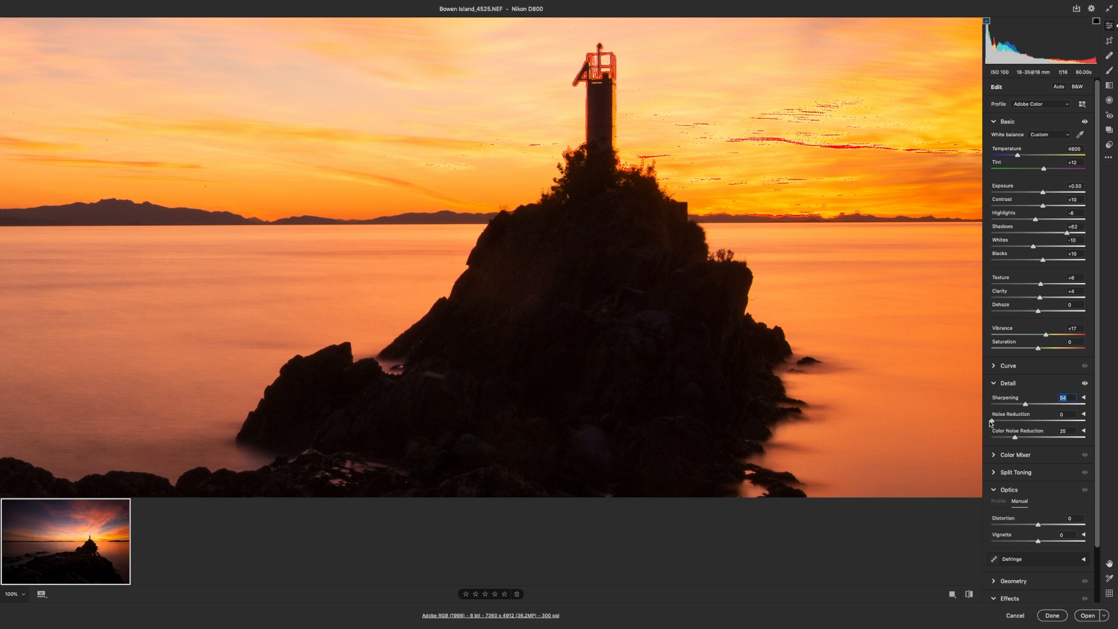
# Raise Noise Reduction and Color Noise Reduction to a little over a third of their range and collapse the Detail settings
pyautogui.moveTo(992, 422); pyautogui.dragTo(1027, 423)
pyautogui.moveTo(1027, 421); pyautogui.dragTo(1027, 421)
pyautogui.moveTo(1016, 438); pyautogui.dragTo(1029, 439)
pyautogui.moveTo(1028, 438); pyautogui.dragTo(1027, 438)
pyautogui.click(994, 385)
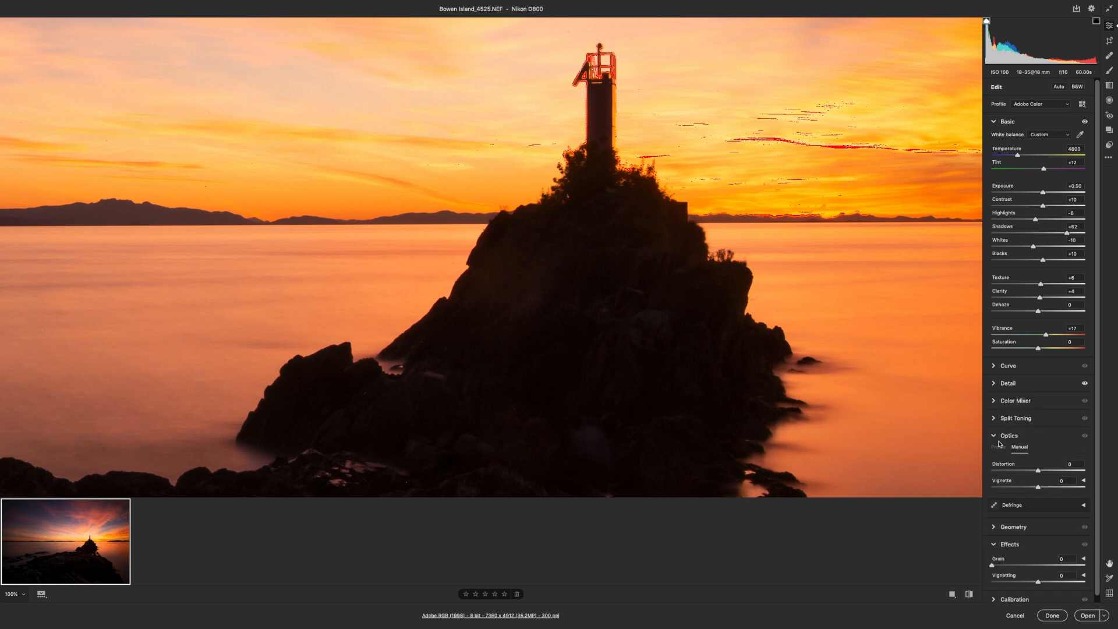
# Expand the Color Mixer, view the whole photo at 25% and look through the Hue, Saturation and Luminance controls
pyautogui.click(1026, 401)
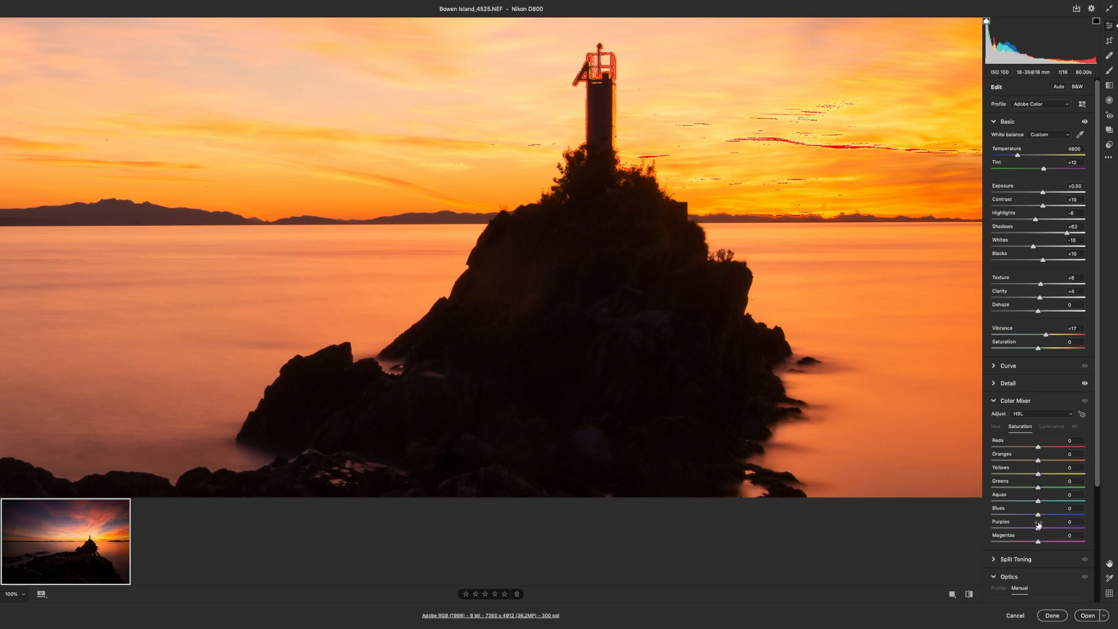
pyautogui.press('super+minus')
pyautogui.press('super+minus')
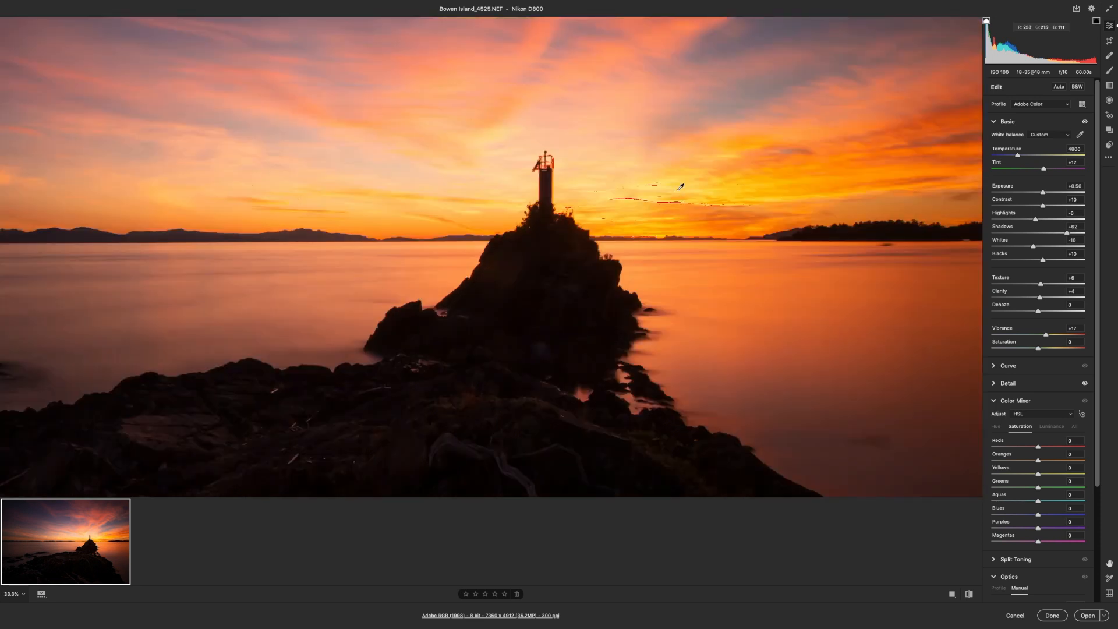
pyautogui.press('super+minus')
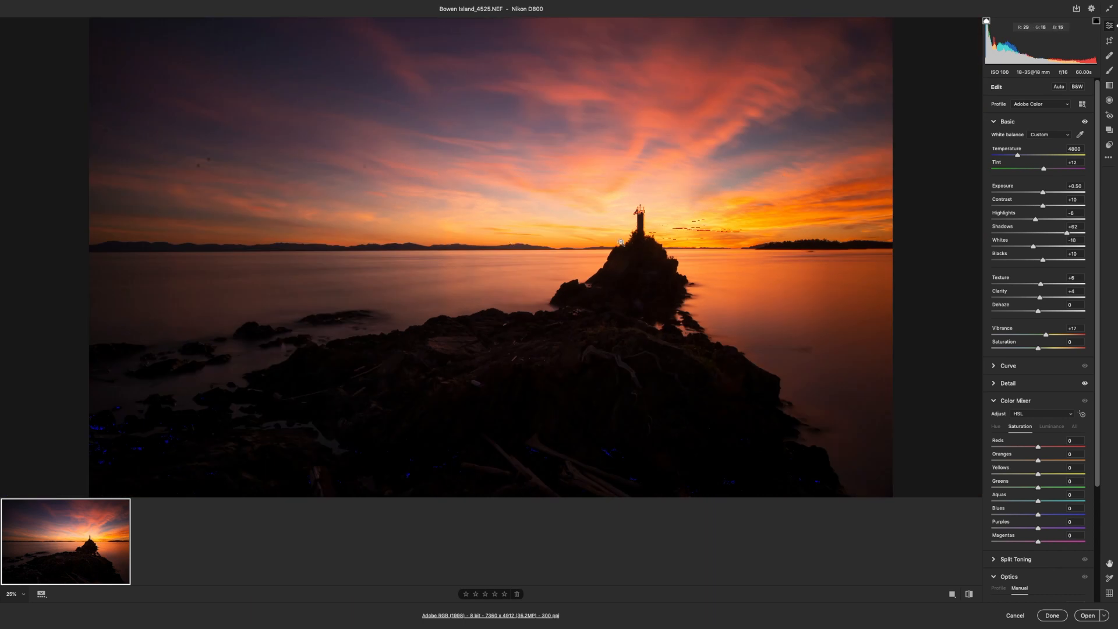
pyautogui.click(1038, 447)
pyautogui.click(996, 427)
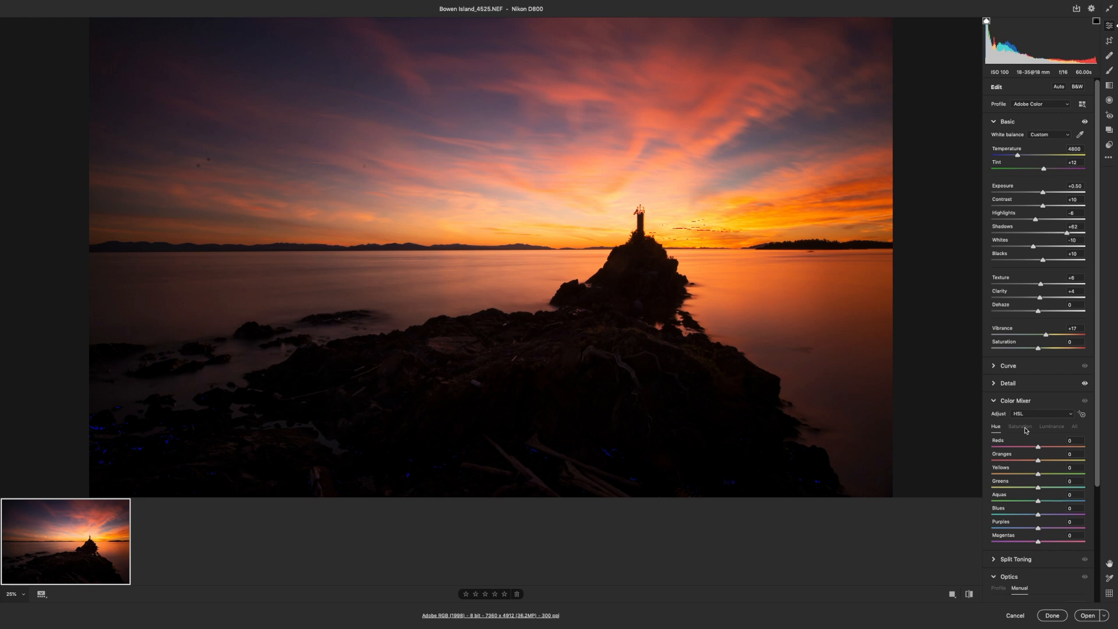
pyautogui.click(1021, 428)
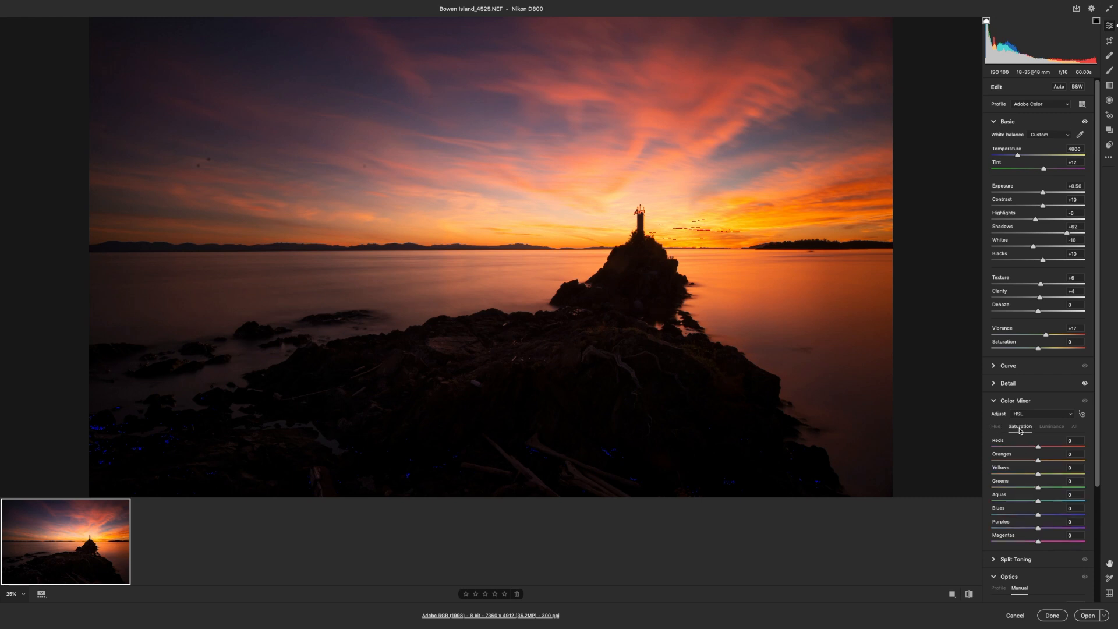
pyautogui.click(1050, 429)
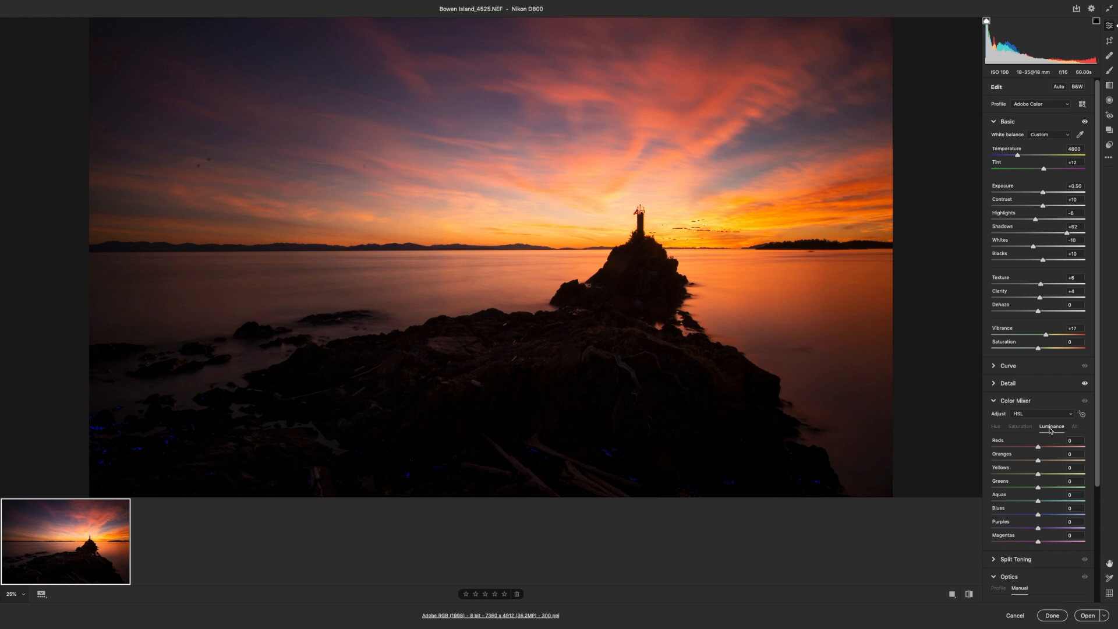
pyautogui.click(1020, 429)
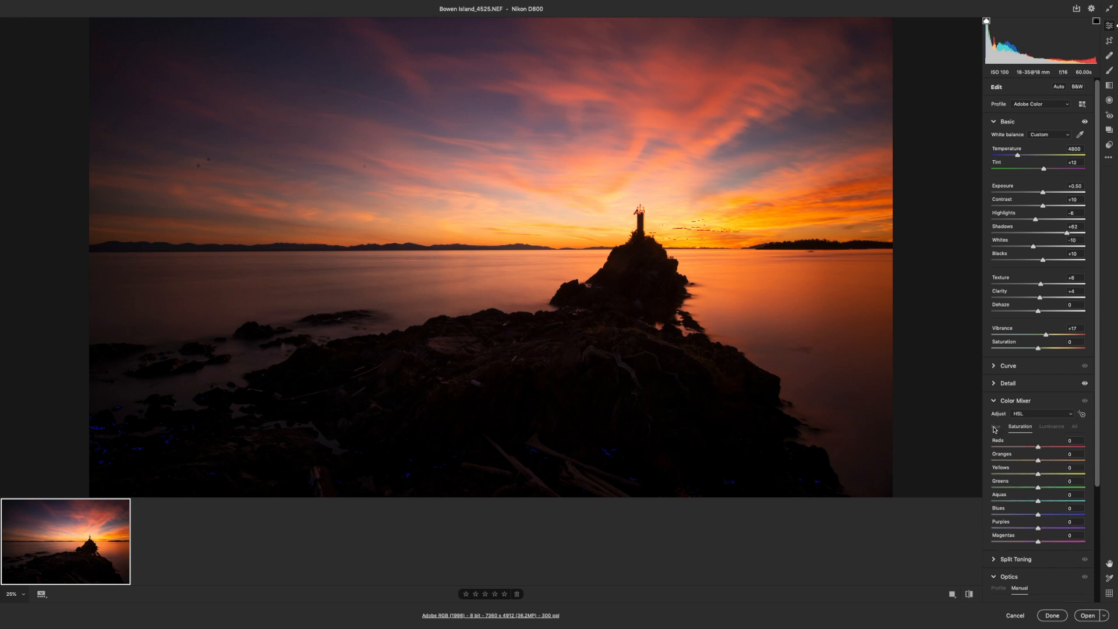
pyautogui.click(996, 428)
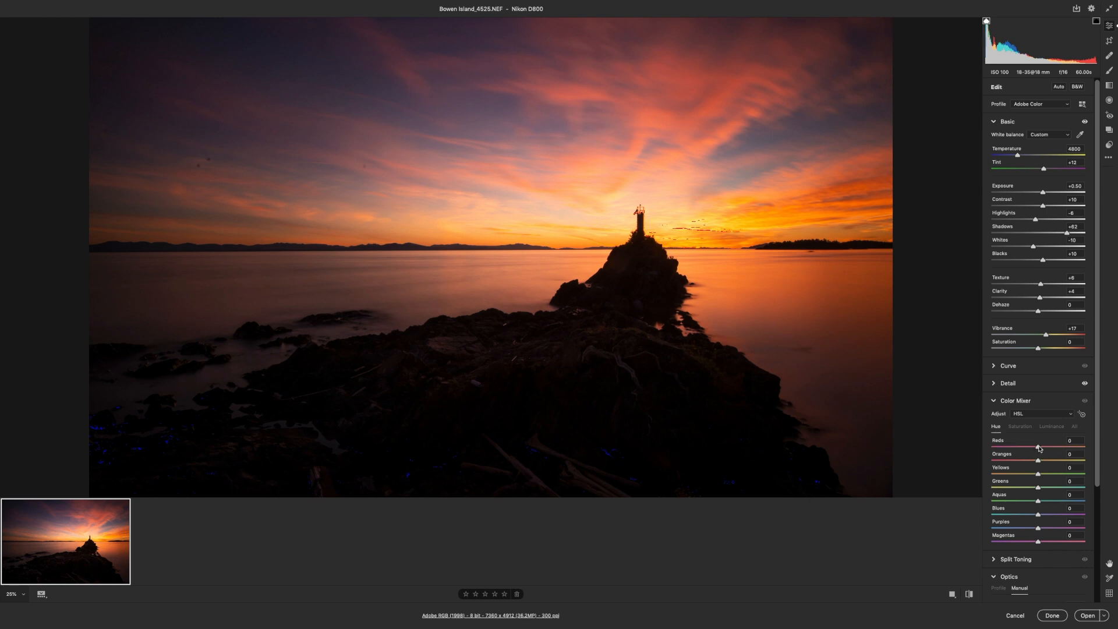
# Try a slight shift of the Reds hue and reset it to 0
pyautogui.click(1039, 448)
pyautogui.moveTo(1041, 448)
pyautogui.mouseDown()
pyautogui.moveTo(1102, 452)
pyautogui.moveTo(1035, 447)
pyautogui.mouseUp()
pyautogui.click(1076, 444)
pyautogui.click(1081, 441)
pyautogui.press('BackSpace')
pyautogui.press('BackSpace')
# Set the Color Mixer saturation to +4 for Reds, +3 for Oranges and 0 for Yellows, testing extremes for Reds and Oranges
pyautogui.click(1024, 427)
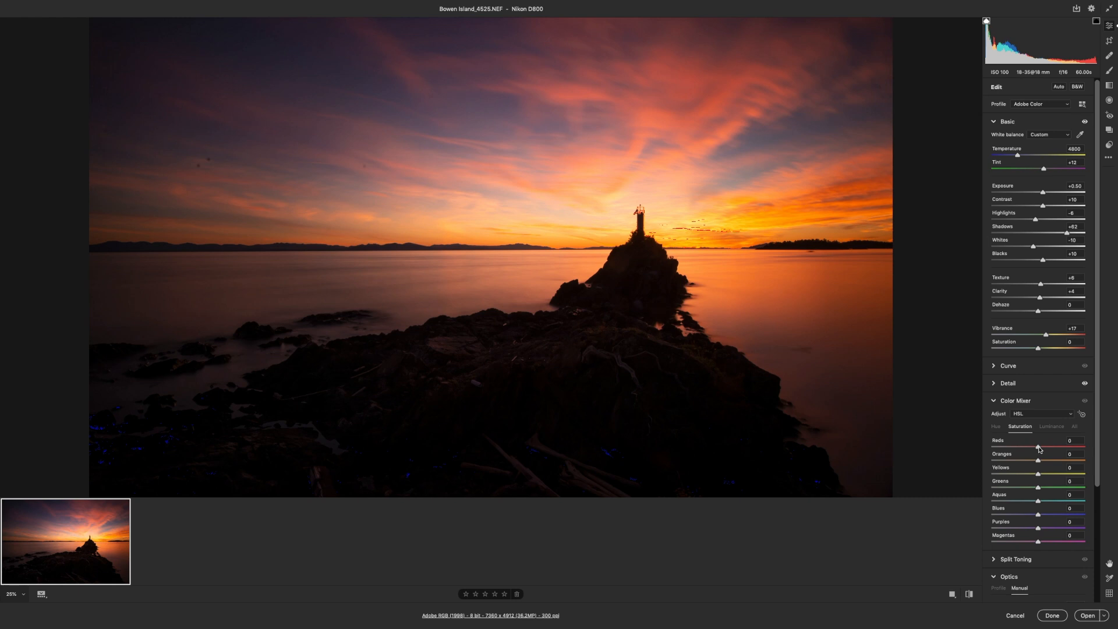
pyautogui.moveTo(1038, 448); pyautogui.dragTo(1092, 444)
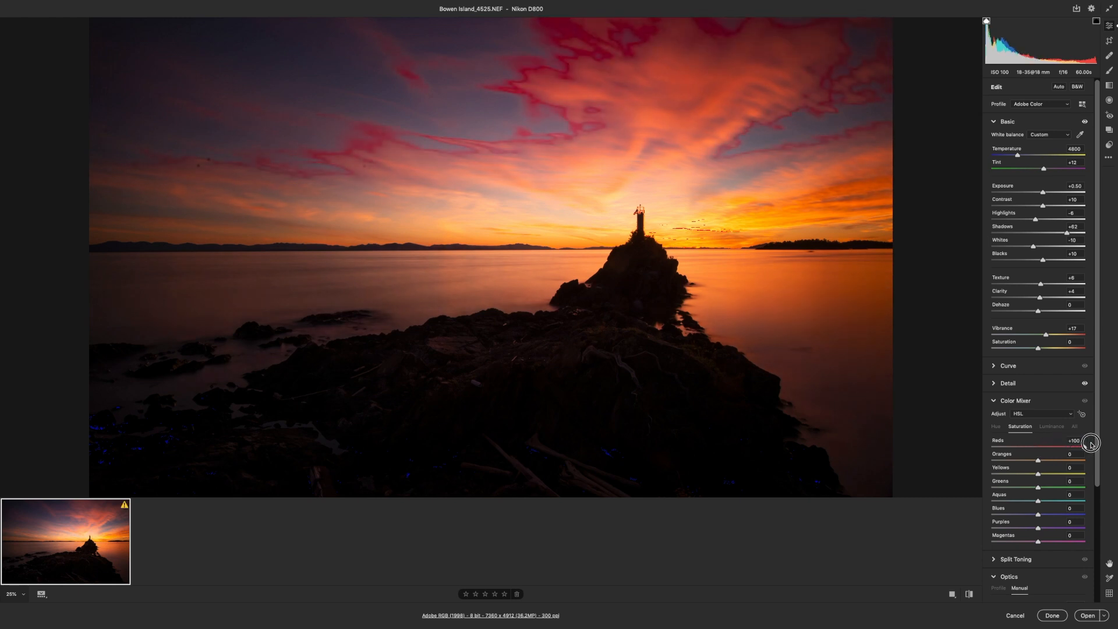
pyautogui.moveTo(1092, 443); pyautogui.dragTo(1041, 446)
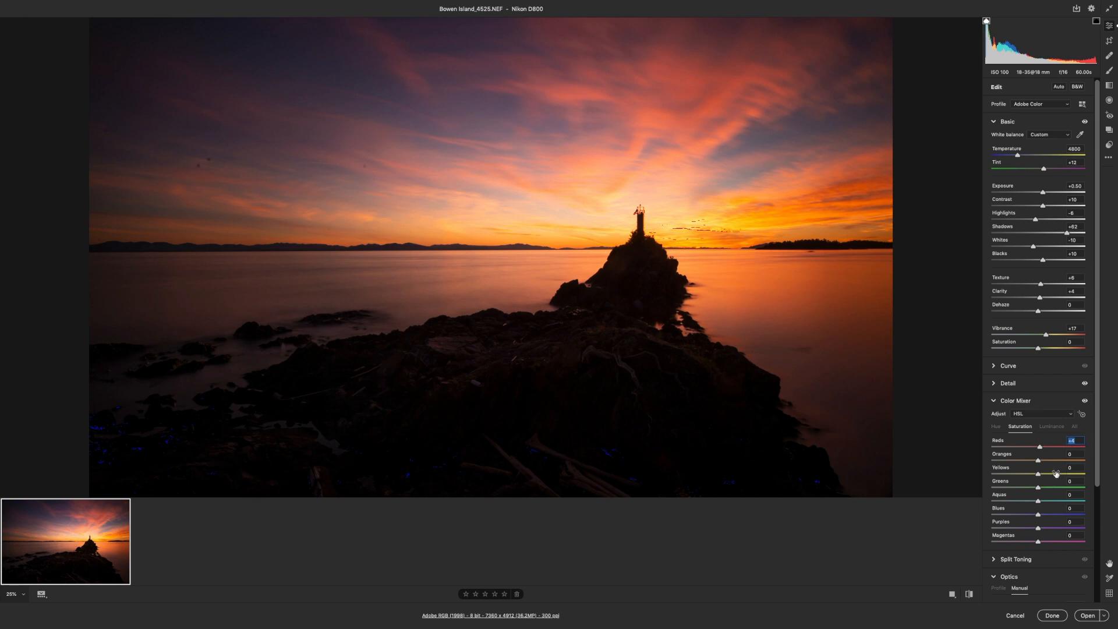
pyautogui.moveTo(1037, 460); pyautogui.dragTo(974, 452)
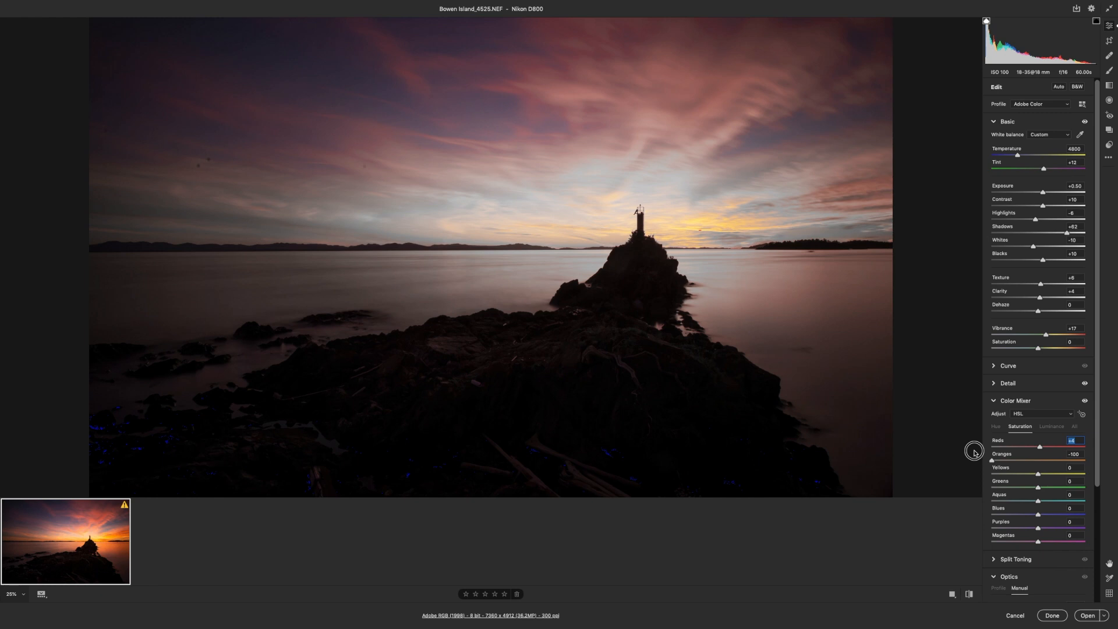
pyautogui.moveTo(993, 460); pyautogui.dragTo(1037, 473)
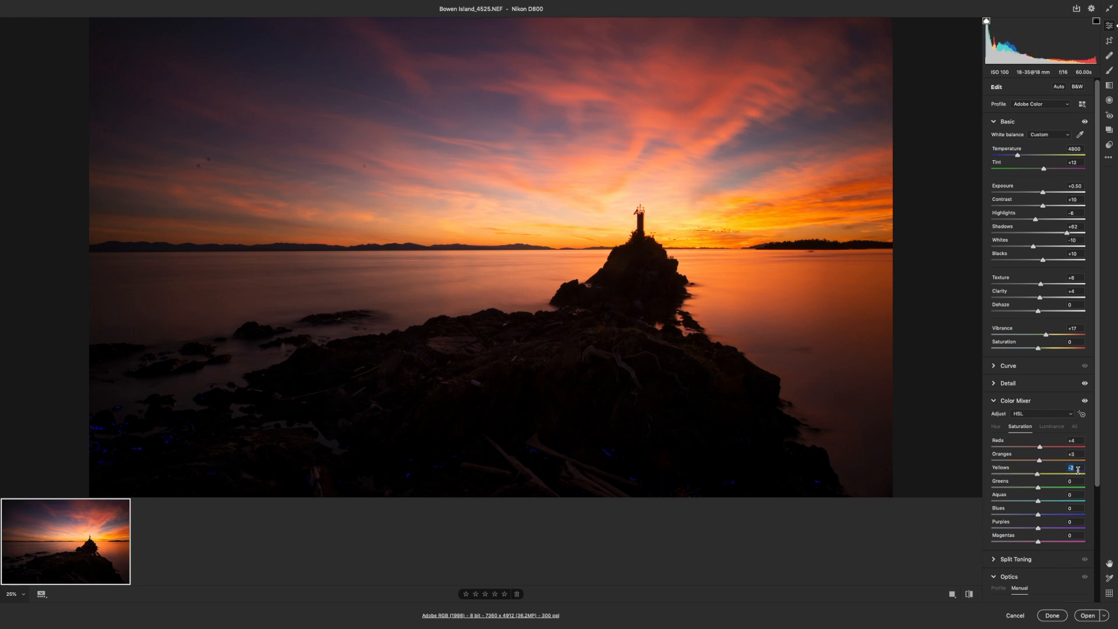
pyautogui.write('0')
# Test Blues saturation at its maximum and settle on +11, and raise Magentas saturation to about +8
pyautogui.moveTo(1039, 515); pyautogui.dragTo(1094, 514)
pyautogui.moveTo(1095, 514); pyautogui.dragTo(1041, 495)
pyautogui.write('0')
pyautogui.moveTo(1040, 545)
pyautogui.mouseDown()
pyautogui.moveTo(1110, 543)
pyautogui.moveTo(1043, 541)
pyautogui.mouseUp()
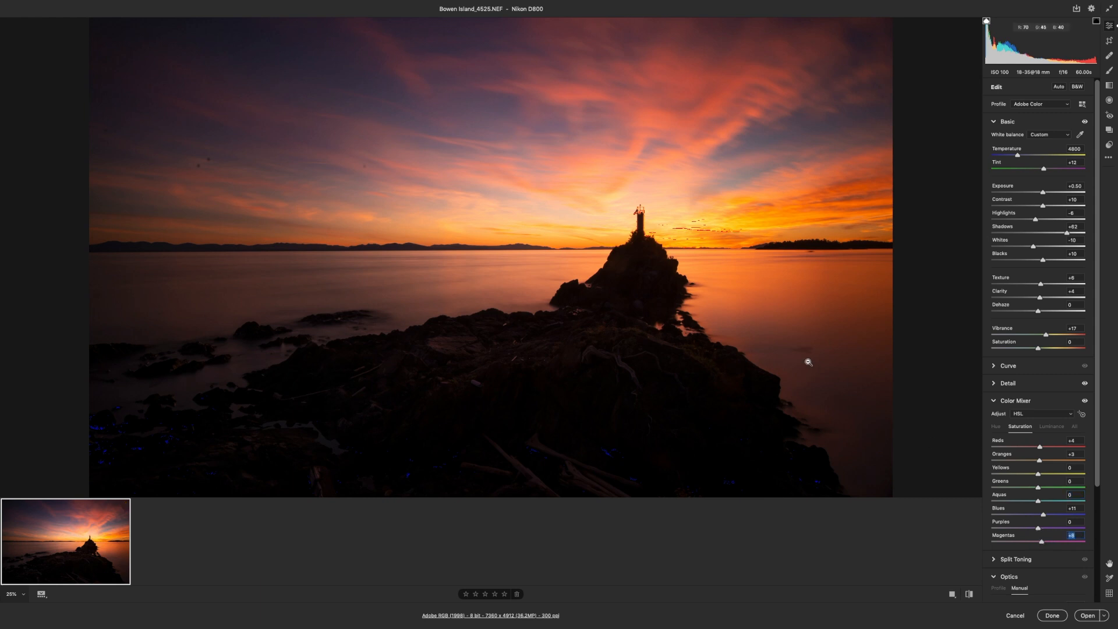
# Compare the original and edited photo in the side-by-side and split before/after views, and return to the single view
pyautogui.click(952, 594)
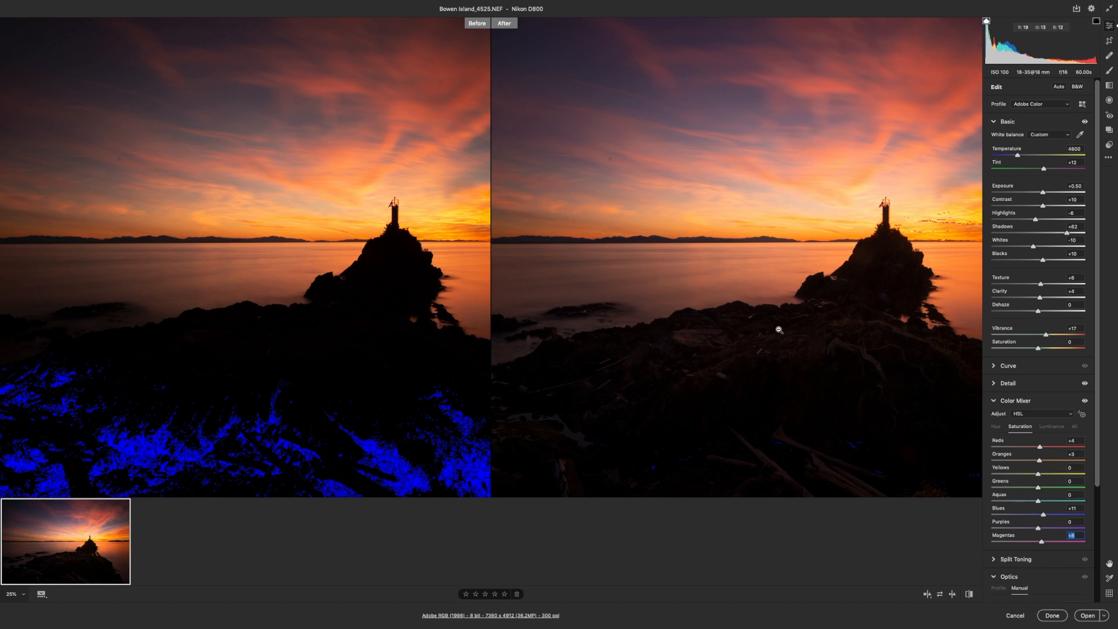
pyautogui.click(928, 595)
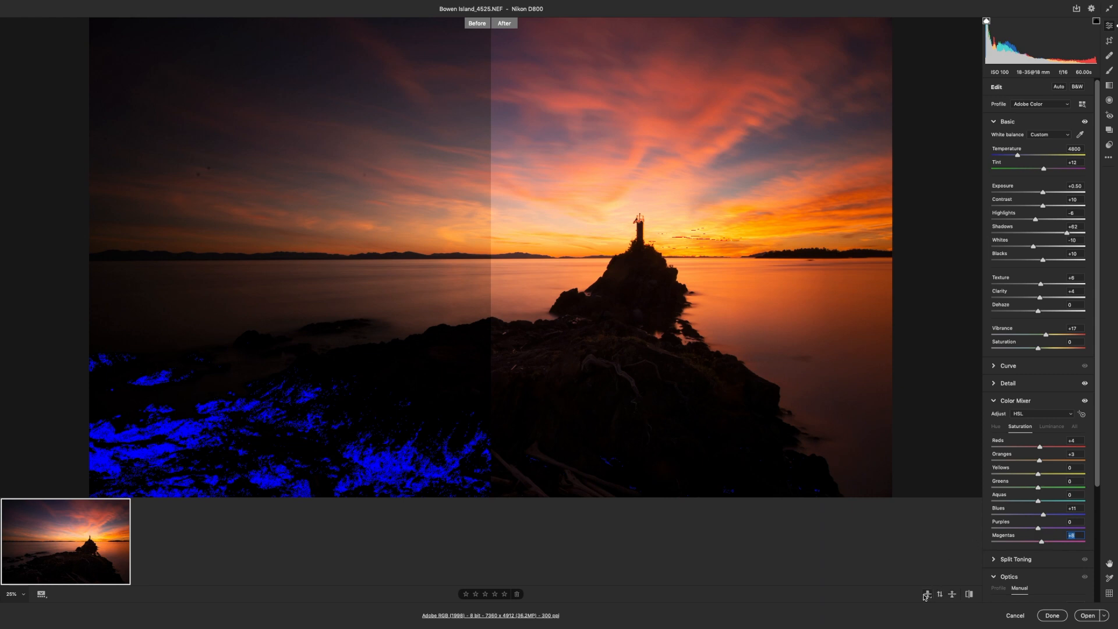
pyautogui.click(926, 594)
pyautogui.click(926, 594)
# Enable Remove chromatic aberration in the Optics lens profile settings and collapse the Optics section
pyautogui.scroll(-1, 1057, 514)
pyautogui.scroll(-5, 1057, 515)
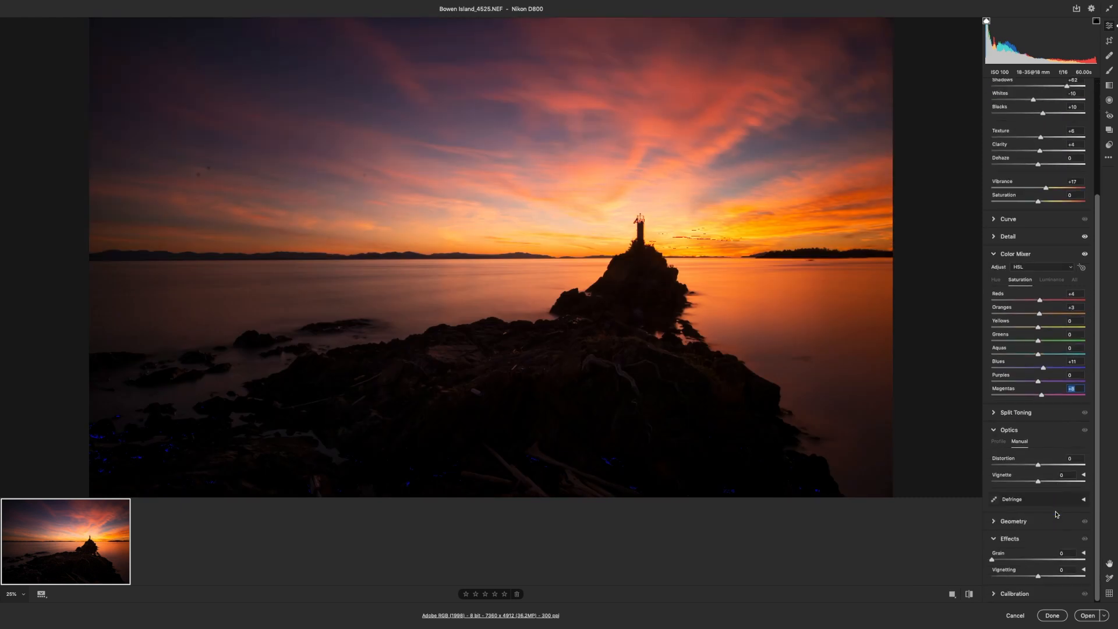
pyautogui.click(994, 414)
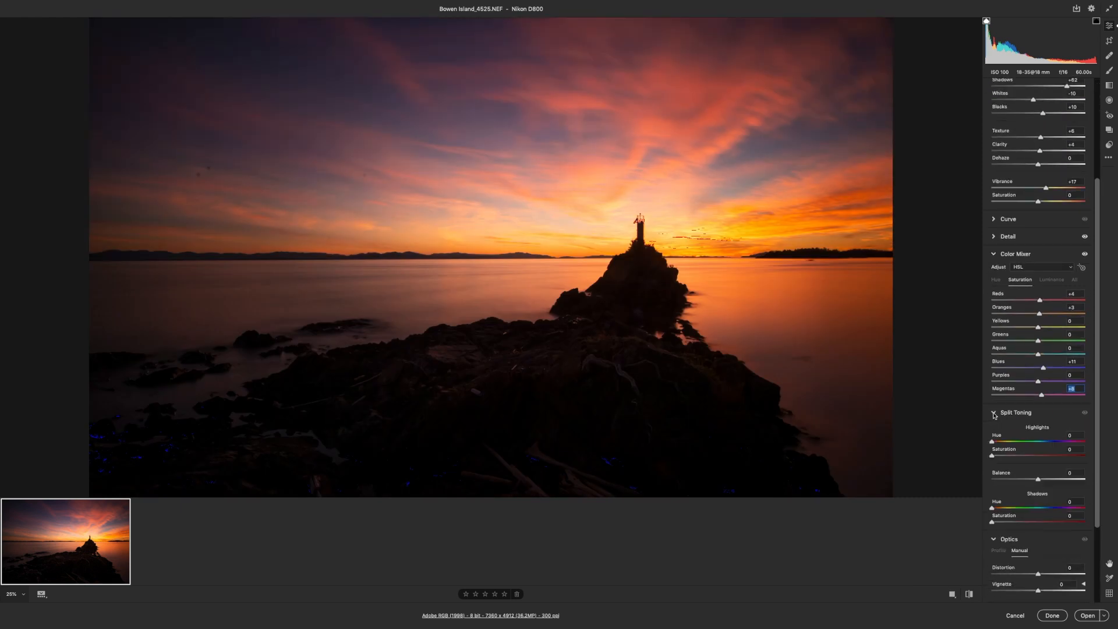
pyautogui.click(994, 413)
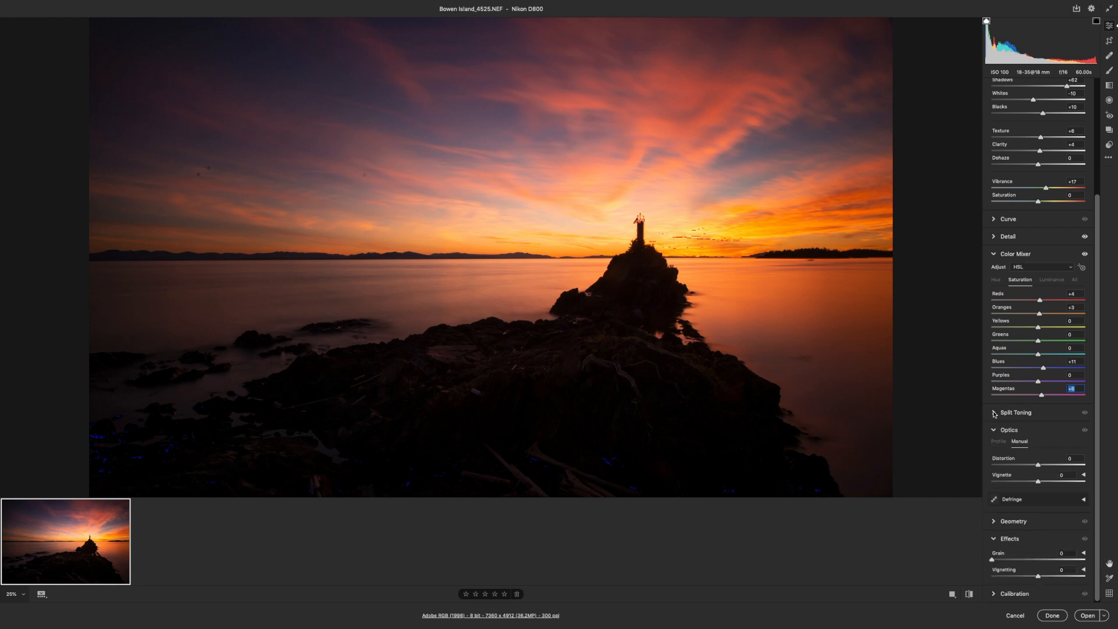
pyautogui.click(997, 443)
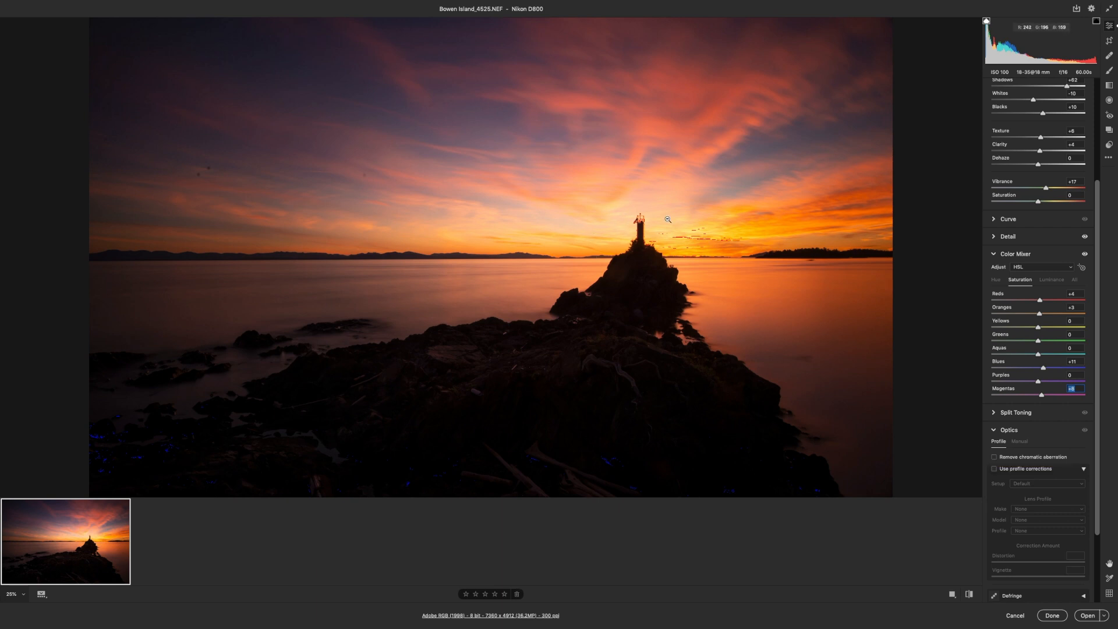
pyautogui.click(994, 458)
pyautogui.click(994, 431)
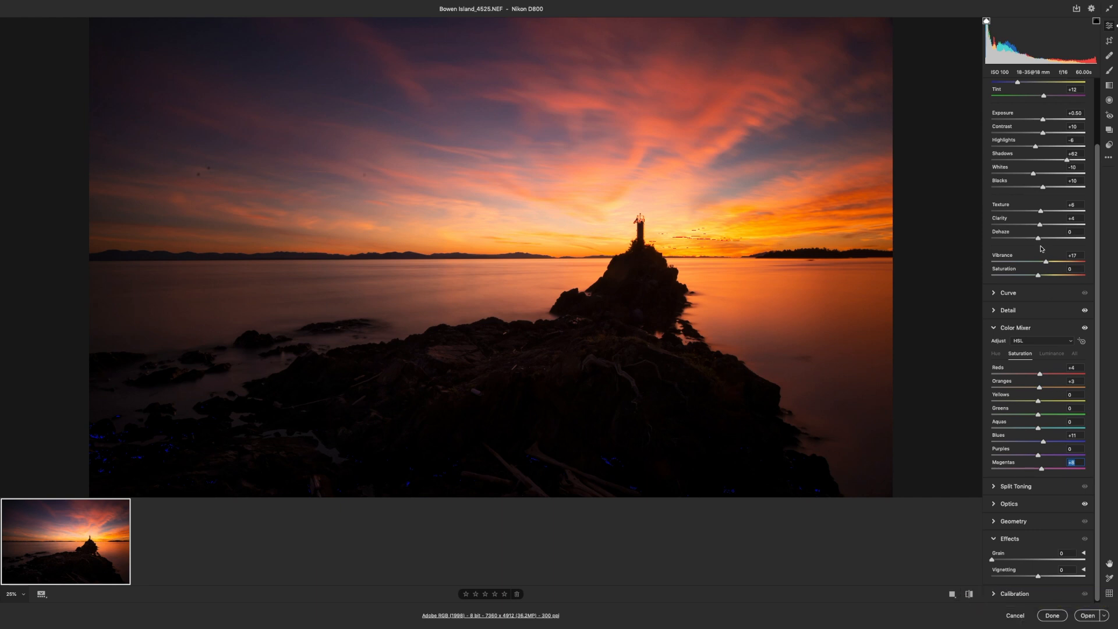
# Open the developed raw photo in Photoshop
pyautogui.scroll(3, 1042, 249)
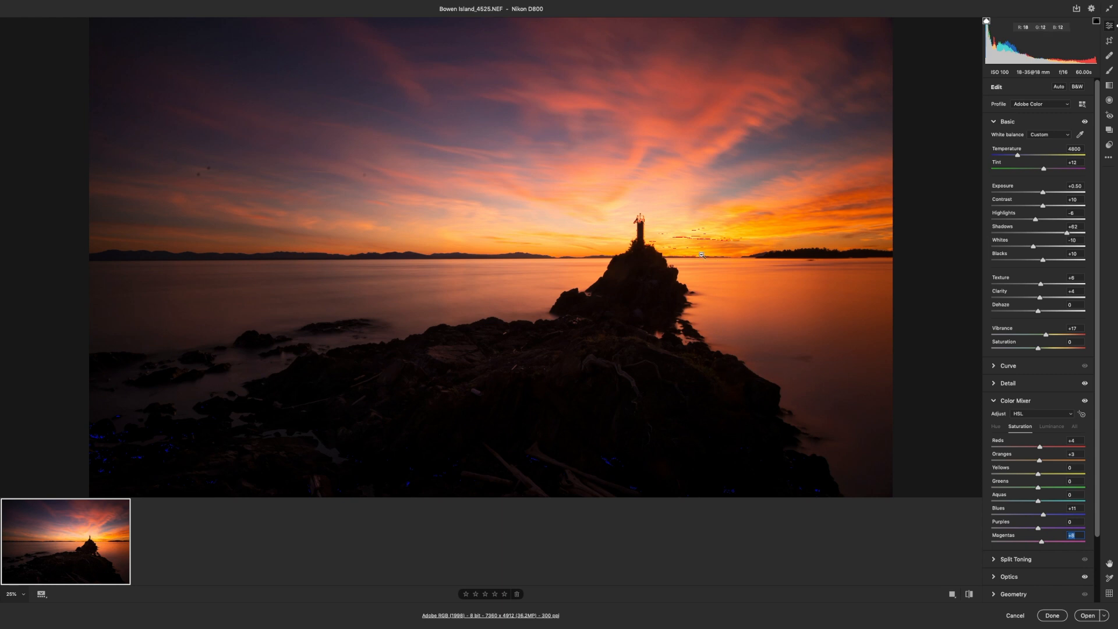
pyautogui.click(1087, 617)
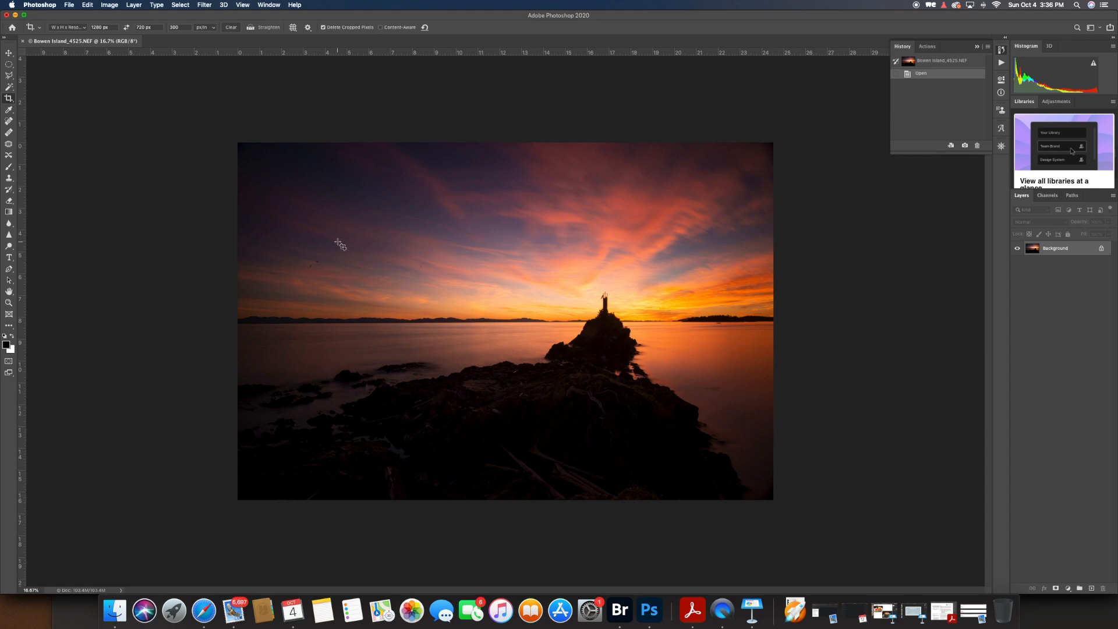
# Examine the sky, sea, lighthouse rock and dark foreground for flaws at 50% magnification, and return to the full view
pyautogui.press('super+equal')
pyautogui.press('super+equal')
pyautogui.press('super+equal')
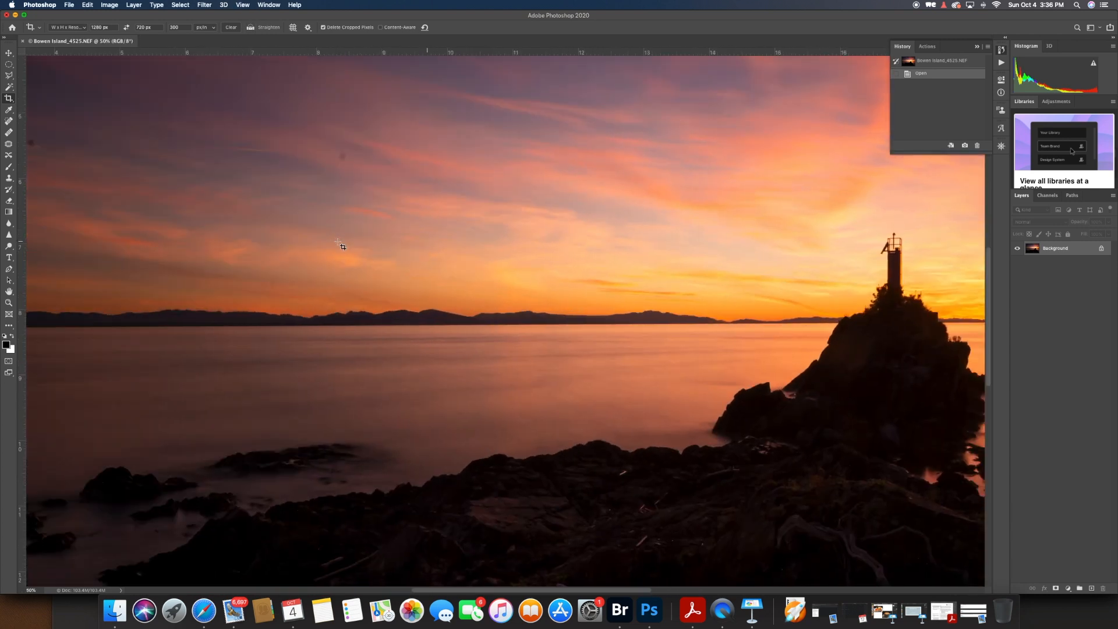
pyautogui.hscroll(-10, 339, 246)
pyautogui.scroll(3, 340, 246)
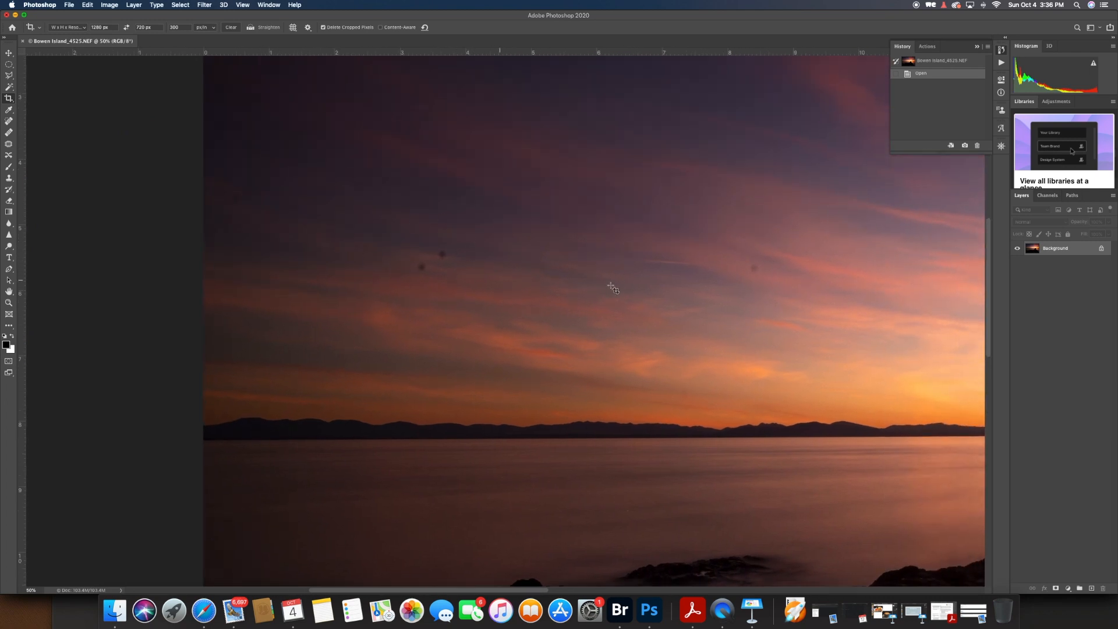
pyautogui.scroll(-5, 683, 355)
pyautogui.hscroll(10, 683, 355)
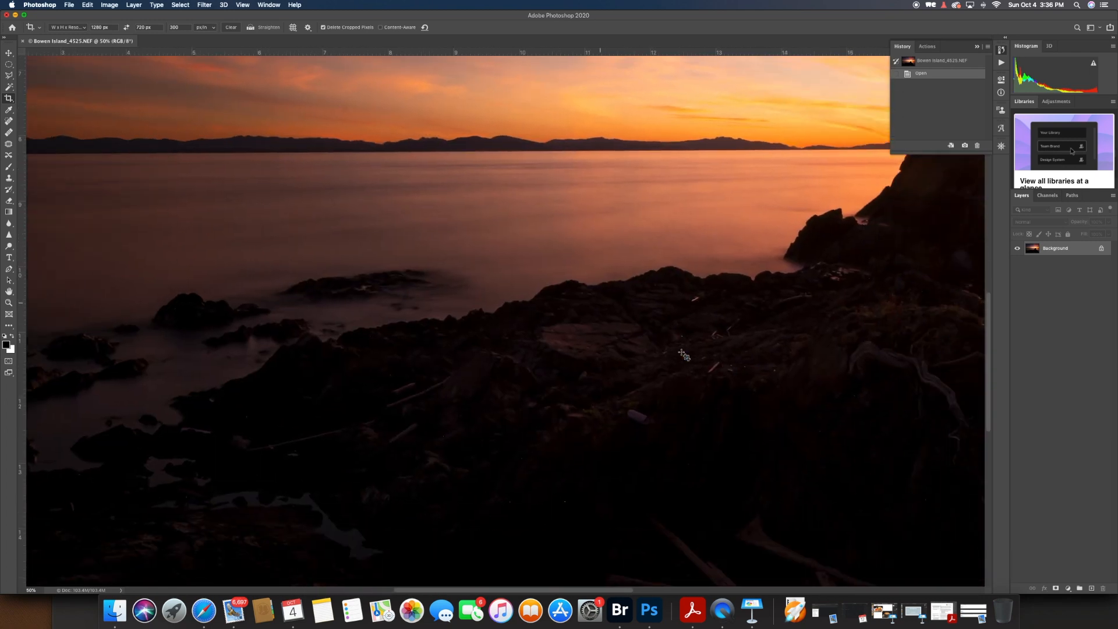
pyautogui.scroll(3, 683, 355)
pyautogui.hscroll(5, 684, 355)
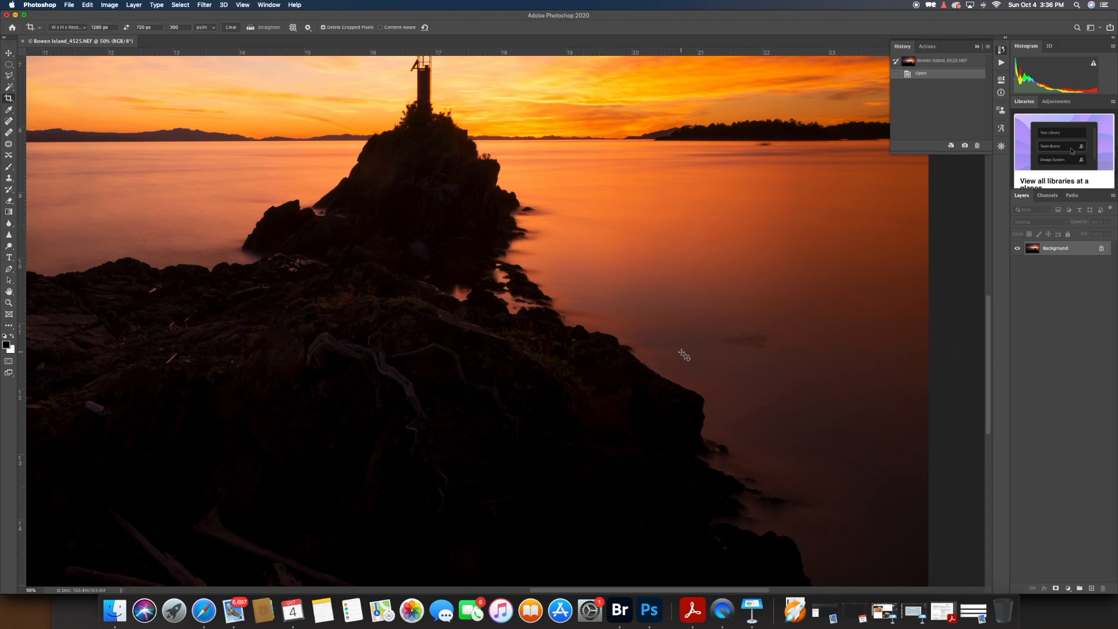
pyautogui.hscroll(-5, 684, 355)
pyautogui.scroll(3, 684, 356)
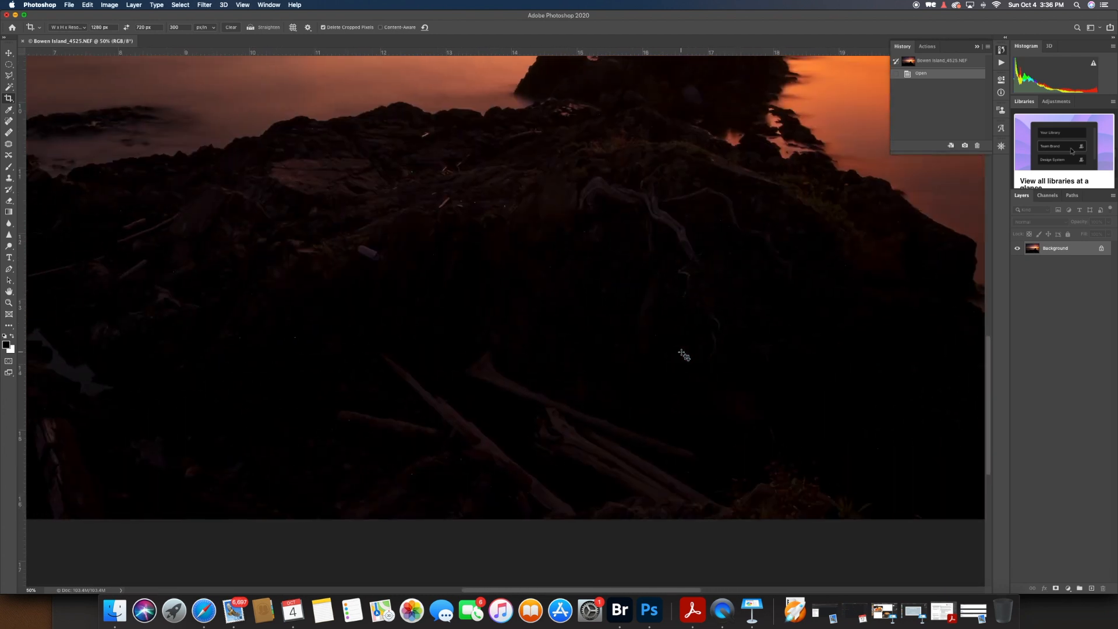
pyautogui.press('super+minus')
pyautogui.press('super+minus')
pyautogui.press('super+minus')
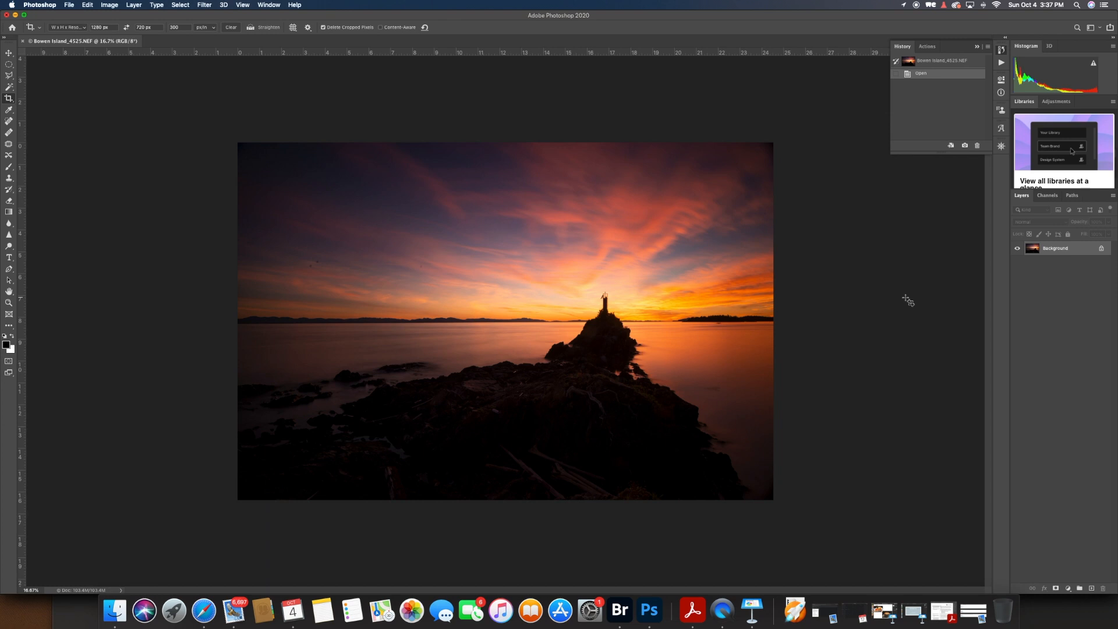
# Apply a Levels adjustment with the black input at 1, the midtone at 1 and the white input slightly lowered
pyautogui.click(110, 6)
pyautogui.moveTo(167, 31)
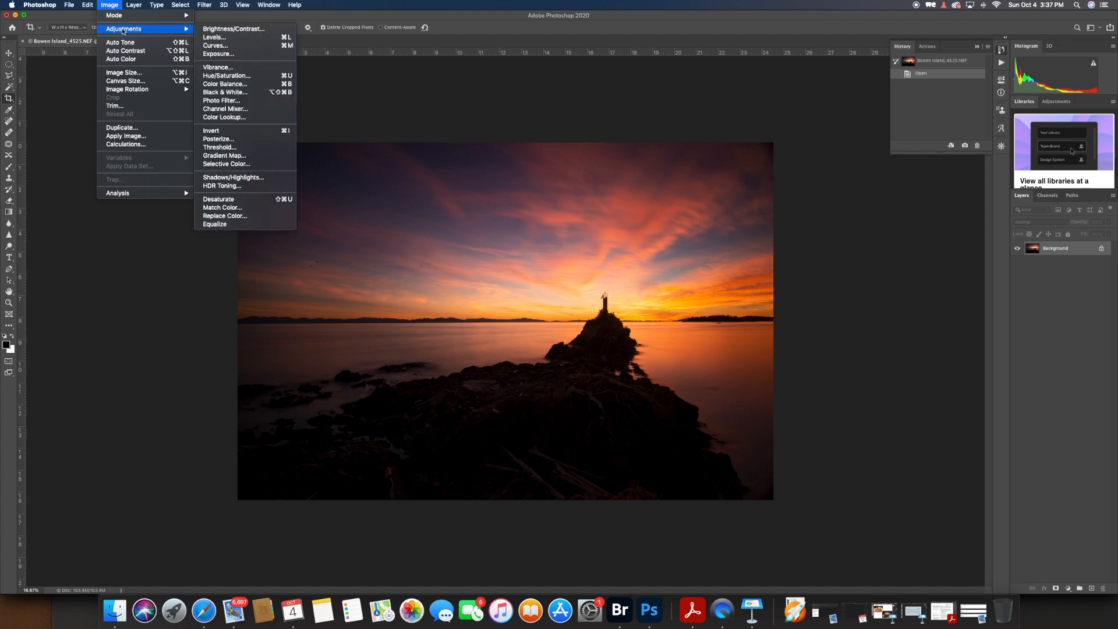
pyautogui.click(207, 38)
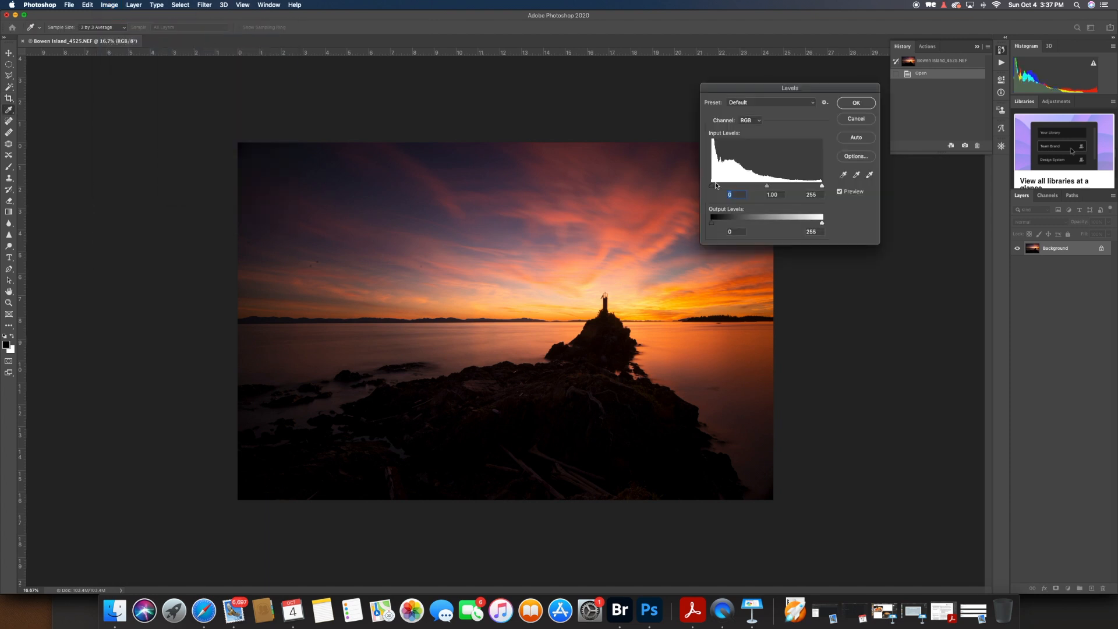
pyautogui.moveTo(749, 87); pyautogui.dragTo(890, 69)
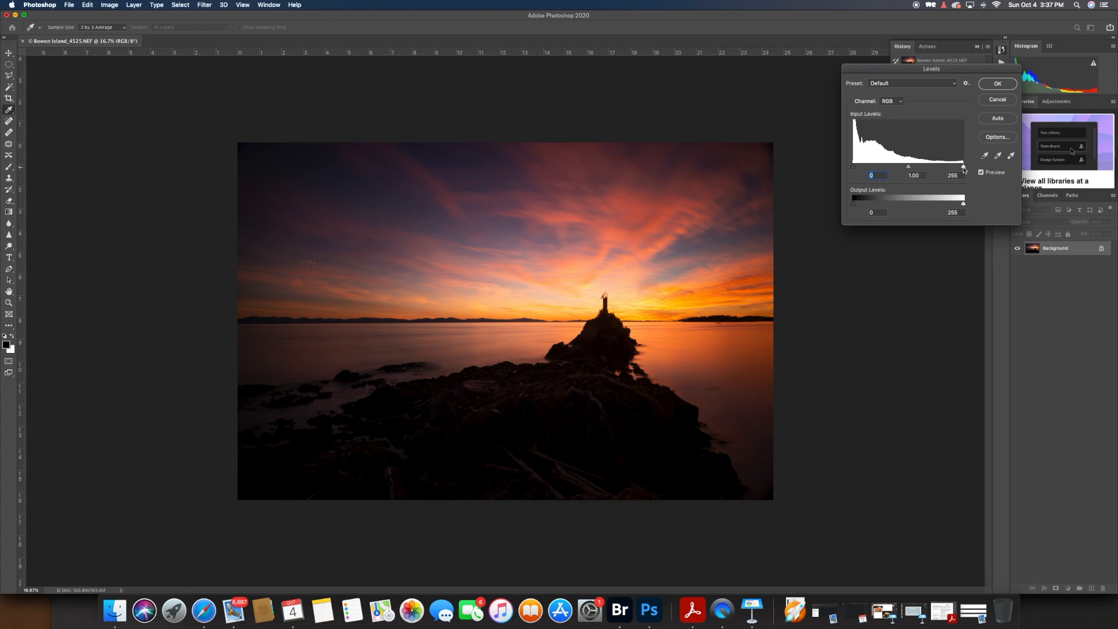
pyautogui.press('Up')
pyautogui.click(909, 168)
pyautogui.write('1')
pyautogui.press('Tab')
pyautogui.click(964, 167)
pyautogui.moveTo(964, 168); pyautogui.dragTo(960, 166)
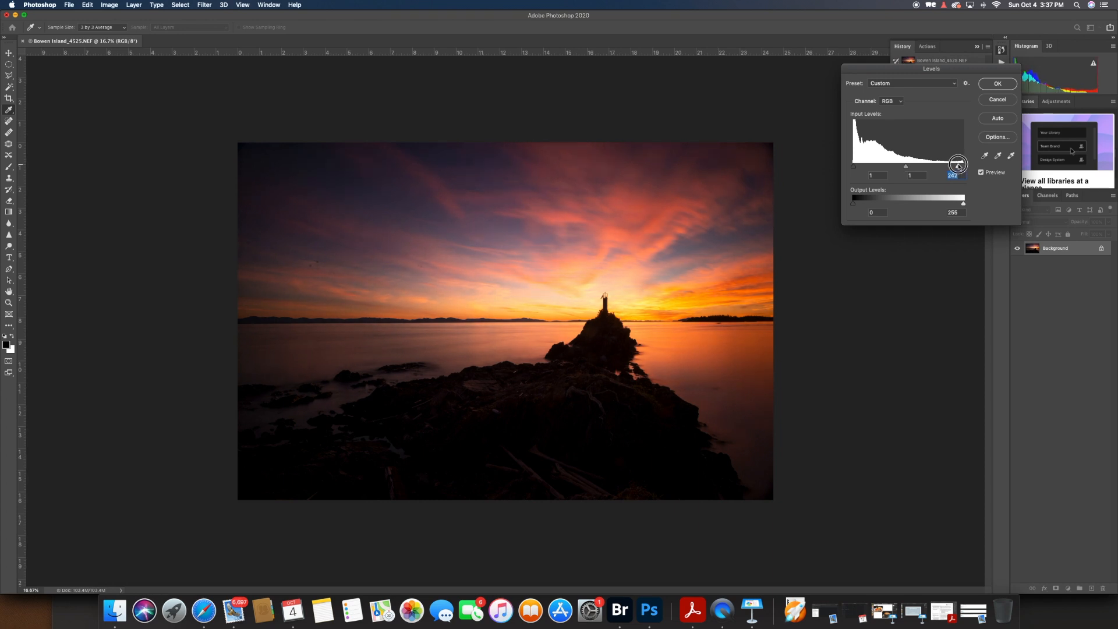
pyautogui.moveTo(959, 166); pyautogui.dragTo(849, 168)
pyautogui.click(997, 84)
# Dismiss the crop frame around the photo and switch to the Move tool
pyautogui.press('c')
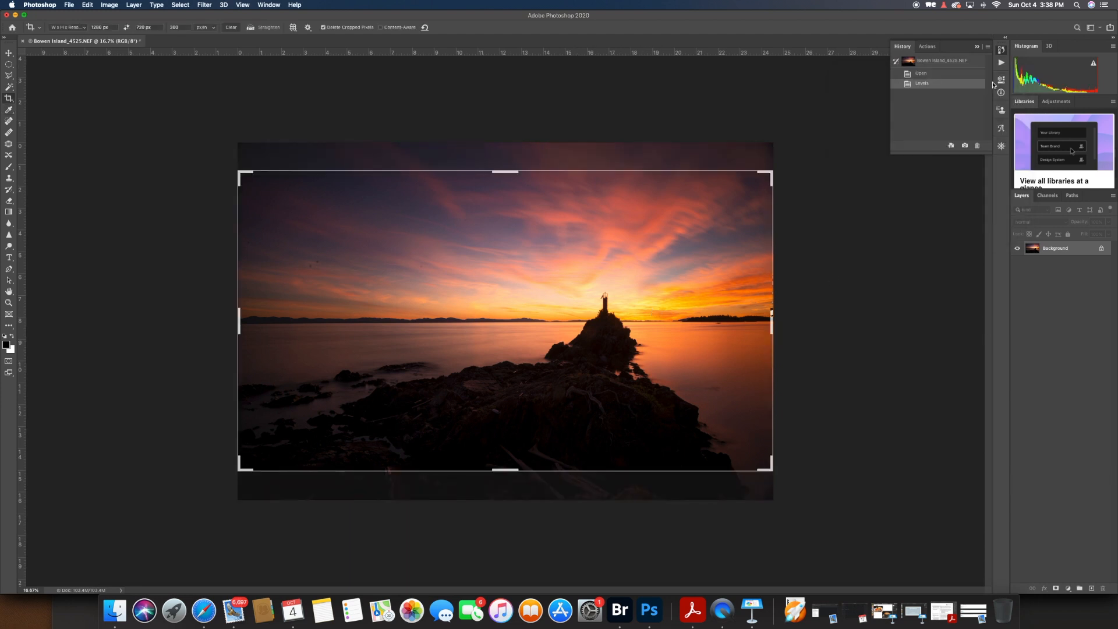
pyautogui.press('Escape')
pyautogui.press('v')
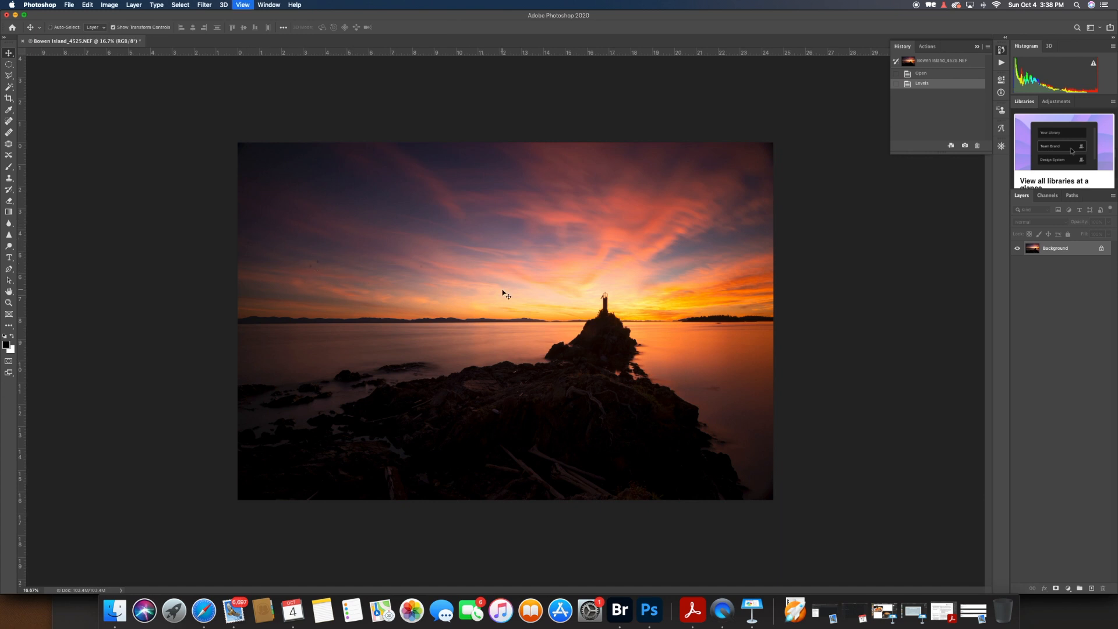
# Choose the Spot Healing Brush for retouching the upper part of the sky at 50% magnification
pyautogui.press('super+equal')
pyautogui.press('super+equal')
pyautogui.press('super+equal')
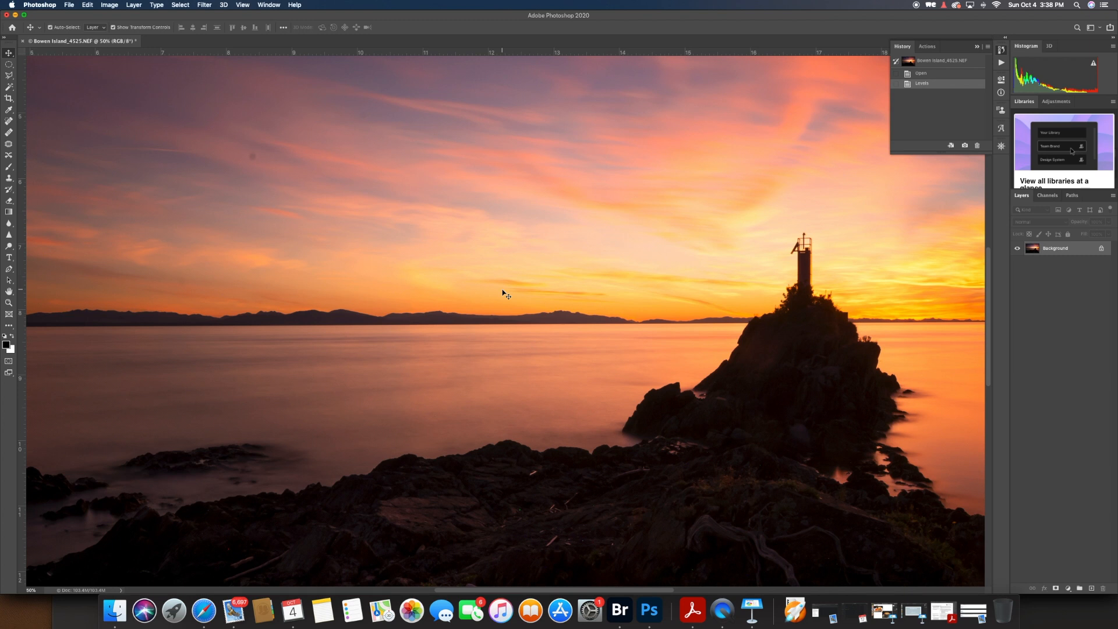
pyautogui.hscroll(-10, 502, 292)
pyautogui.scroll(6, 502, 292)
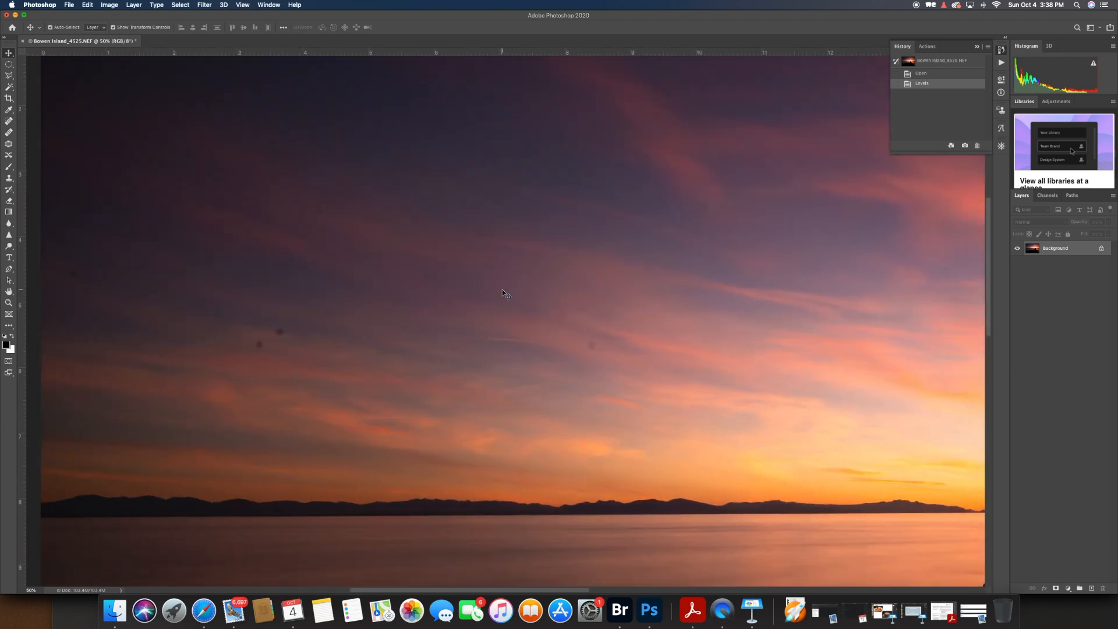
pyautogui.hscroll(-3, 502, 293)
pyautogui.scroll(1, 502, 293)
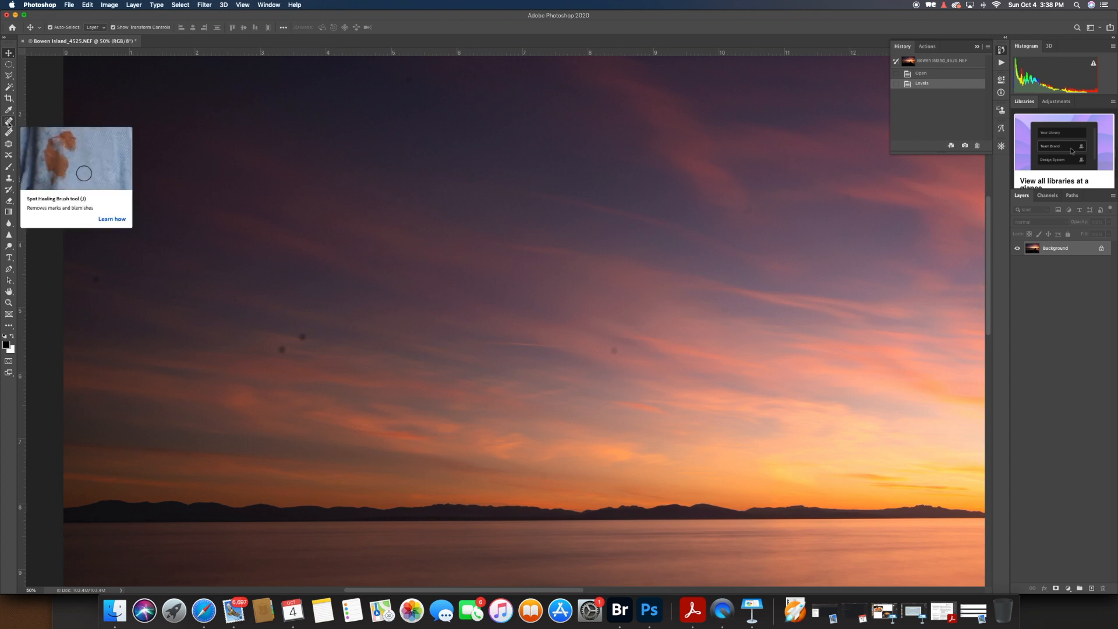
pyautogui.click(9, 122)
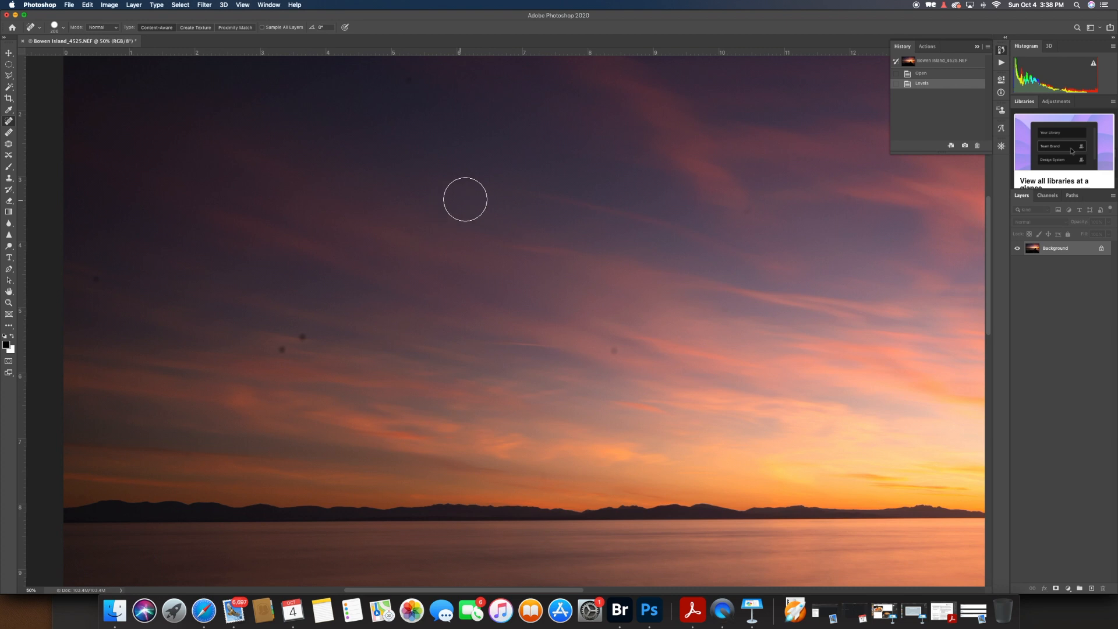
pyautogui.scroll(5, 457, 231)
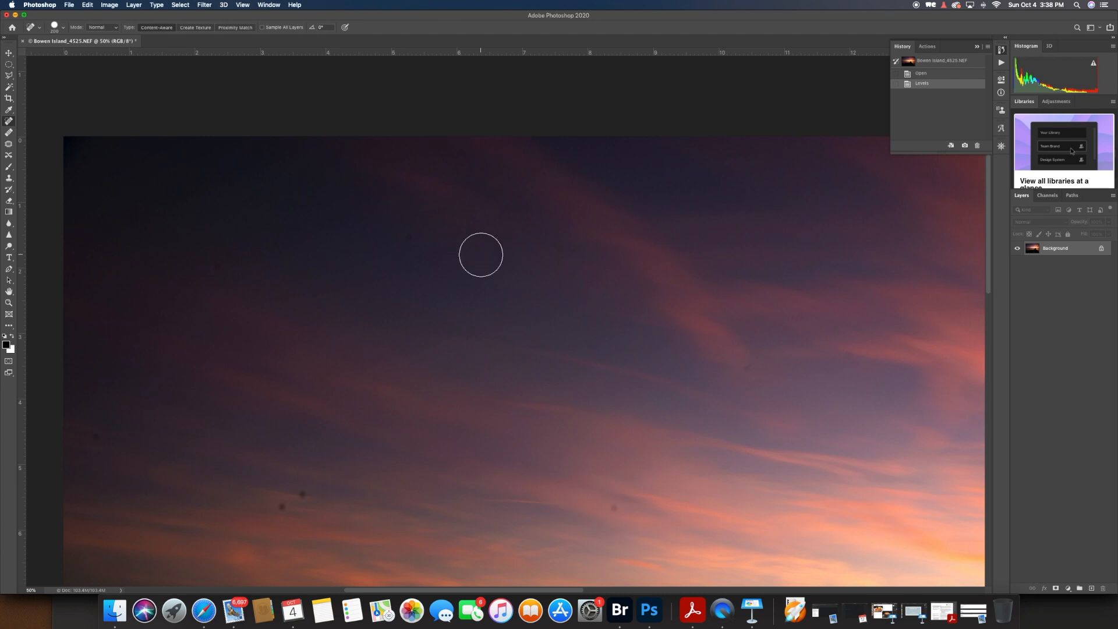
# Try the Spot Healing Brush at a range of smaller and larger sizes over the dark sky
pyautogui.press('[')
pyautogui.press('[')
pyautogui.press('[')
pyautogui.press(']')
pyautogui.press(']')
pyautogui.press(']')
pyautogui.press(']')
pyautogui.press('[')
pyautogui.press('[')
pyautogui.press('[')
pyautogui.press('[')
pyautogui.press('[')
pyautogui.press('[')
pyautogui.press('[')
pyautogui.press('[')
pyautogui.press(']')
pyautogui.press(']')
pyautogui.press(']')
pyautogui.press(']')
pyautogui.press(']')
pyautogui.press(']')
pyautogui.press(']')
pyautogui.press(']')
pyautogui.press(']')
pyautogui.press(']')
pyautogui.press('[')
pyautogui.press('[')
pyautogui.press('[')
pyautogui.press('[')
pyautogui.press('[')
pyautogui.press('[')
pyautogui.press('[')
pyautogui.press('[')
pyautogui.press(']')
pyautogui.press(']')
pyautogui.press(']')
pyautogui.press(']')
pyautogui.press(']')
pyautogui.press(']')
pyautogui.press(']')
pyautogui.press(']')
pyautogui.press(']')
pyautogui.press(']')
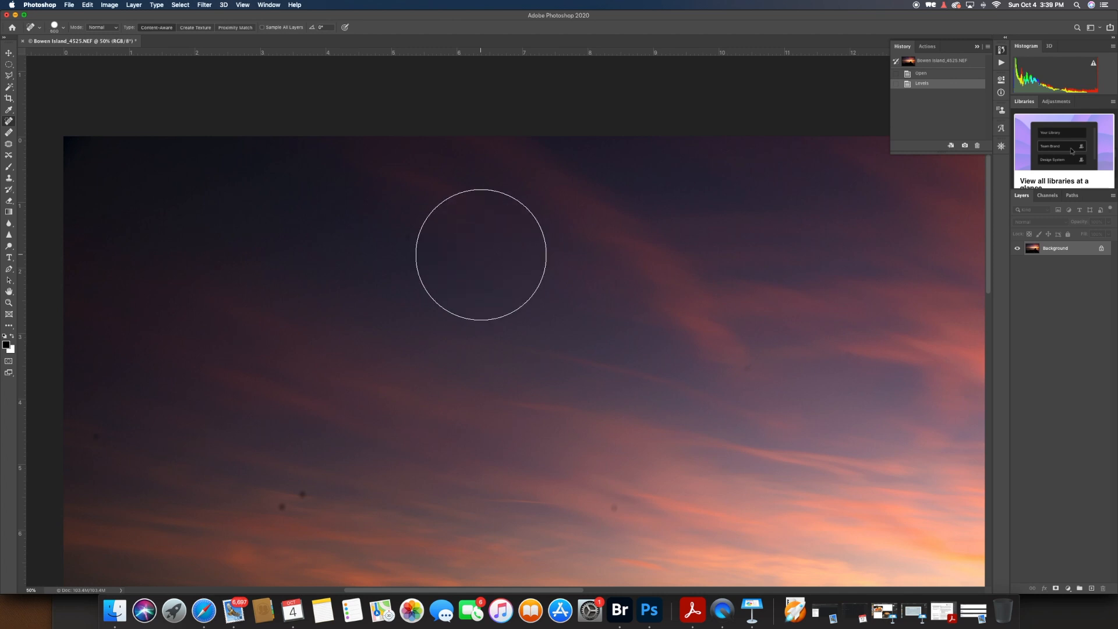
# Reduce the healing brush to about 70 px and heal the five dark spots in the sky's left part
pyautogui.press('[')
pyautogui.press('[')
pyautogui.press('[')
pyautogui.press('[')
pyautogui.press('[')
pyautogui.press('[')
pyautogui.press('[')
pyautogui.press('[')
pyautogui.press('[')
pyautogui.press('[')
pyautogui.press('[')
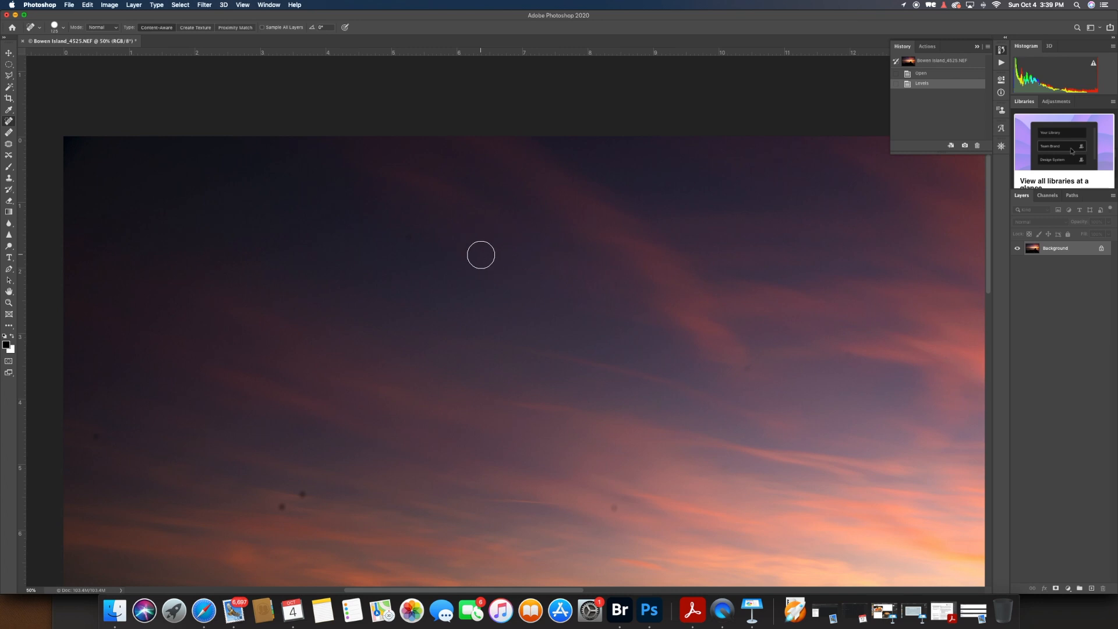
pyautogui.press('[')
pyautogui.click(409, 237)
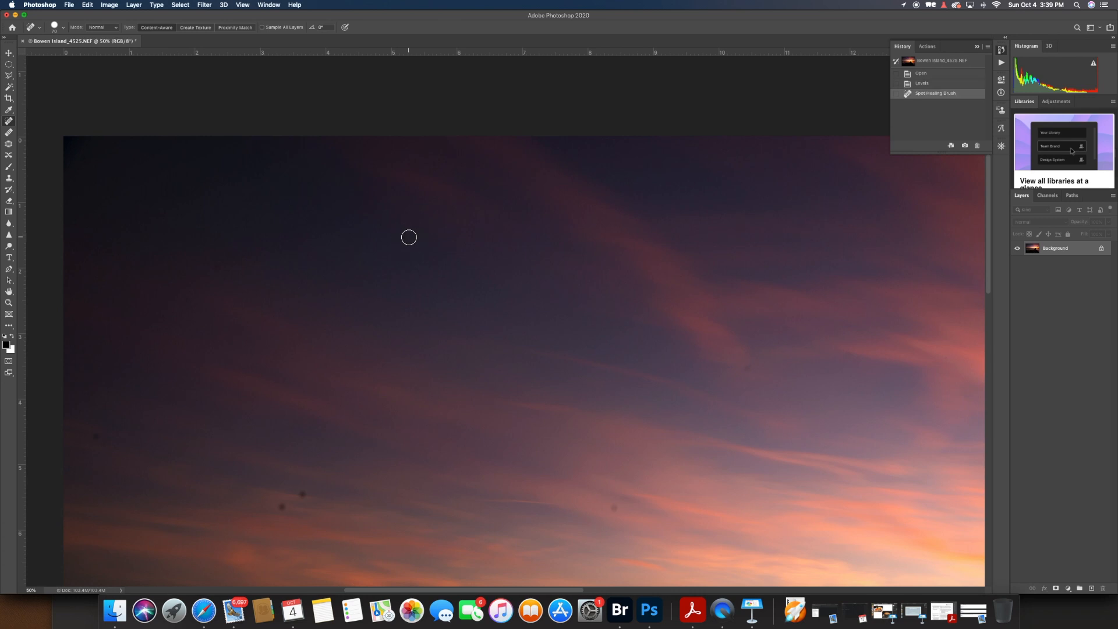
pyautogui.click(220, 268)
pyautogui.click(97, 435)
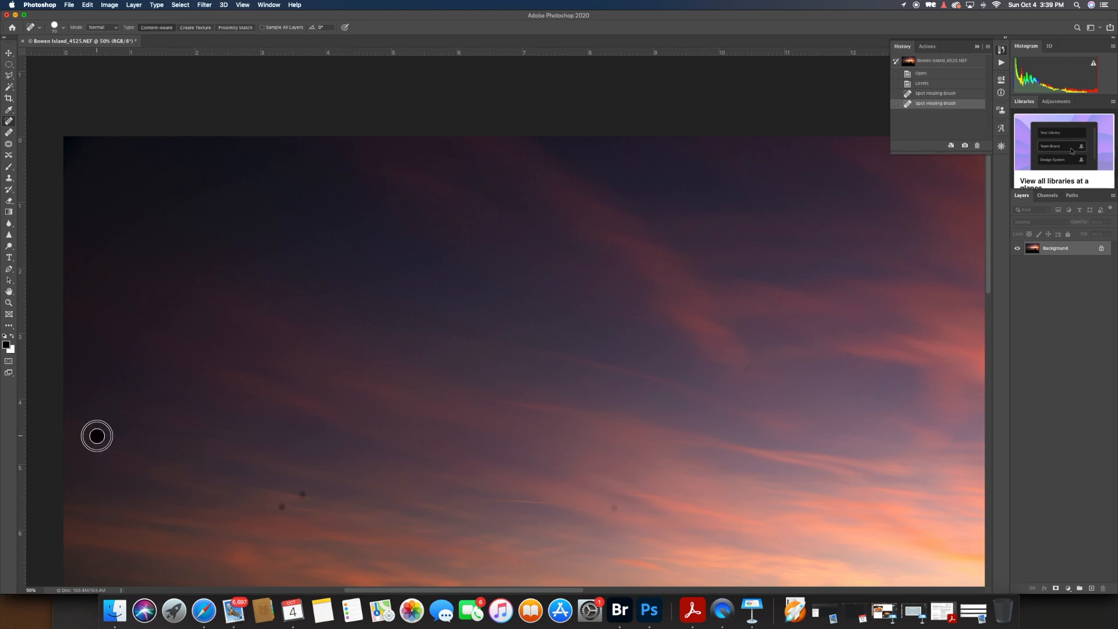
pyautogui.click(298, 494)
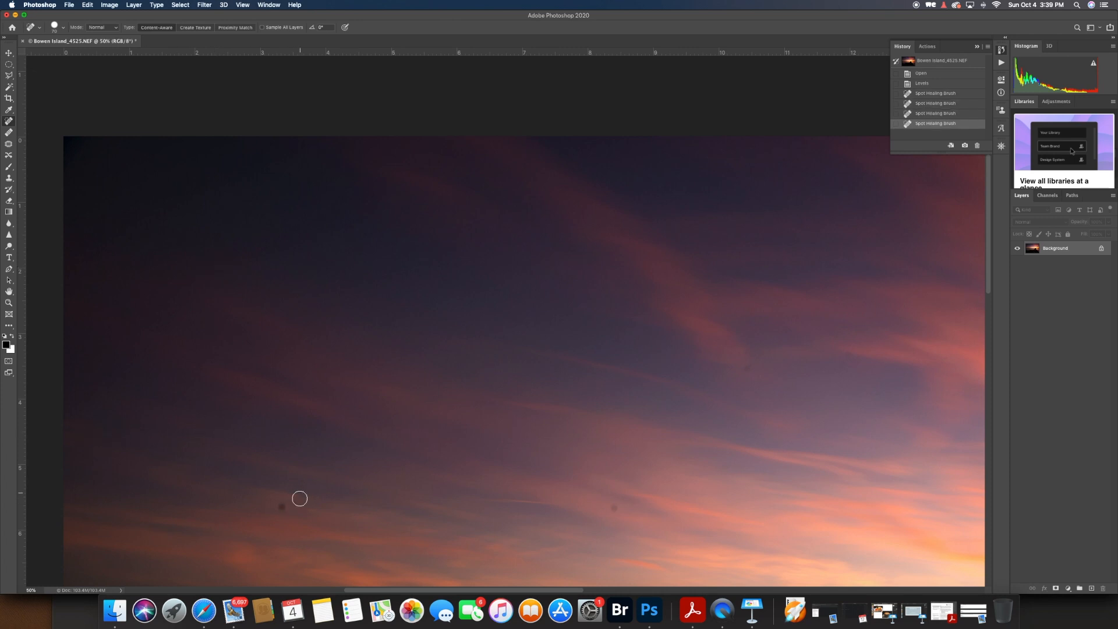
pyautogui.click(281, 508)
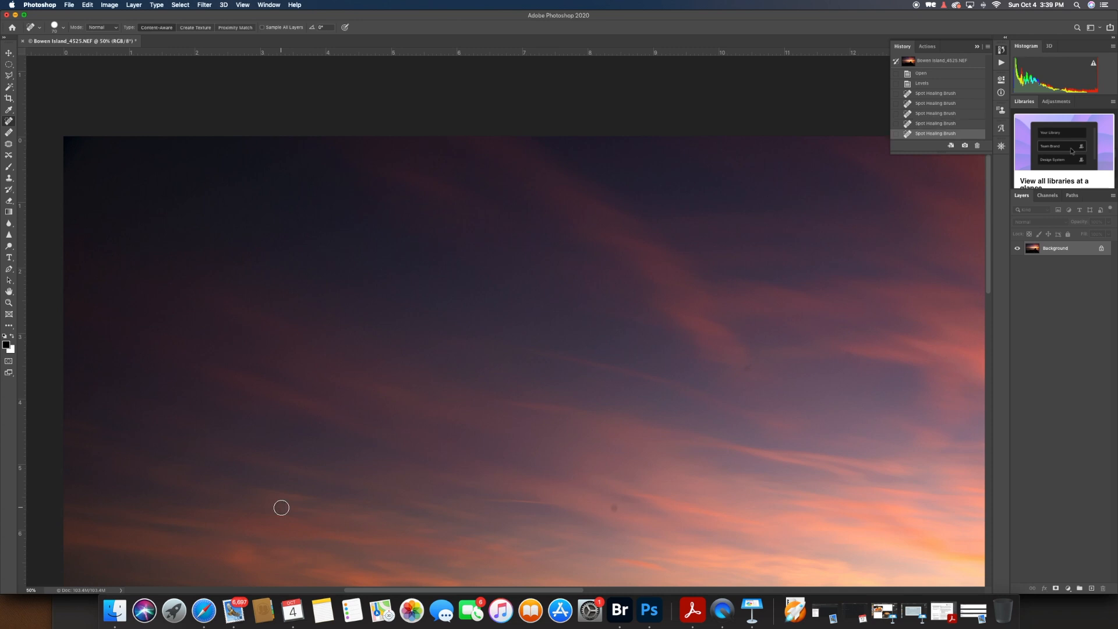
# Heal the remaining dark spots in the middle of the sky, between the left clouds and the lighthouse
pyautogui.scroll(-5, 460, 509)
pyautogui.hscroll(2, 460, 510)
pyautogui.hscroll(3, 460, 510)
pyautogui.scroll(1, 460, 509)
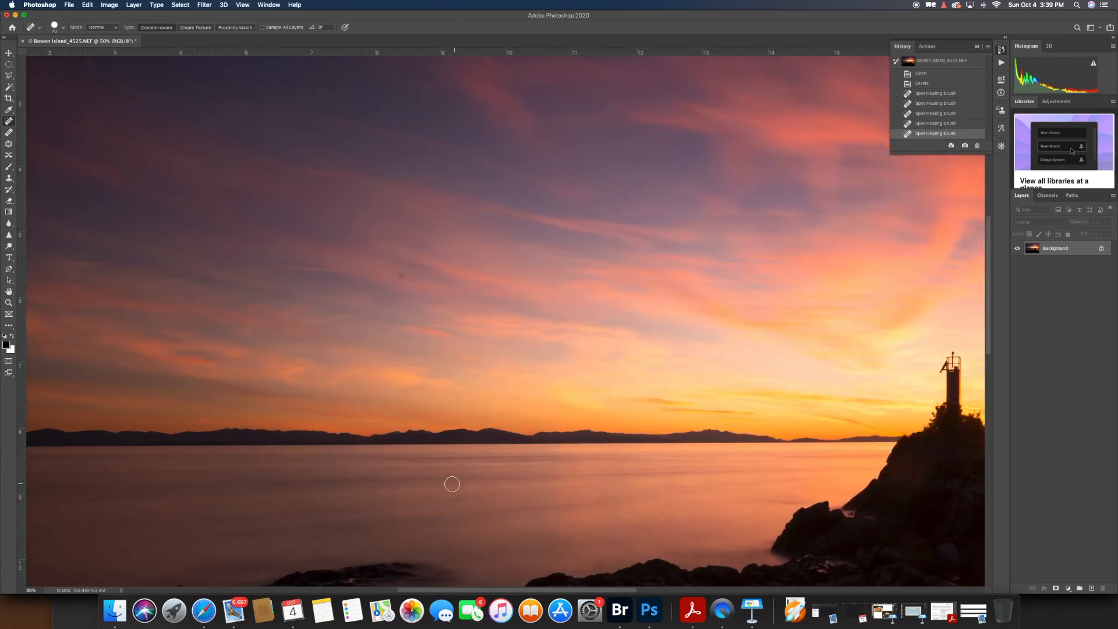
pyautogui.click(401, 276)
pyautogui.click(532, 135)
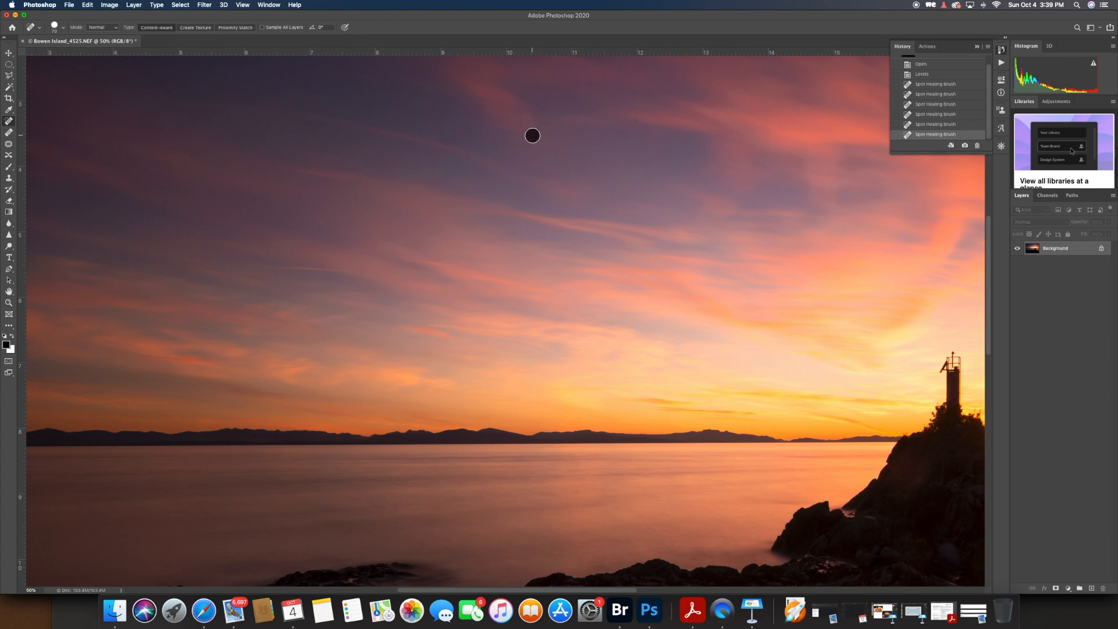
pyautogui.click(633, 118)
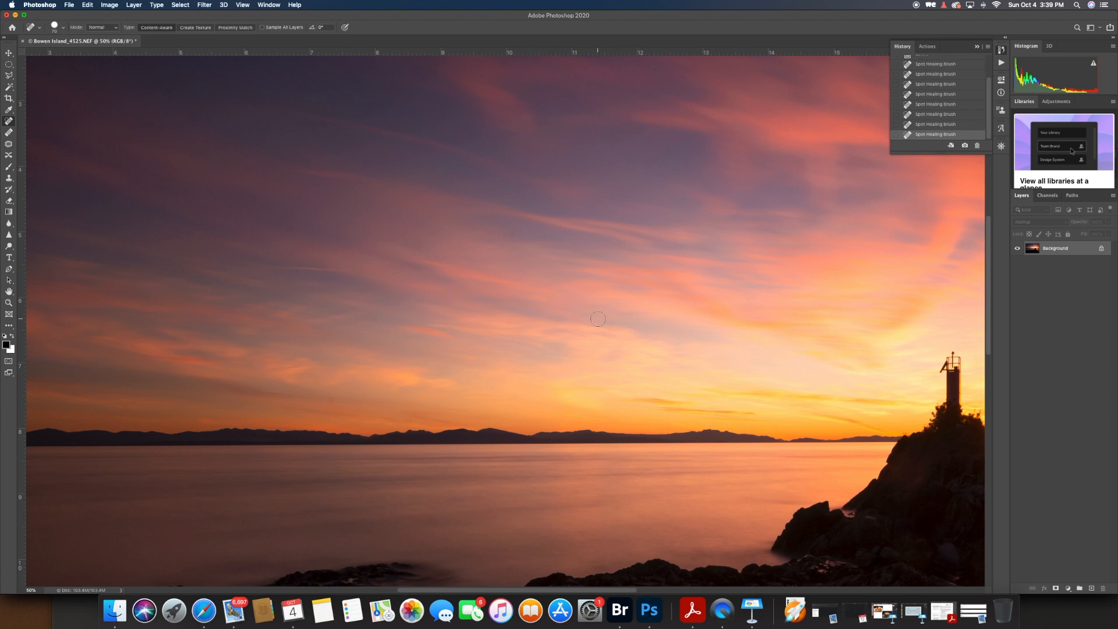
# Check the sky from above the lighthouse and the right edge back to the left edge for remaining spots
pyautogui.scroll(5, 598, 319)
pyautogui.hscroll(5, 598, 319)
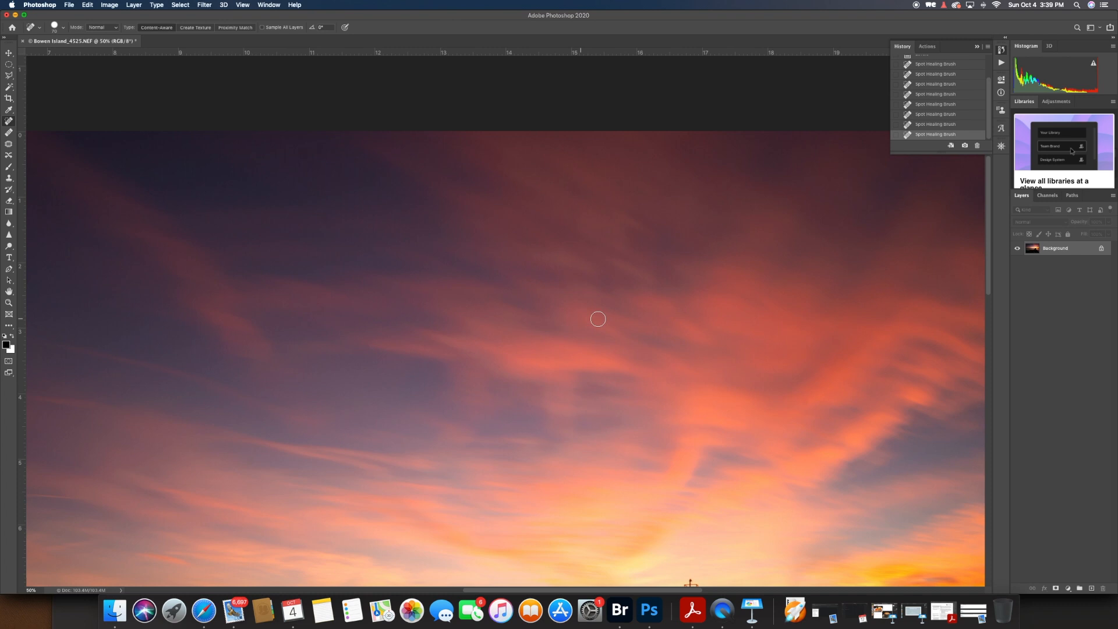
pyautogui.scroll(-5, 599, 319)
pyautogui.hscroll(5, 598, 319)
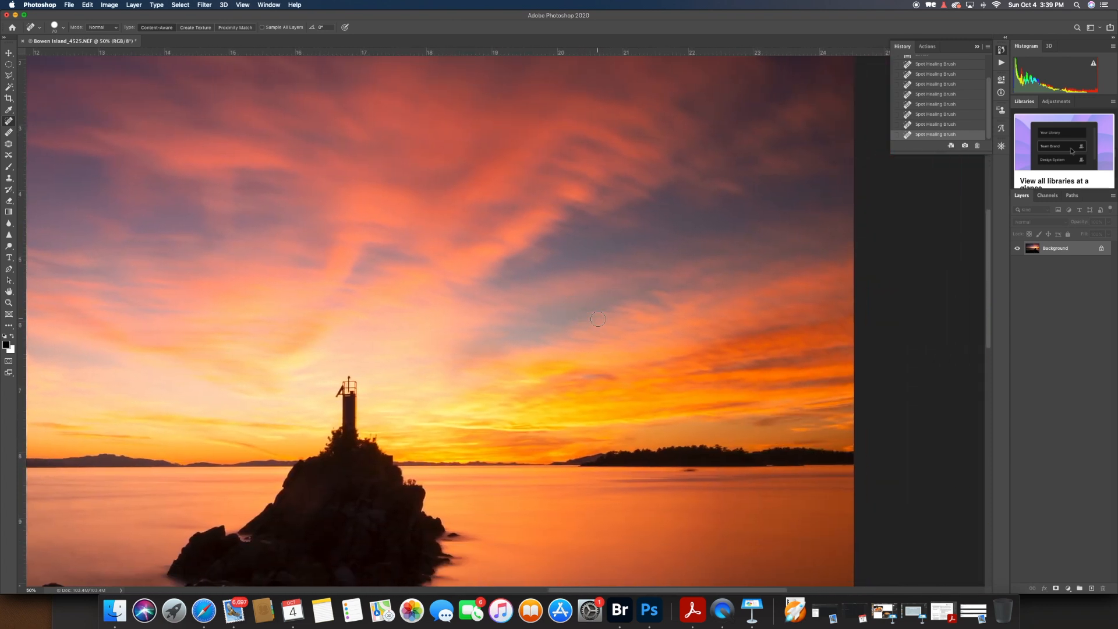
pyautogui.scroll(5, 598, 319)
pyautogui.hscroll(1, 598, 319)
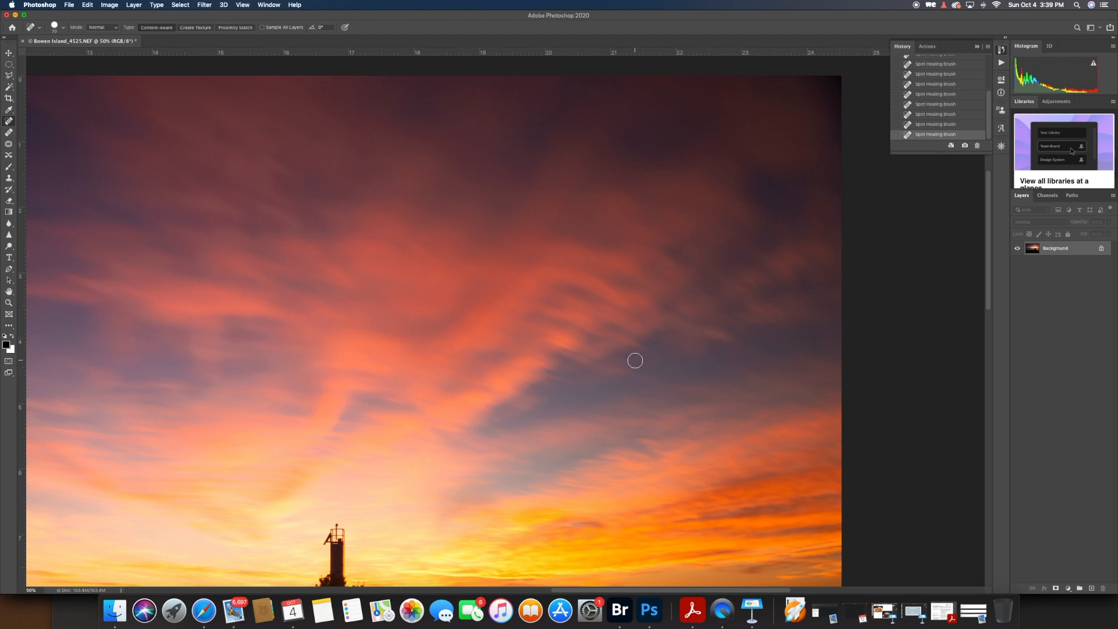
pyautogui.scroll(5, 635, 360)
pyautogui.hscroll(-5, 635, 360)
pyautogui.scroll(-7, 635, 361)
pyautogui.hscroll(-8, 635, 360)
pyautogui.scroll(1, 635, 361)
pyautogui.hscroll(-10, 634, 360)
pyautogui.hscroll(-3, 635, 360)
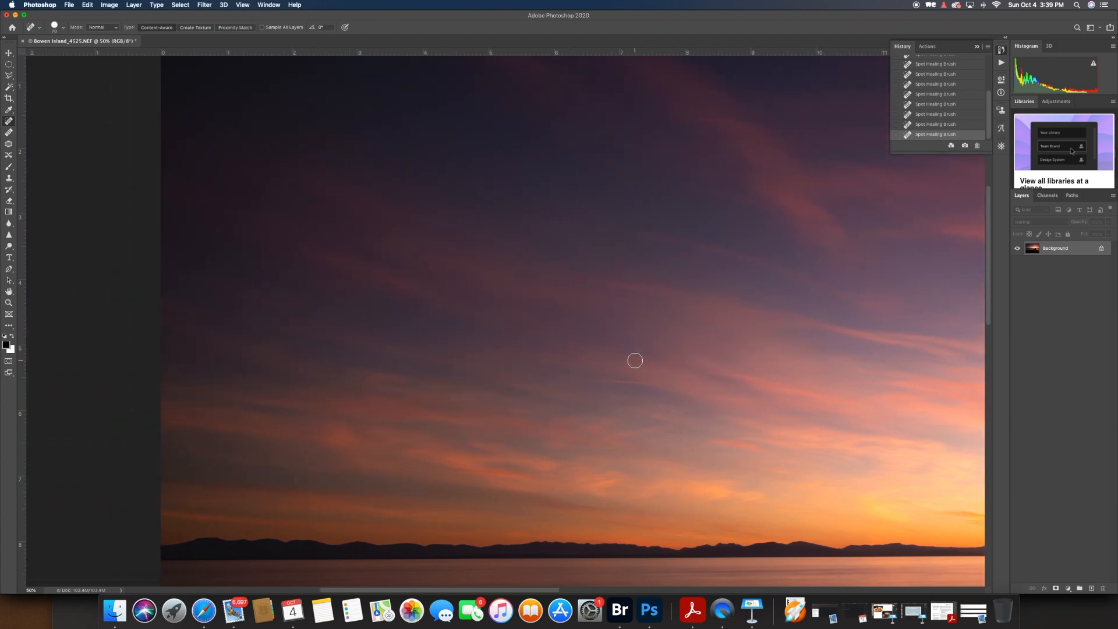
# Heal the spot on the dim water near the photo's left side, just below the horizon
pyautogui.scroll(-7, 635, 360)
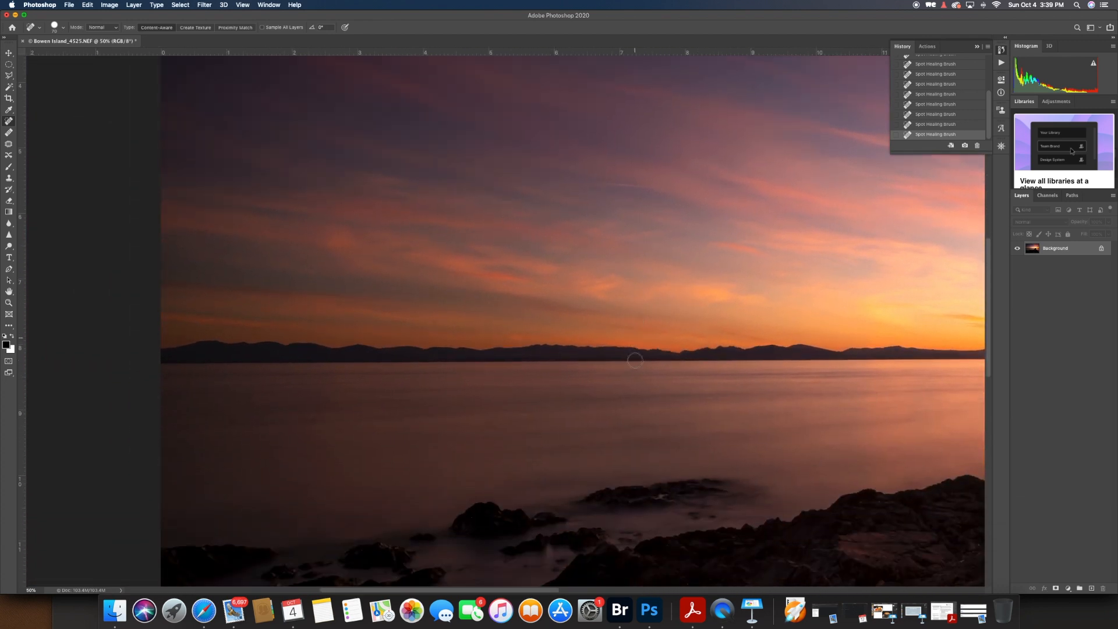
pyautogui.scroll(-2, 635, 361)
pyautogui.hscroll(-4, 635, 361)
pyautogui.scroll(-1, 635, 360)
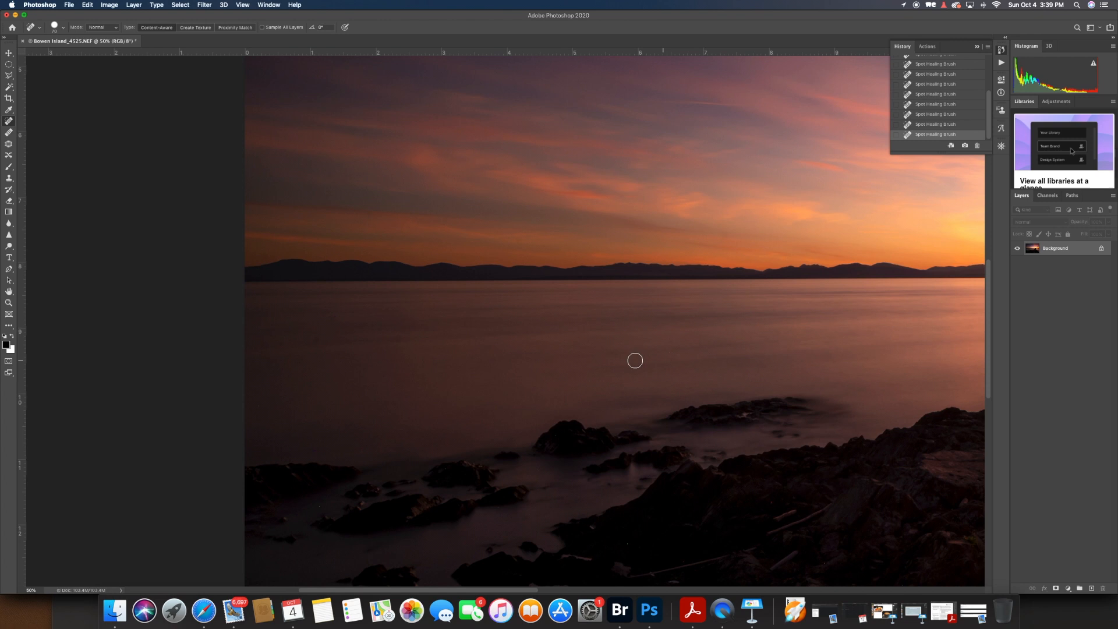
pyautogui.click(441, 327)
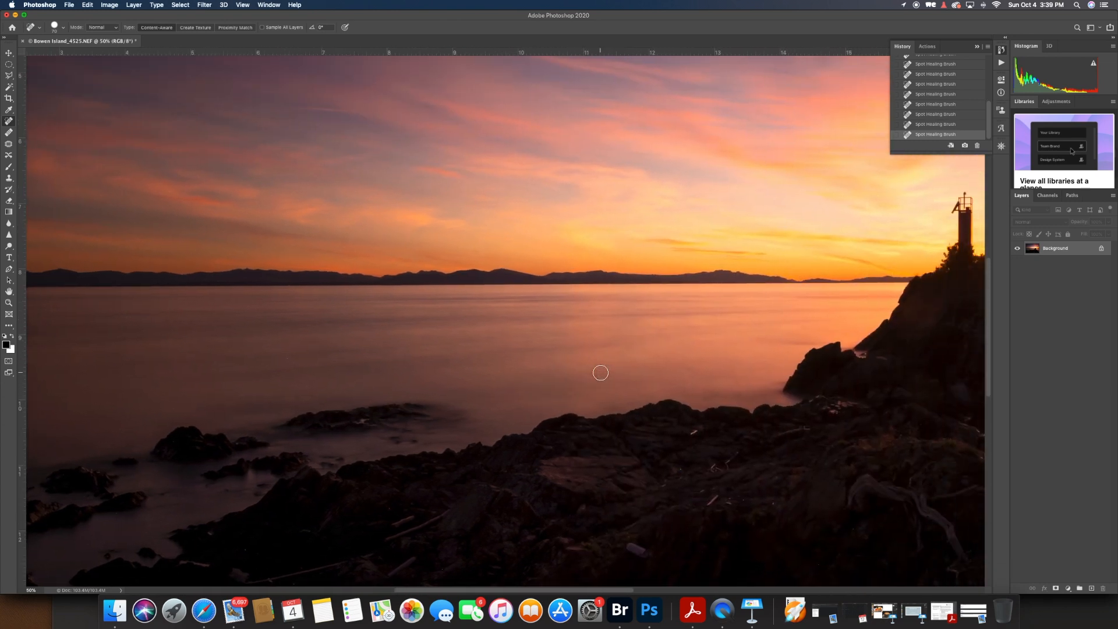
# Examine the sea beside the lighthouse rock and the dark foreground for spots, and return to the full view
pyautogui.hscroll(10, 601, 373)
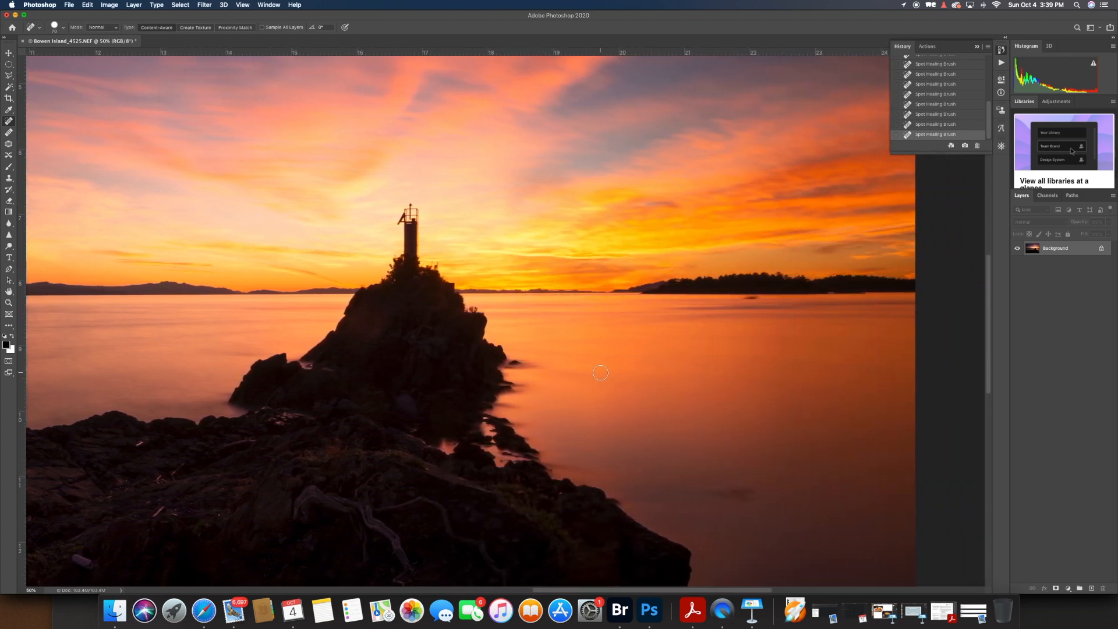
pyautogui.hscroll(3, 601, 373)
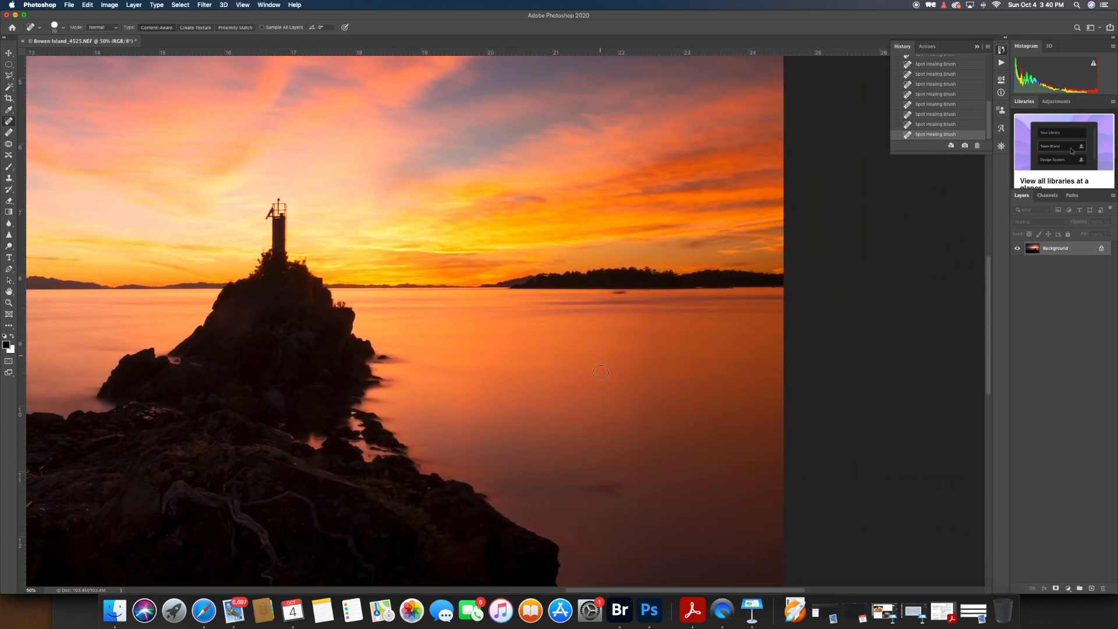
pyautogui.scroll(-5, 601, 373)
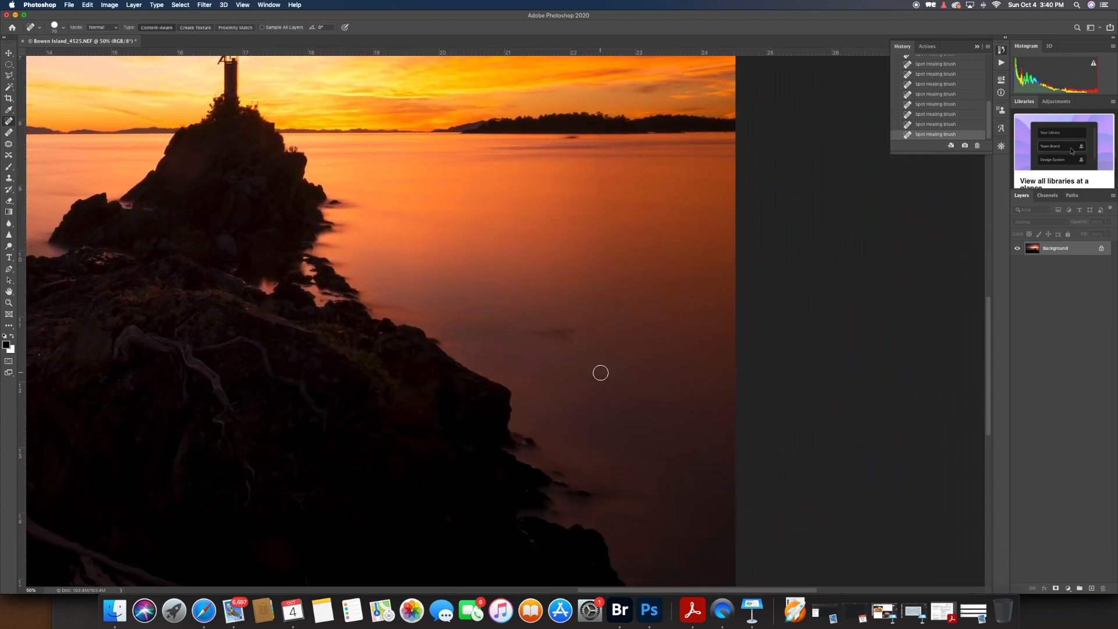
pyautogui.hscroll(-10, 600, 373)
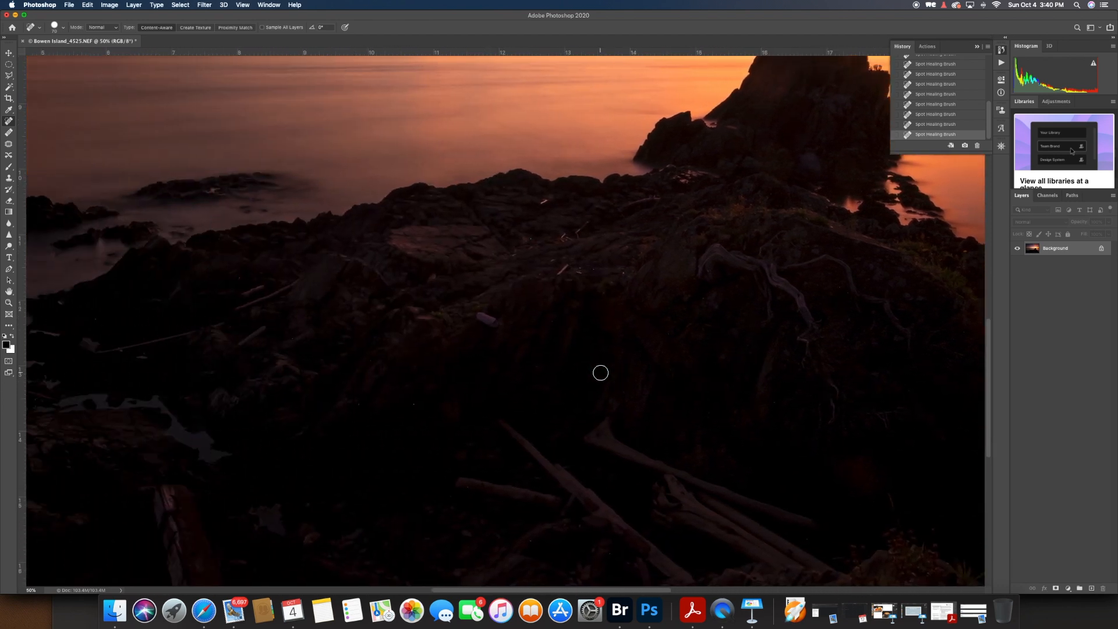
pyautogui.hscroll(-8, 601, 373)
pyautogui.scroll(-2, 600, 373)
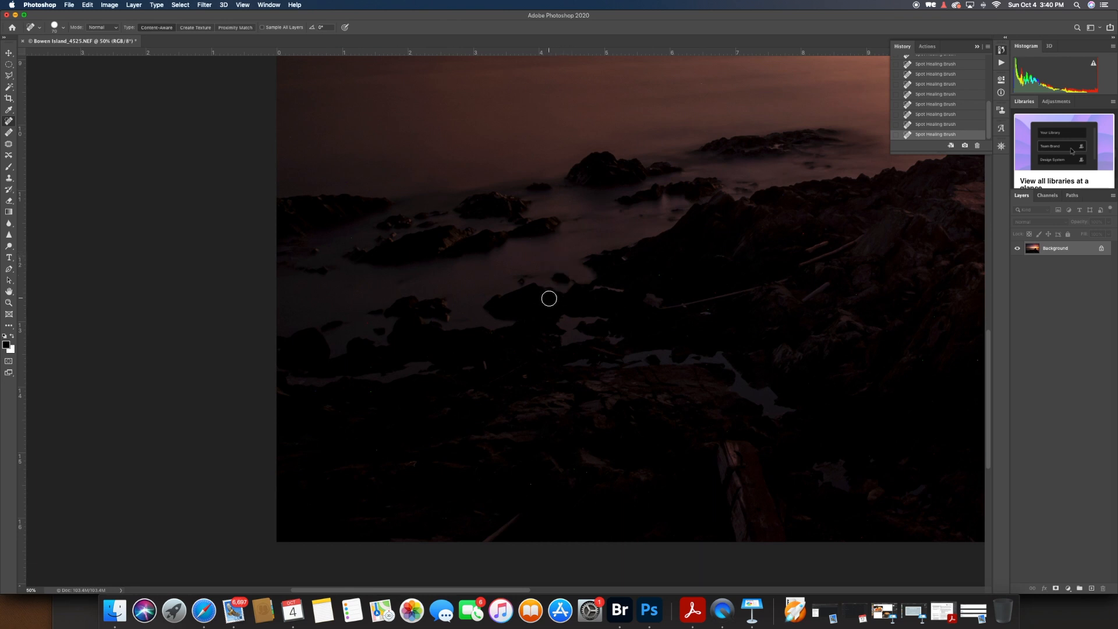
pyautogui.scroll(10, 549, 298)
pyautogui.hscroll(10, 549, 298)
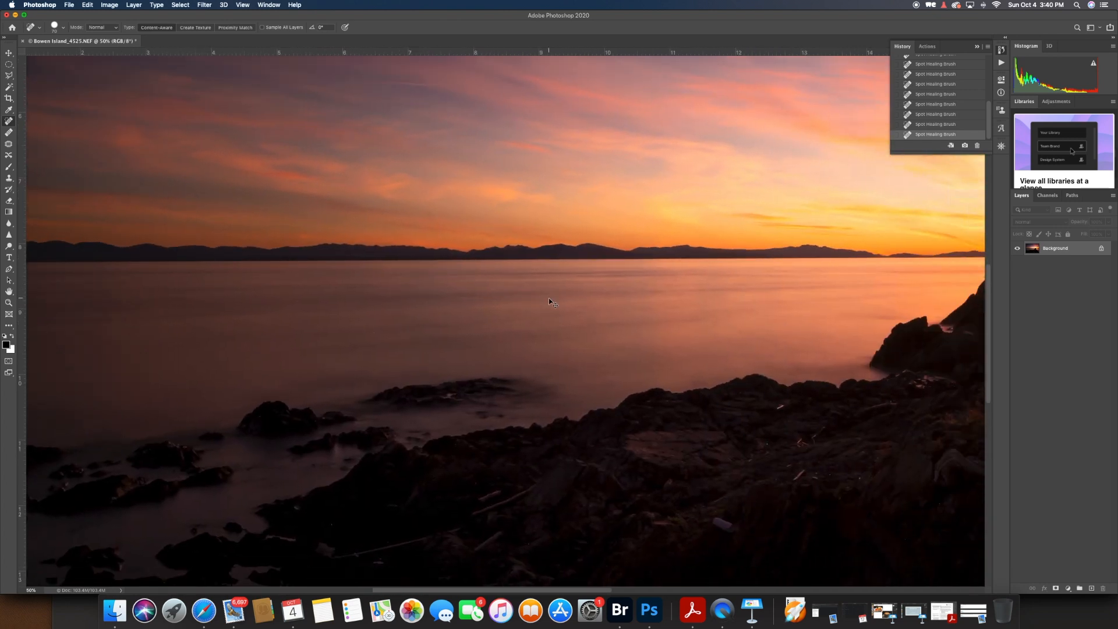
pyautogui.scroll(-3, 549, 299)
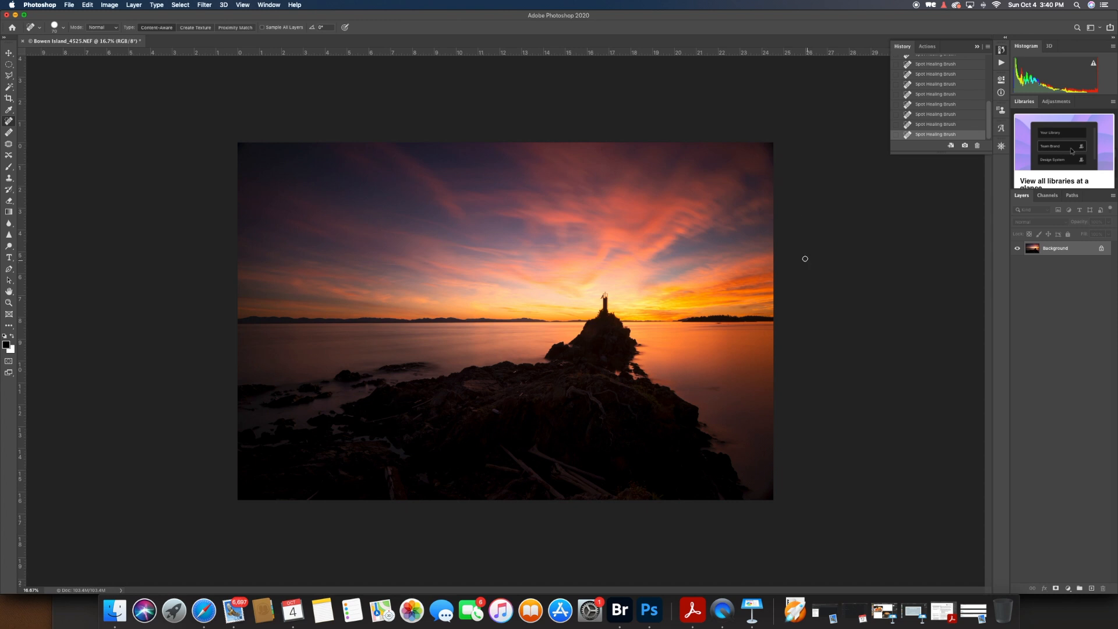
# Enlarge the healing brush and paint away the dark vignetted areas in the photo's corners, including both upper ones
pyautogui.press(']')
pyautogui.press(']')
pyautogui.press(']')
pyautogui.press(']')
pyautogui.press(']')
pyautogui.press(']')
pyautogui.press(']')
pyautogui.press(']')
pyautogui.press(']')
pyautogui.press('[')
pyautogui.moveTo(755, 142); pyautogui.dragTo(768, 157)
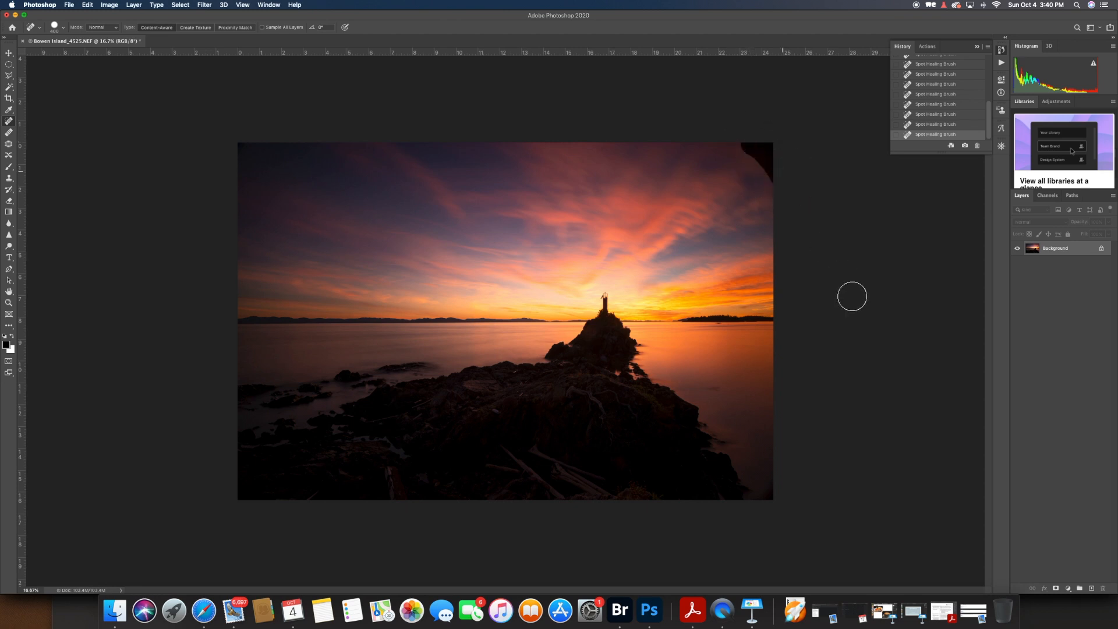
pyautogui.moveTo(254, 140); pyautogui.dragTo(251, 141)
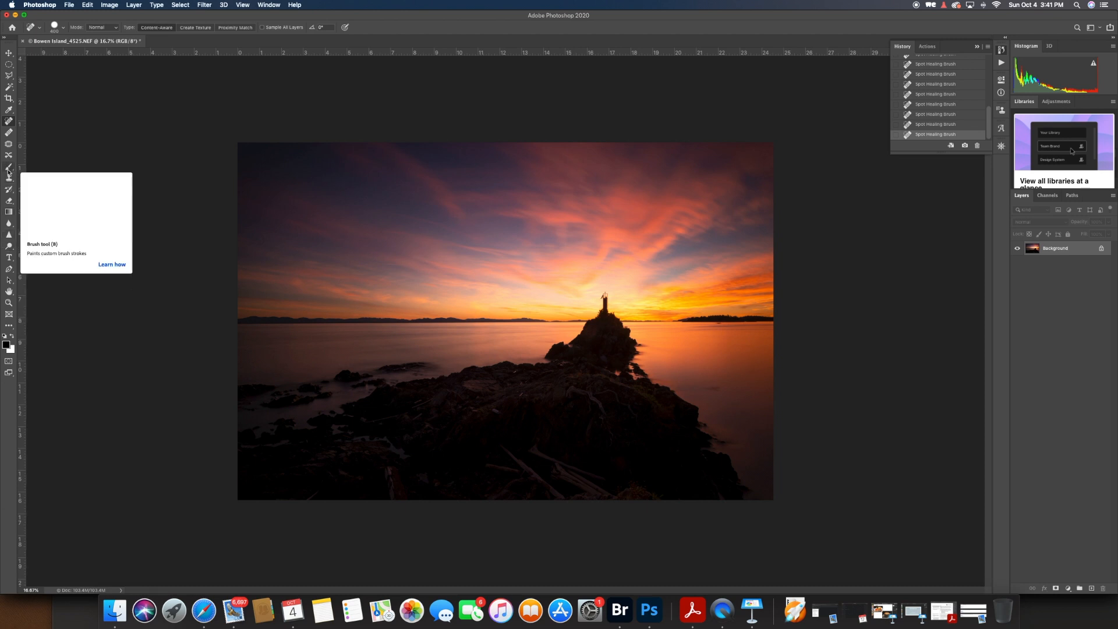
# Choose the Dodge tool, check its brush settings, and set its range to Midtones
pyautogui.click(9, 247)
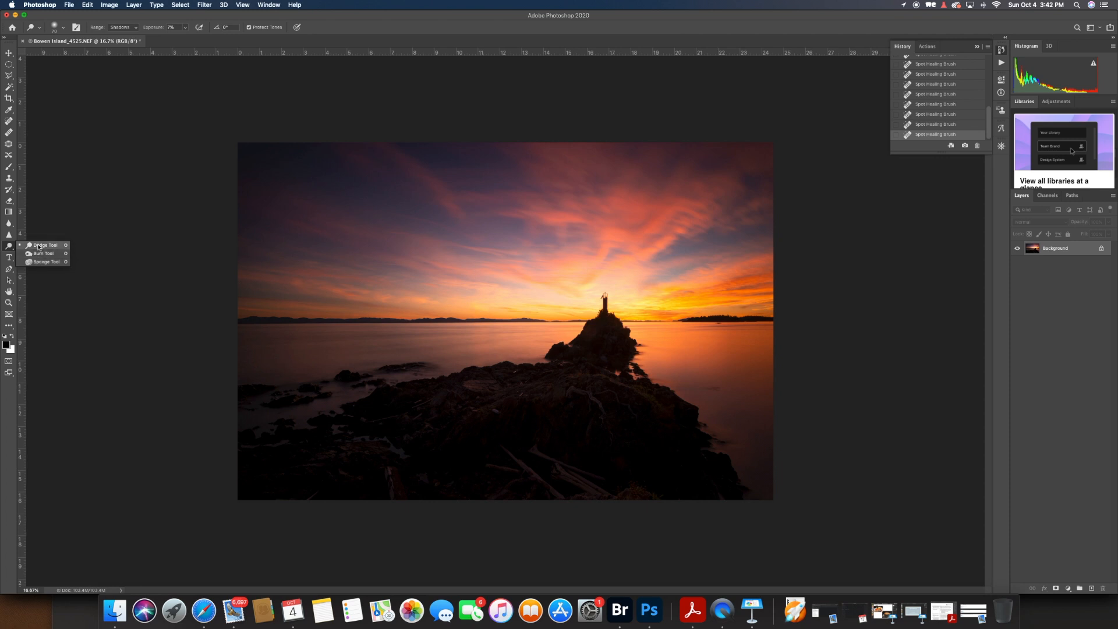
pyautogui.click(38, 246)
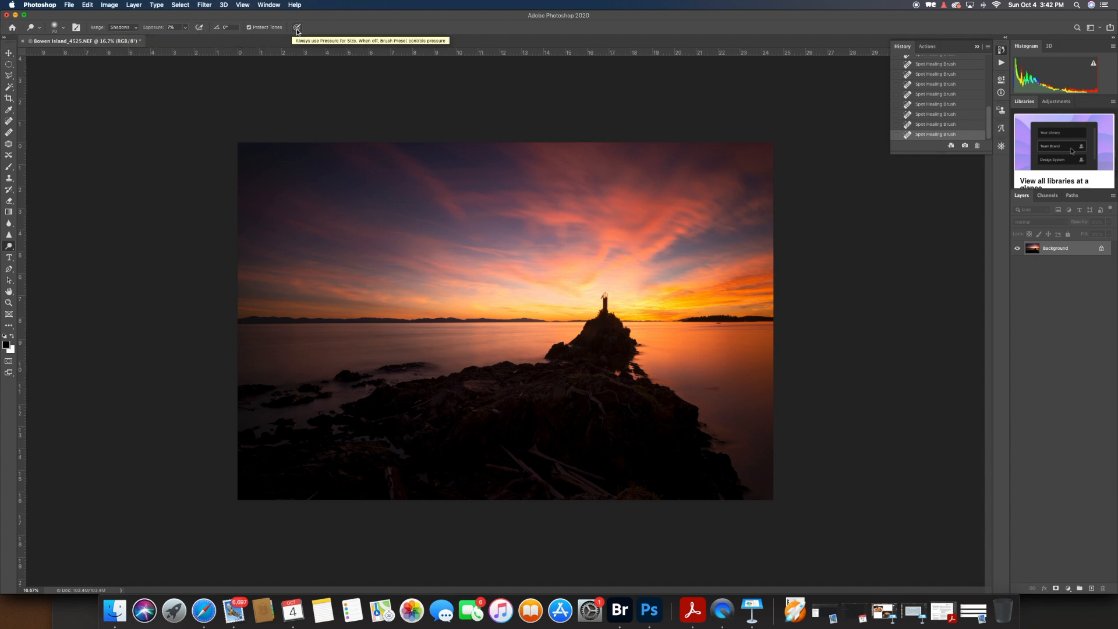
pyautogui.click(63, 30)
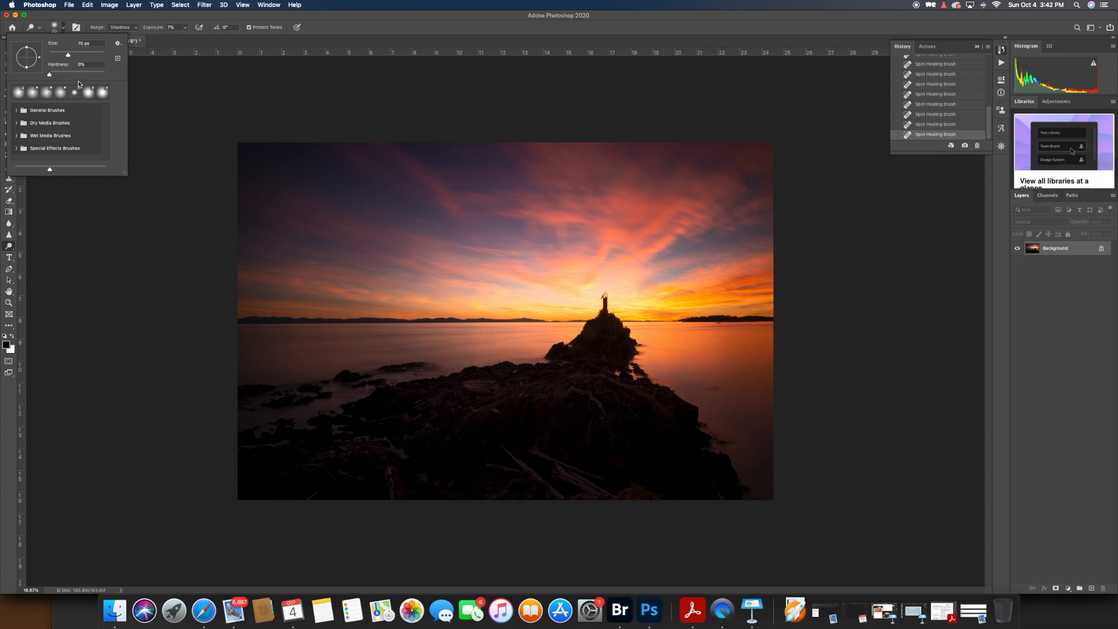
pyautogui.click(168, 82)
pyautogui.click(136, 27)
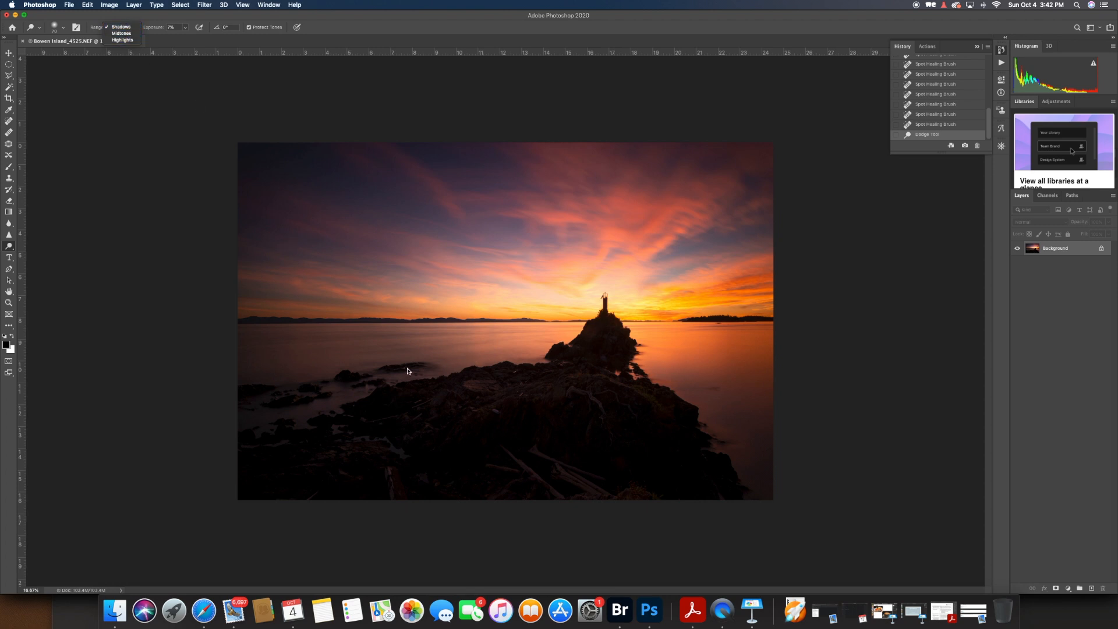
pyautogui.click(119, 33)
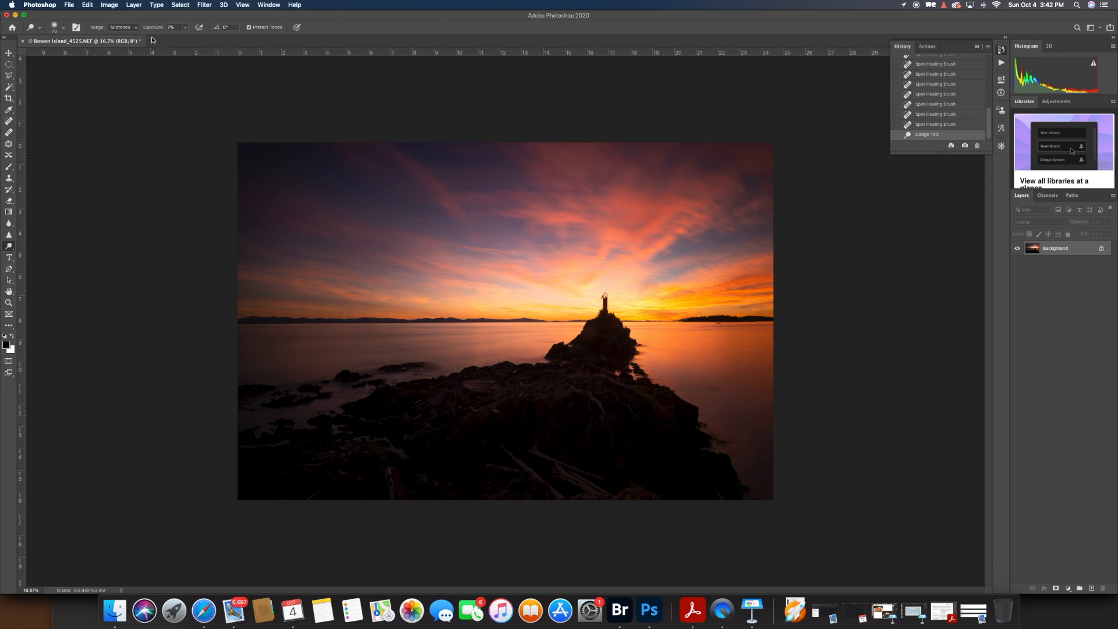
# Raise the Dodge exposure, enlarge the brush, and try lightening the dim water near the photo's left side
pyautogui.moveTo(147, 29); pyautogui.dragTo(169, 27)
pyautogui.press(']')
pyautogui.press(']')
pyautogui.press(']')
pyautogui.press(']')
pyautogui.press(']')
pyautogui.press(']')
pyautogui.press(']')
pyautogui.press(']')
pyautogui.click(341, 349)
pyautogui.click(341, 348)
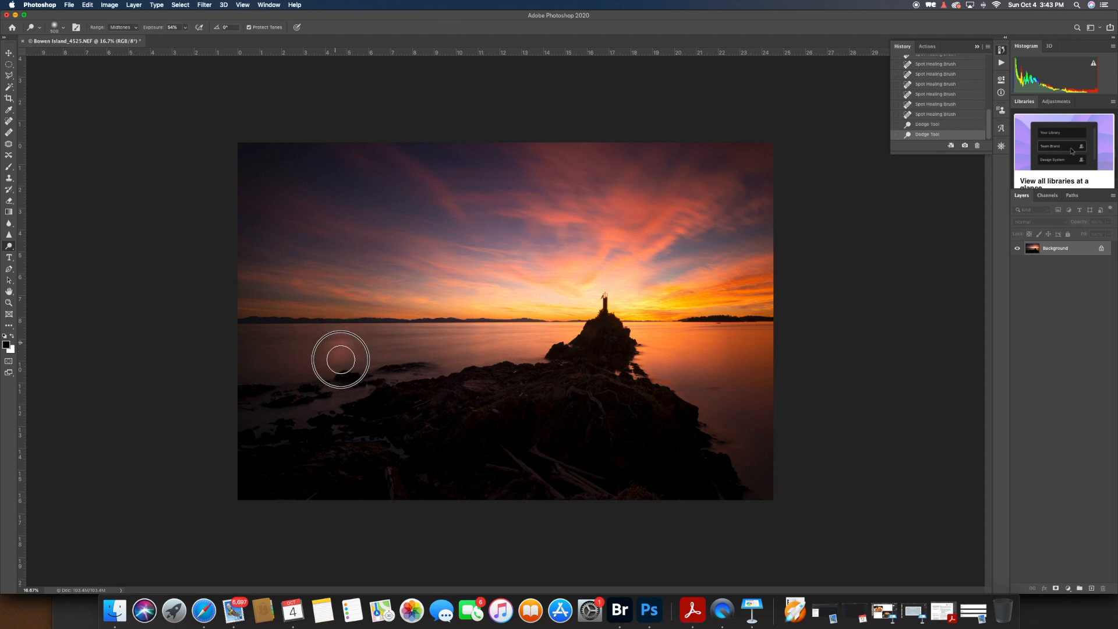
pyautogui.moveTo(340, 347)
pyautogui.mouseDown()
pyautogui.moveTo(355, 352)
pyautogui.moveTo(338, 354)
pyautogui.mouseUp()
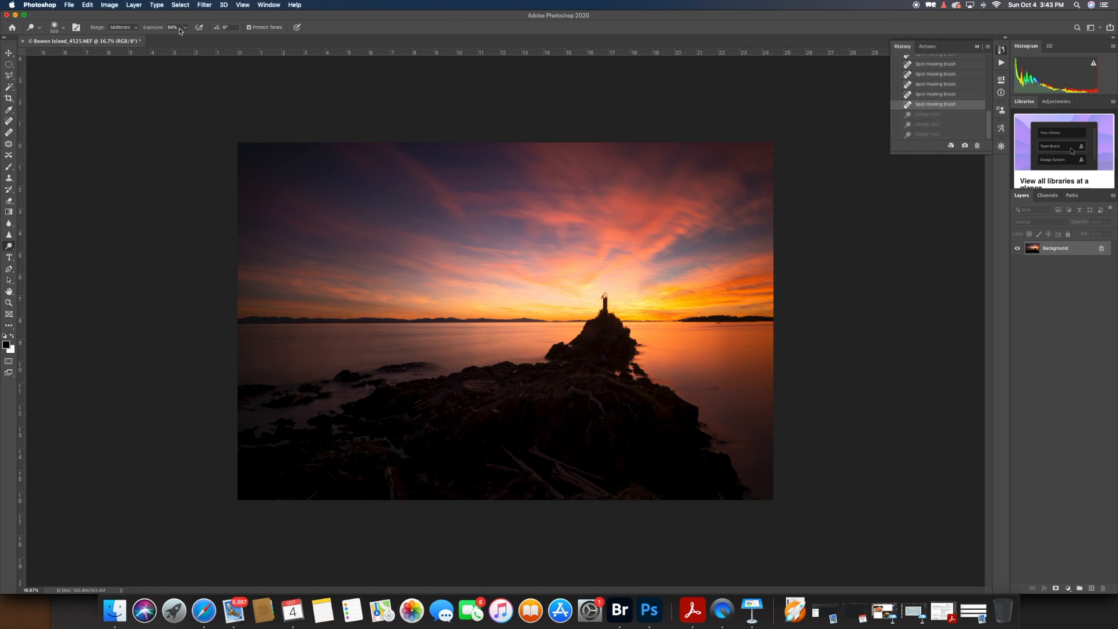
# Lower the Dodge exposure below 10% and lighten the flat rock on the foreground's upper edge
pyautogui.moveTo(156, 29); pyautogui.dragTo(138, 27)
pyautogui.click(474, 383)
pyautogui.moveTo(471, 383); pyautogui.dragTo(492, 390)
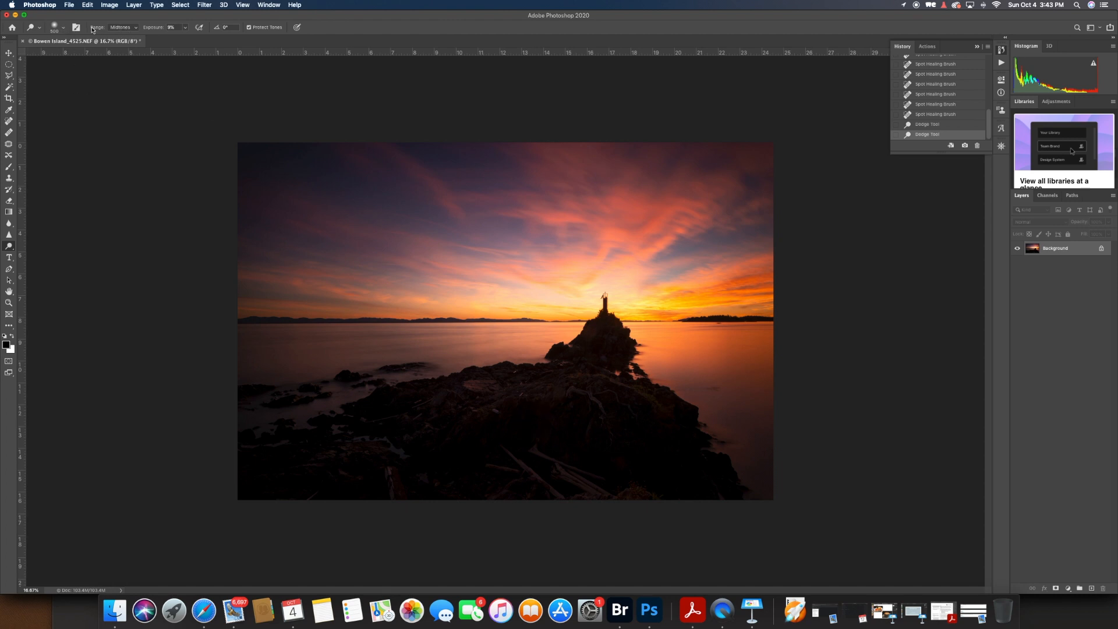
# Set the Dodge exposure and brush hardness to 100% and test a hard-edged dab on the left water
pyautogui.moveTo(147, 29); pyautogui.dragTo(195, 29)
pyautogui.click(64, 29)
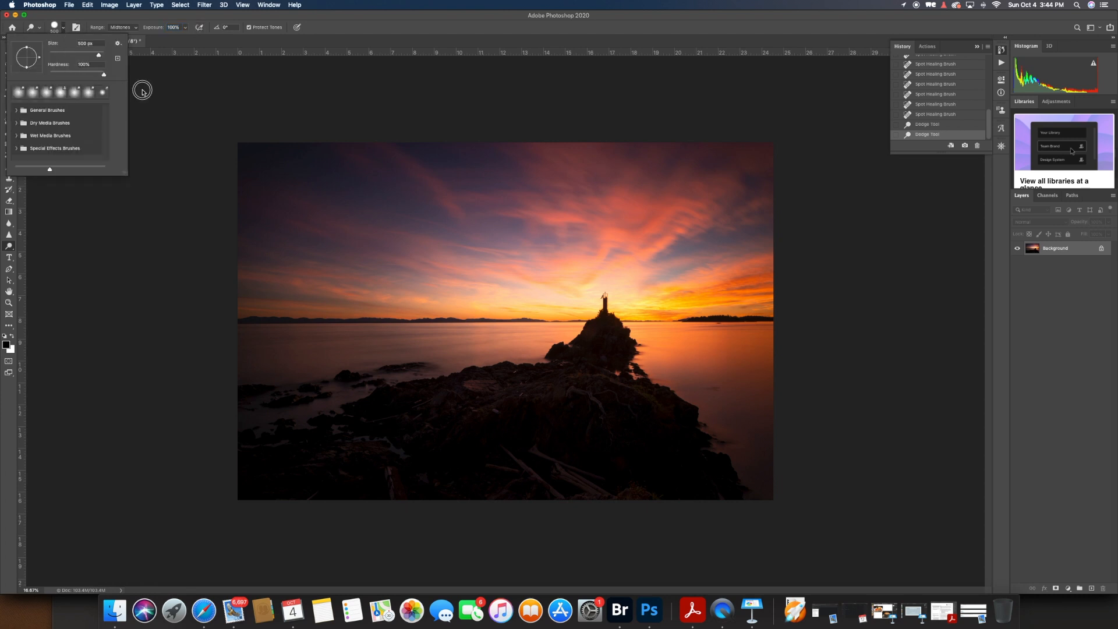
pyautogui.click(332, 340)
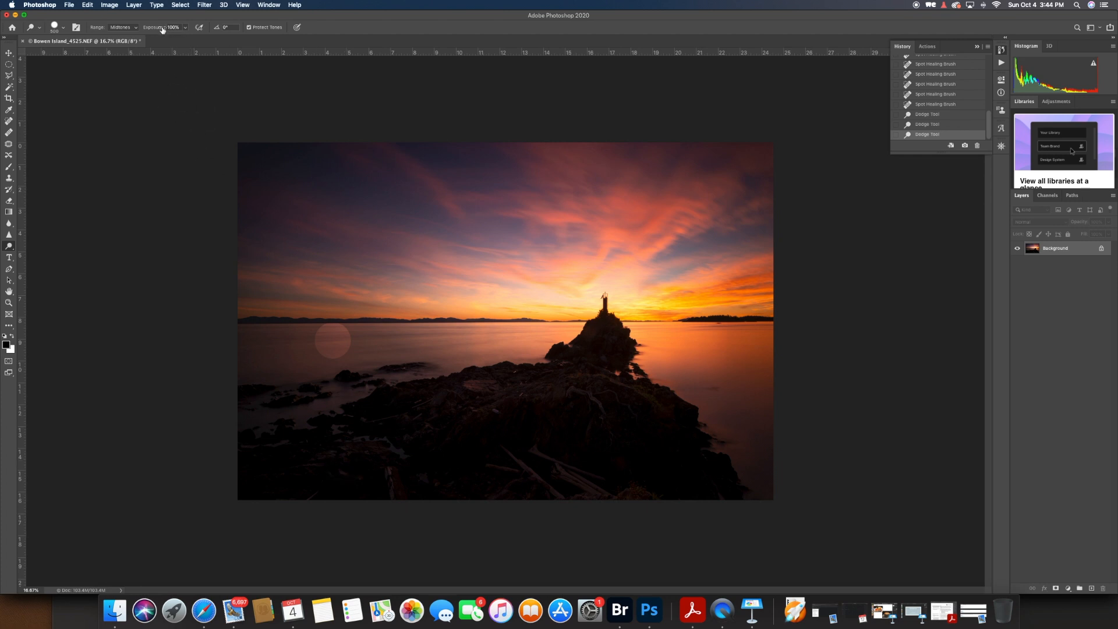
# Set the brush hardness to 0%, test a soft dab on the water, and revert the history to the last healing stroke
pyautogui.click(65, 28)
pyautogui.moveTo(105, 75); pyautogui.dragTo(13, 62)
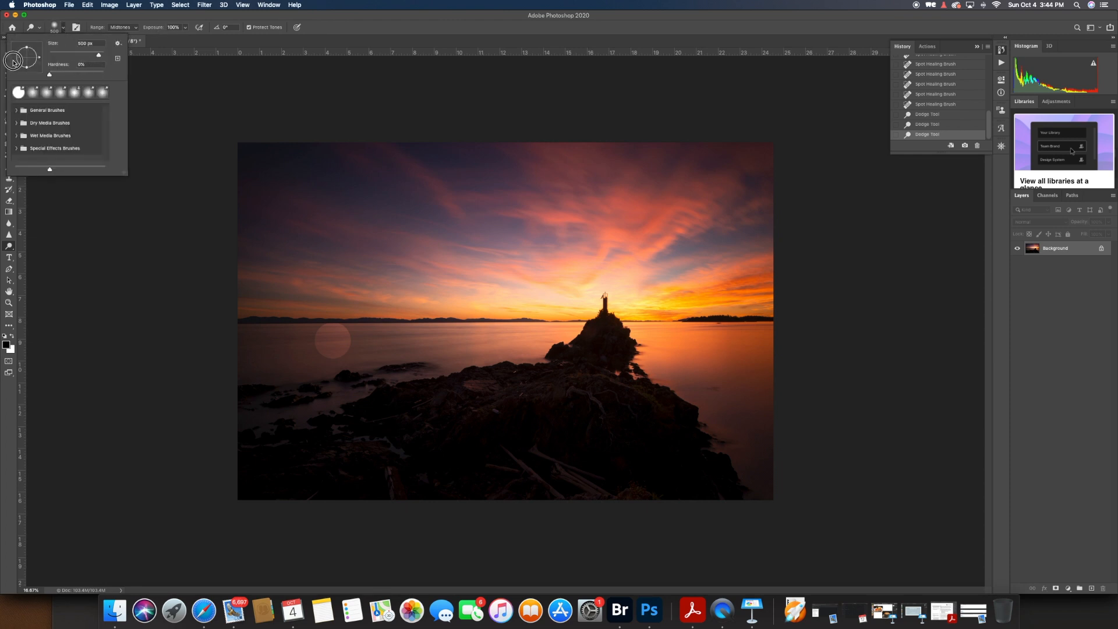
pyautogui.click(372, 341)
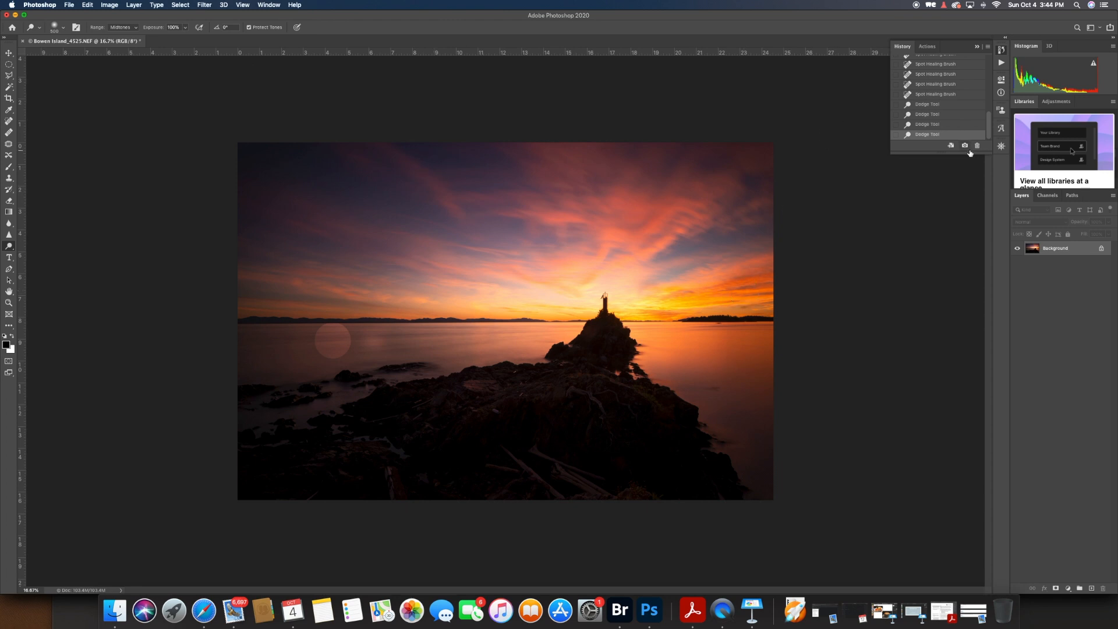
pyautogui.click(921, 95)
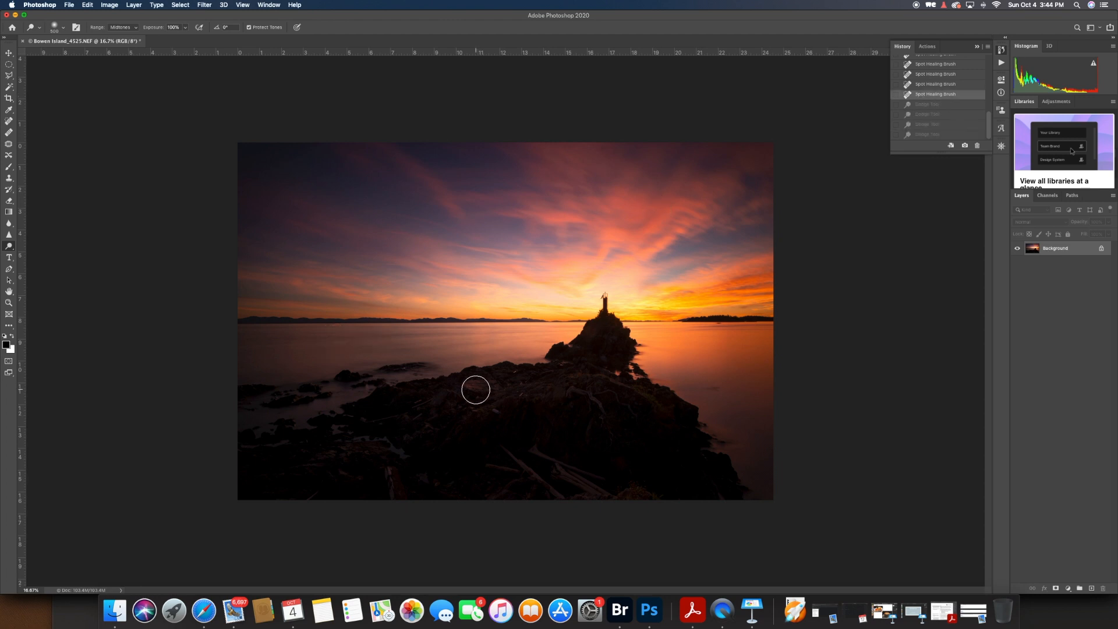
# Dodge the flat foreground rock, reducing the exposure below 10%, and continue along the rock ridge toward the lighthouse
pyautogui.click(470, 387)
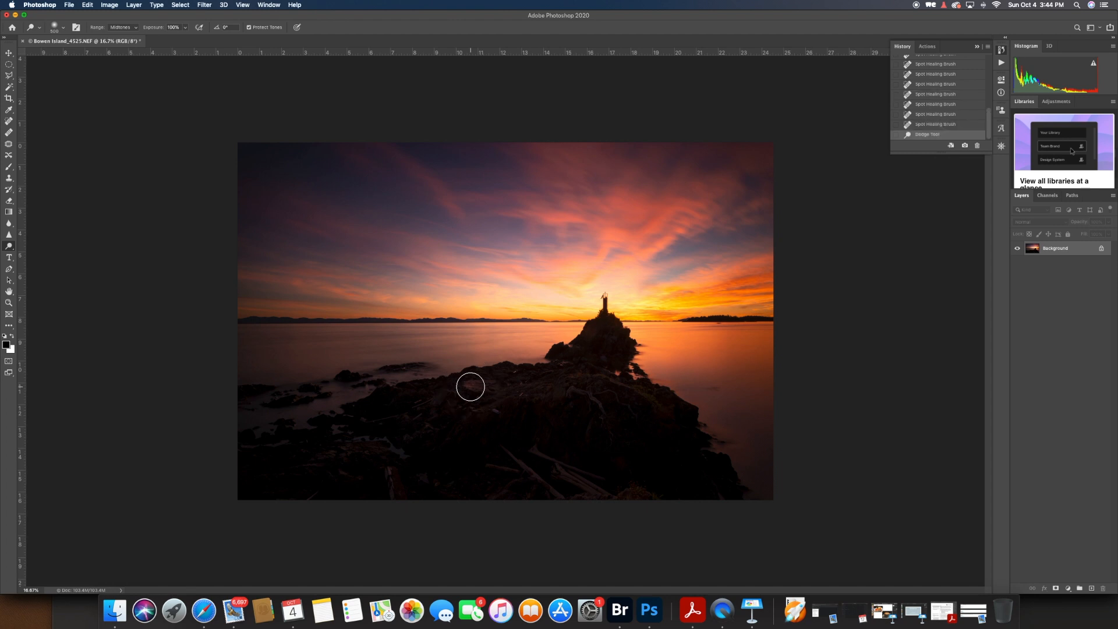
pyautogui.click(185, 28)
pyautogui.moveTo(186, 40); pyautogui.dragTo(158, 39)
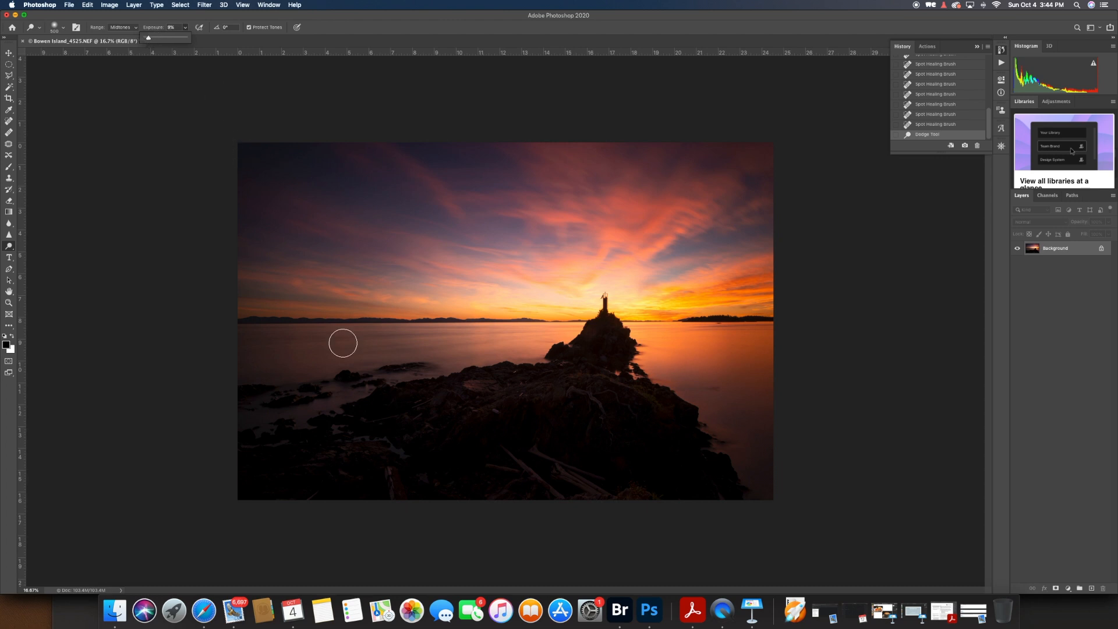
pyautogui.click(347, 390)
pyautogui.moveTo(463, 376)
pyautogui.mouseDown()
pyautogui.moveTo(512, 394)
pyautogui.moveTo(586, 380)
pyautogui.moveTo(648, 401)
pyautogui.moveTo(557, 378)
pyautogui.moveTo(575, 362)
pyautogui.moveTo(569, 370)
pyautogui.mouseUp()
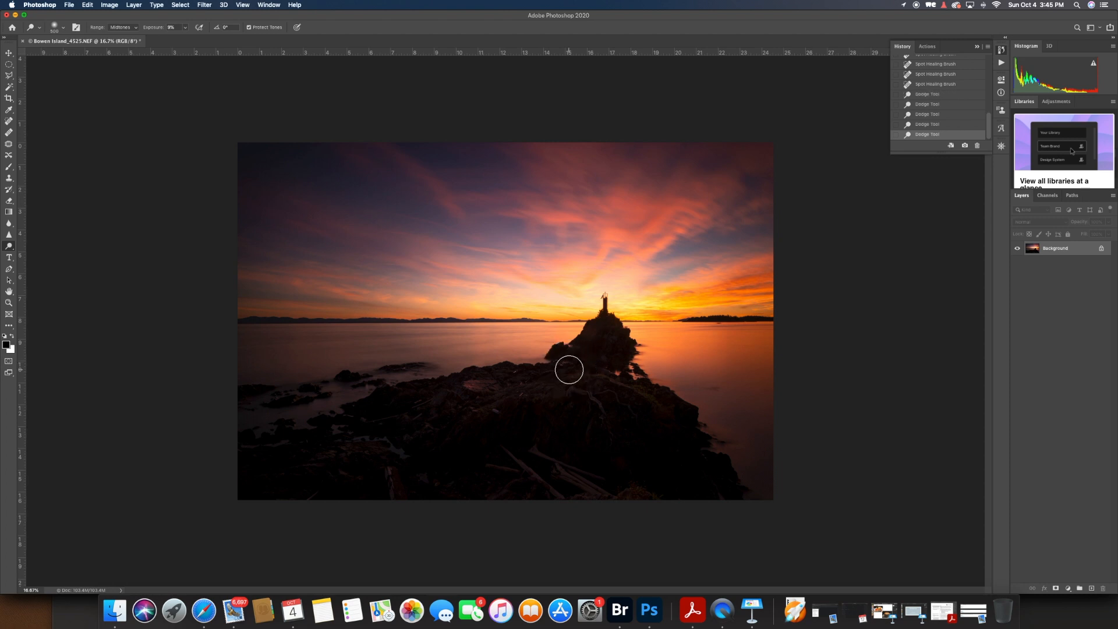
# Dodge the dark rocks around and below the flat reddish rock with a smaller brush
pyautogui.press('super+equal')
pyautogui.press('super+equal')
pyautogui.press('super+equal')
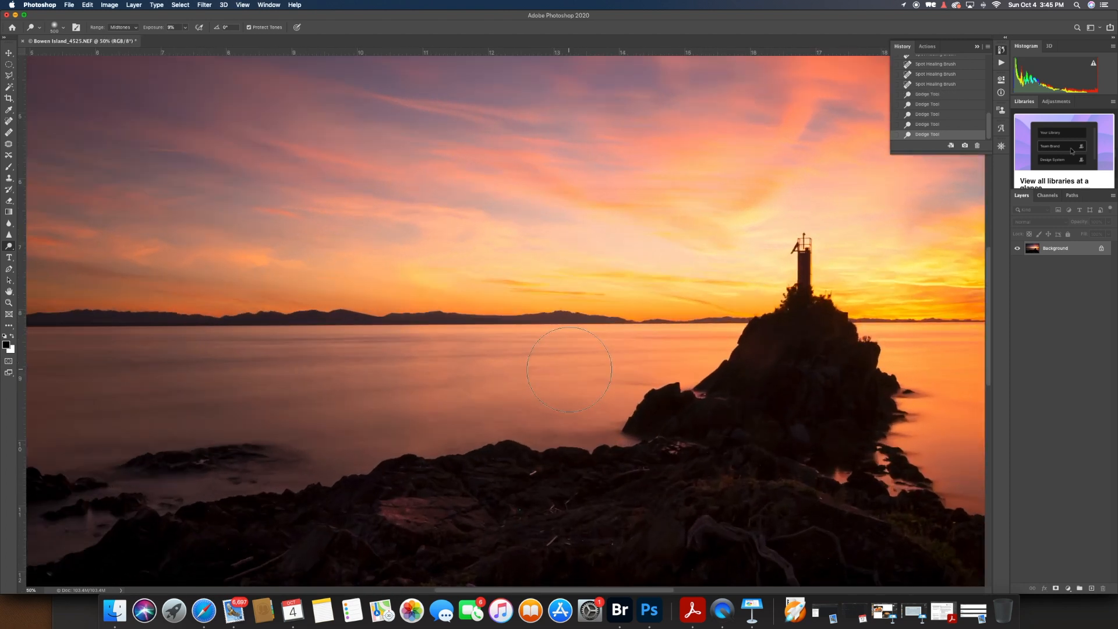
pyautogui.scroll(-10, 569, 370)
pyautogui.press('[')
pyautogui.press('[')
pyautogui.press('[')
pyautogui.press('[')
pyautogui.press('[')
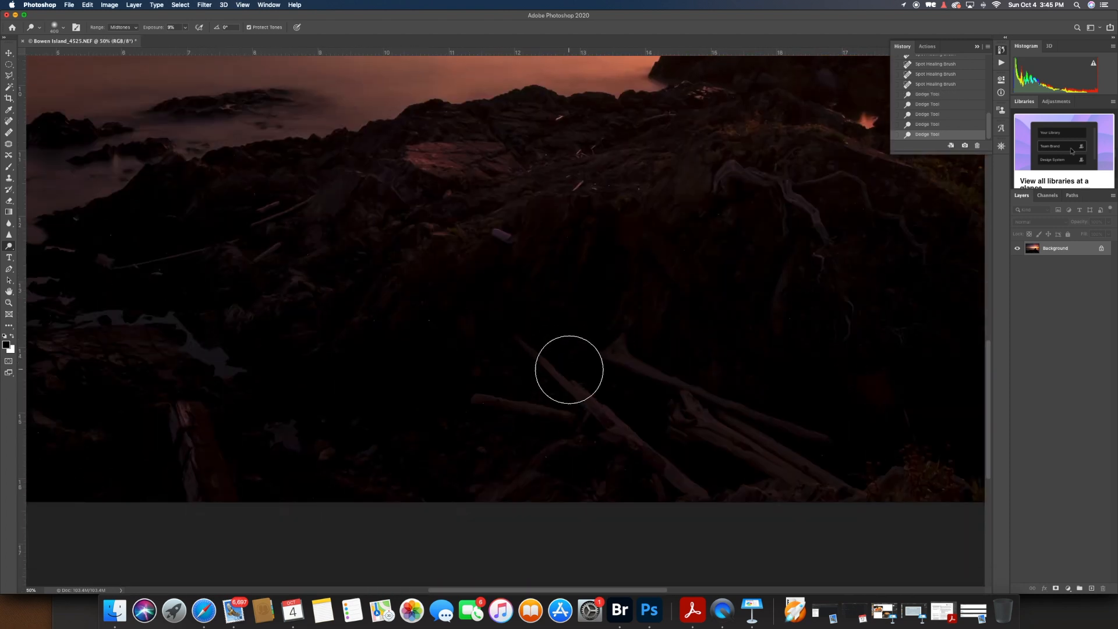
pyautogui.moveTo(431, 161)
pyautogui.mouseDown()
pyautogui.moveTo(496, 164)
pyautogui.moveTo(418, 153)
pyautogui.moveTo(493, 152)
pyautogui.moveTo(455, 162)
pyautogui.moveTo(499, 183)
pyautogui.mouseUp()
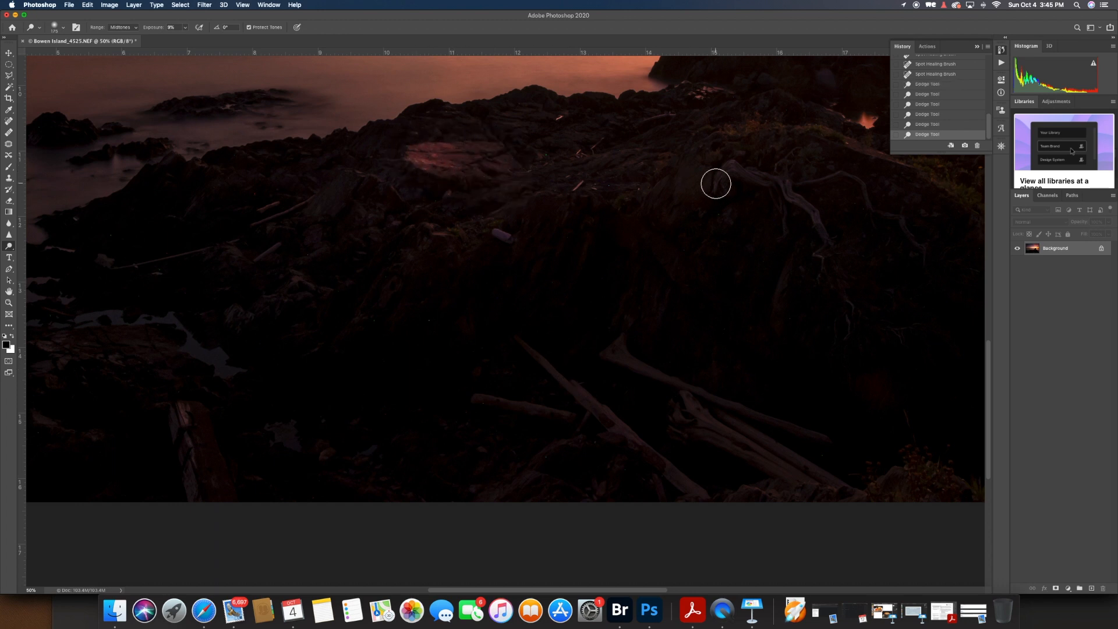
# Dodge the rocky slope and exposed tree roots below the lighthouse rock
pyautogui.scroll(10, 717, 183)
pyautogui.hscroll(8, 716, 182)
pyautogui.moveTo(482, 280)
pyautogui.mouseDown()
pyautogui.moveTo(481, 289)
pyautogui.moveTo(495, 277)
pyautogui.moveTo(459, 273)
pyautogui.mouseUp()
pyautogui.moveTo(334, 254)
pyautogui.mouseDown()
pyautogui.moveTo(305, 257)
pyautogui.moveTo(369, 286)
pyautogui.moveTo(438, 290)
pyautogui.moveTo(589, 363)
pyautogui.moveTo(543, 325)
pyautogui.moveTo(431, 292)
pyautogui.moveTo(342, 293)
pyautogui.moveTo(426, 292)
pyautogui.moveTo(555, 341)
pyautogui.moveTo(619, 385)
pyautogui.moveTo(575, 347)
pyautogui.moveTo(481, 300)
pyautogui.moveTo(355, 292)
pyautogui.moveTo(535, 334)
pyautogui.moveTo(595, 380)
pyautogui.moveTo(343, 328)
pyautogui.moveTo(448, 399)
pyautogui.moveTo(406, 351)
pyautogui.moveTo(338, 334)
pyautogui.moveTo(349, 326)
pyautogui.moveTo(409, 354)
pyautogui.moveTo(440, 386)
pyautogui.moveTo(421, 368)
pyautogui.mouseUp()
pyautogui.moveTo(350, 332)
pyautogui.mouseDown()
pyautogui.moveTo(469, 327)
pyautogui.moveTo(521, 388)
pyautogui.moveTo(442, 380)
pyautogui.moveTo(404, 347)
pyautogui.moveTo(338, 322)
pyautogui.mouseUp()
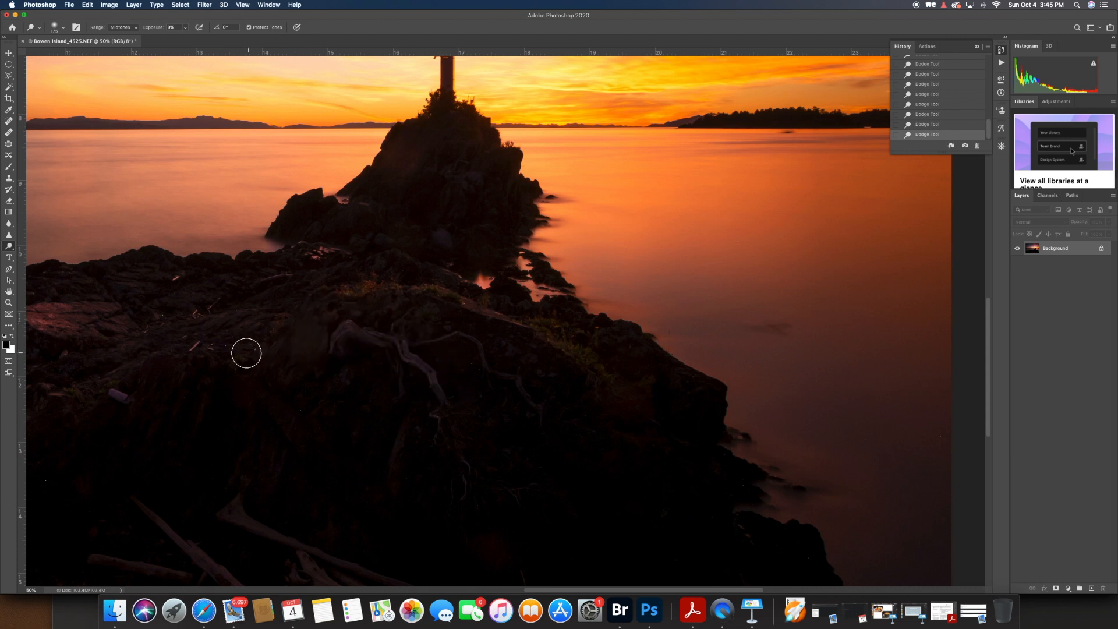
# Dodge the shoreline rocks and the shallow water between them on the photo's left side
pyautogui.hscroll(-10, 245, 352)
pyautogui.hscroll(-5, 246, 353)
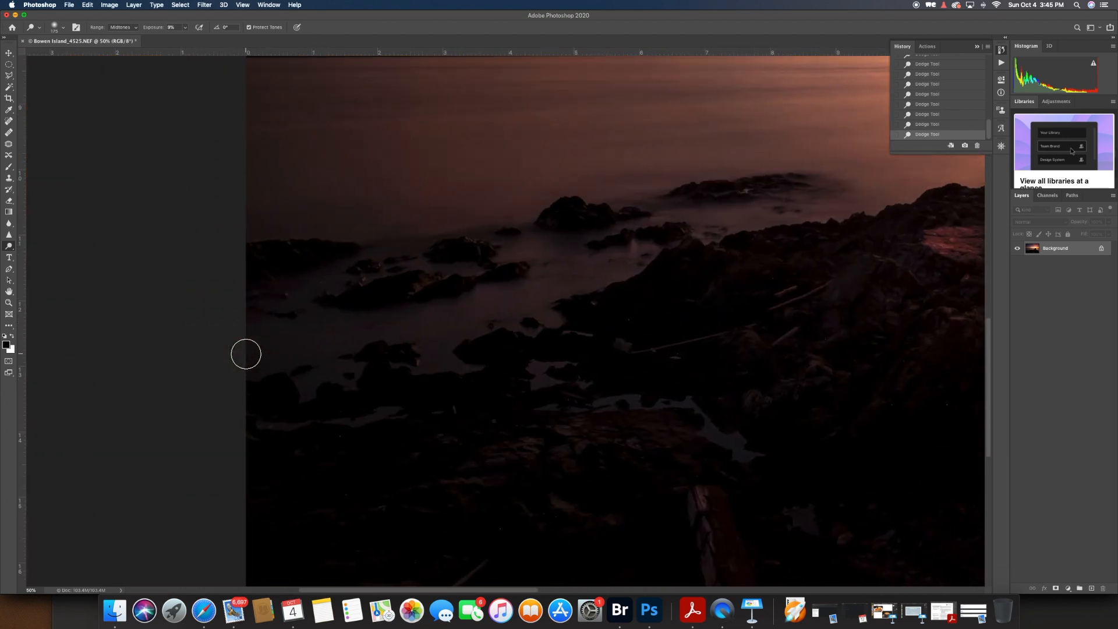
pyautogui.hscroll(5, 562, 317)
pyautogui.scroll(2, 561, 317)
pyautogui.moveTo(557, 290); pyautogui.dragTo(392, 292)
pyautogui.moveTo(516, 292)
pyautogui.mouseDown()
pyautogui.moveTo(548, 289)
pyautogui.moveTo(360, 290)
pyautogui.mouseUp()
pyautogui.moveTo(578, 288)
pyautogui.mouseDown()
pyautogui.moveTo(381, 334)
pyautogui.moveTo(297, 372)
pyautogui.mouseUp()
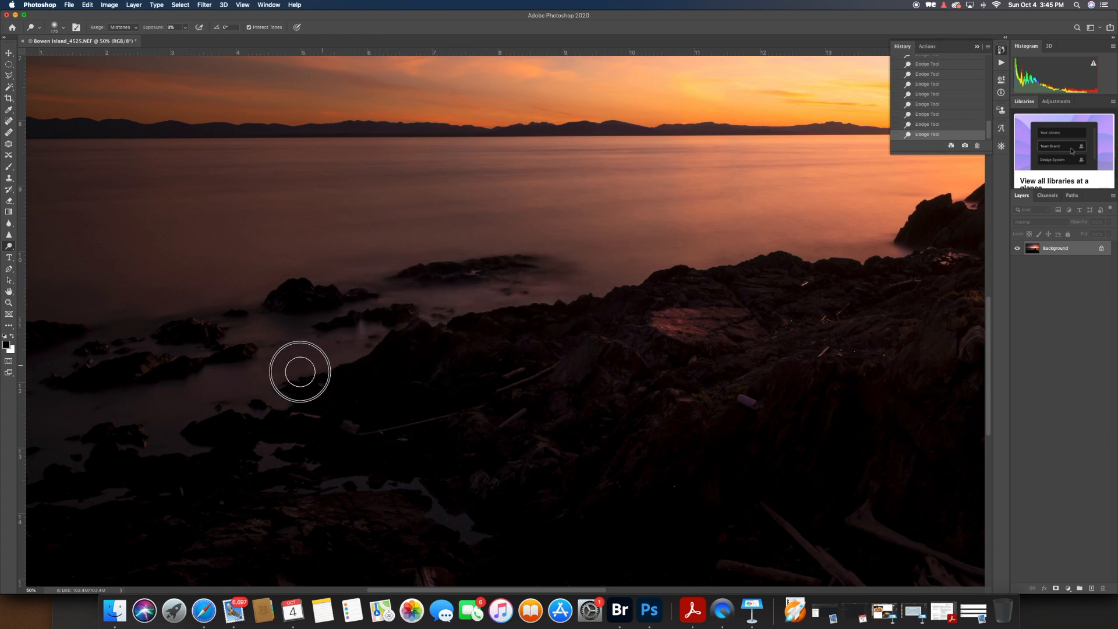
pyautogui.moveTo(357, 327)
pyautogui.mouseDown()
pyautogui.moveTo(221, 331)
pyautogui.moveTo(238, 339)
pyautogui.mouseUp()
pyautogui.moveTo(207, 382); pyautogui.dragTo(297, 393)
pyautogui.moveTo(354, 340)
pyautogui.mouseDown()
pyautogui.moveTo(456, 308)
pyautogui.moveTo(571, 297)
pyautogui.moveTo(544, 281)
pyautogui.moveTo(420, 279)
pyautogui.moveTo(204, 332)
pyautogui.mouseUp()
pyautogui.moveTo(337, 349)
pyautogui.mouseDown()
pyautogui.moveTo(220, 385)
pyautogui.moveTo(275, 385)
pyautogui.moveTo(208, 389)
pyautogui.moveTo(155, 413)
pyautogui.moveTo(231, 418)
pyautogui.moveTo(189, 449)
pyautogui.mouseUp()
# Dodge the rocks and grassy ledge along the waterline at the right base of the lighthouse rock
pyautogui.hscroll(15, 617, 392)
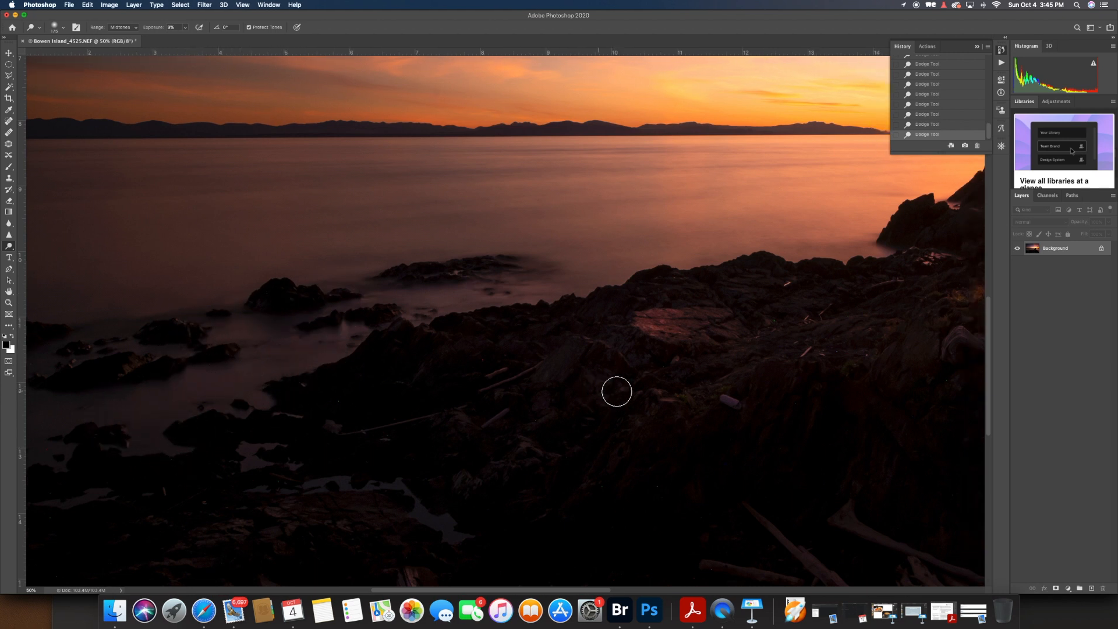
pyautogui.scroll(10, 617, 391)
pyautogui.hscroll(-5, 617, 391)
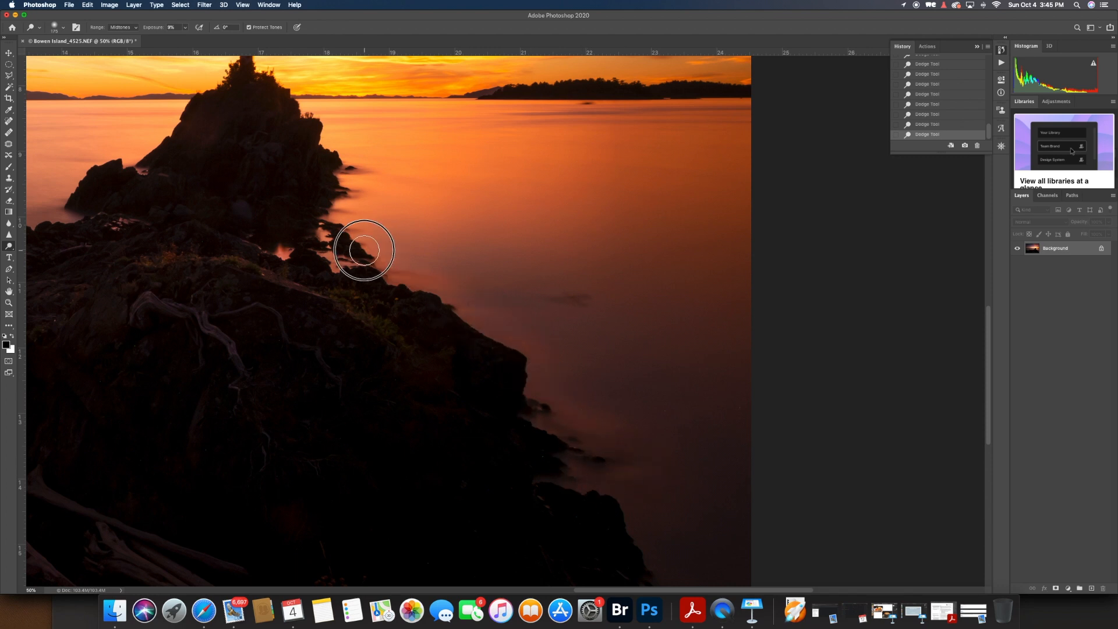
pyautogui.moveTo(337, 220)
pyautogui.mouseDown()
pyautogui.moveTo(340, 277)
pyautogui.moveTo(316, 214)
pyautogui.moveTo(357, 302)
pyautogui.moveTo(401, 332)
pyautogui.moveTo(295, 274)
pyautogui.moveTo(222, 255)
pyautogui.moveTo(174, 258)
pyautogui.mouseUp()
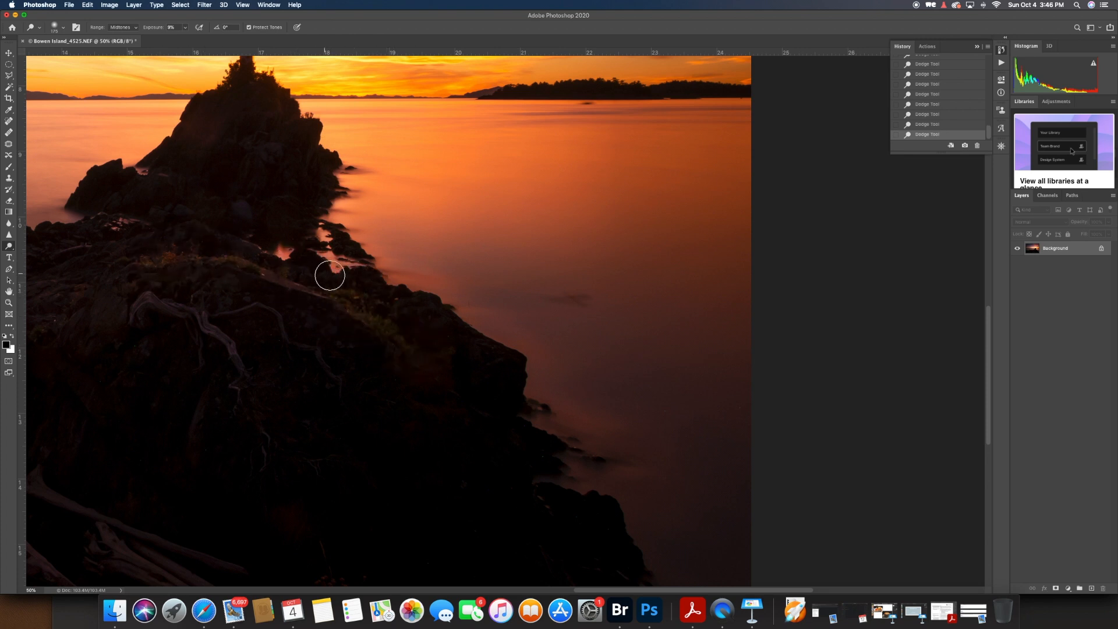
# In the full view, dodge the foreground driftwood, the central rock slope and the lighthouse rock
pyautogui.hscroll(-10, 335, 276)
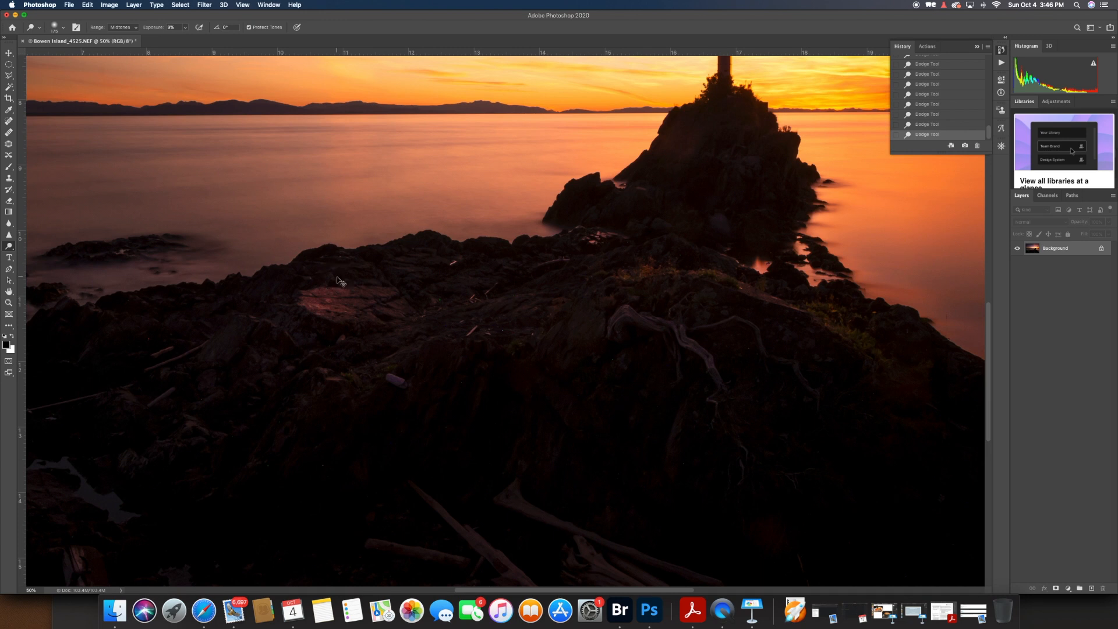
pyautogui.press('super+minus')
pyautogui.press('super+minus')
pyautogui.press('super+minus')
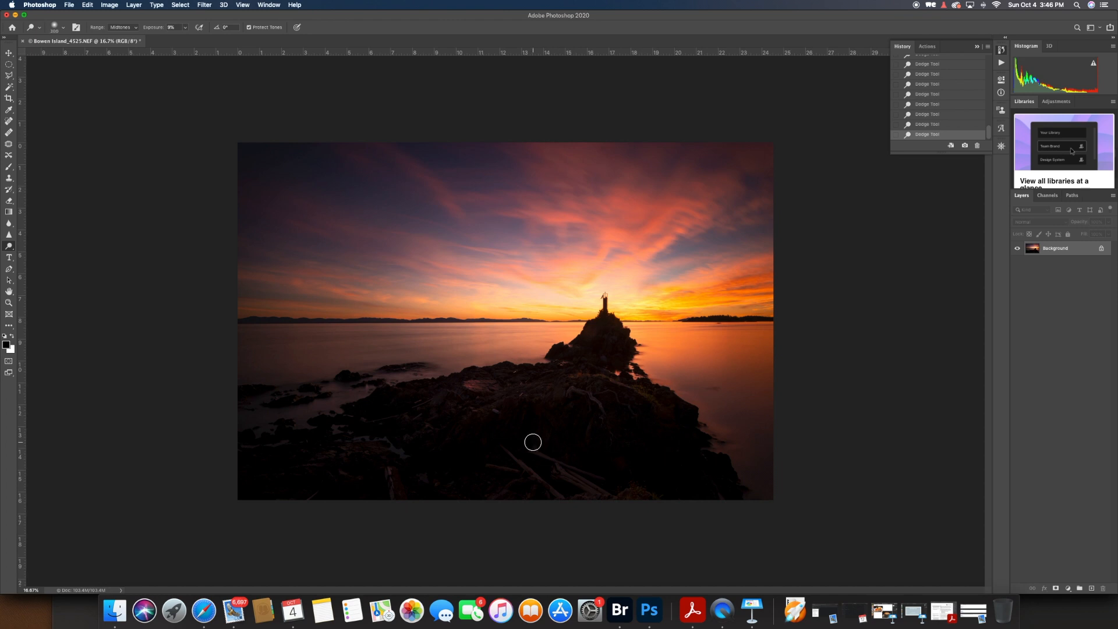
pyautogui.moveTo(506, 451)
pyautogui.mouseDown()
pyautogui.moveTo(578, 515)
pyautogui.moveTo(536, 452)
pyautogui.moveTo(599, 492)
pyautogui.moveTo(531, 454)
pyautogui.moveTo(612, 496)
pyautogui.moveTo(552, 460)
pyautogui.moveTo(526, 462)
pyautogui.moveTo(576, 499)
pyautogui.mouseUp()
pyautogui.moveTo(387, 471)
pyautogui.mouseDown()
pyautogui.moveTo(394, 509)
pyautogui.moveTo(387, 441)
pyautogui.moveTo(356, 433)
pyautogui.moveTo(400, 445)
pyautogui.moveTo(335, 423)
pyautogui.moveTo(412, 452)
pyautogui.mouseUp()
pyautogui.moveTo(487, 407)
pyautogui.mouseDown()
pyautogui.moveTo(570, 382)
pyautogui.moveTo(663, 399)
pyautogui.mouseUp()
pyautogui.moveTo(611, 344)
pyautogui.mouseDown()
pyautogui.moveTo(611, 321)
pyautogui.moveTo(620, 334)
pyautogui.moveTo(612, 317)
pyautogui.moveTo(582, 335)
pyautogui.moveTo(612, 328)
pyautogui.moveTo(630, 351)
pyautogui.moveTo(604, 344)
pyautogui.mouseUp()
# Compare the photo's opening history state with the latest dodged state
pyautogui.scroll(15, 936, 91)
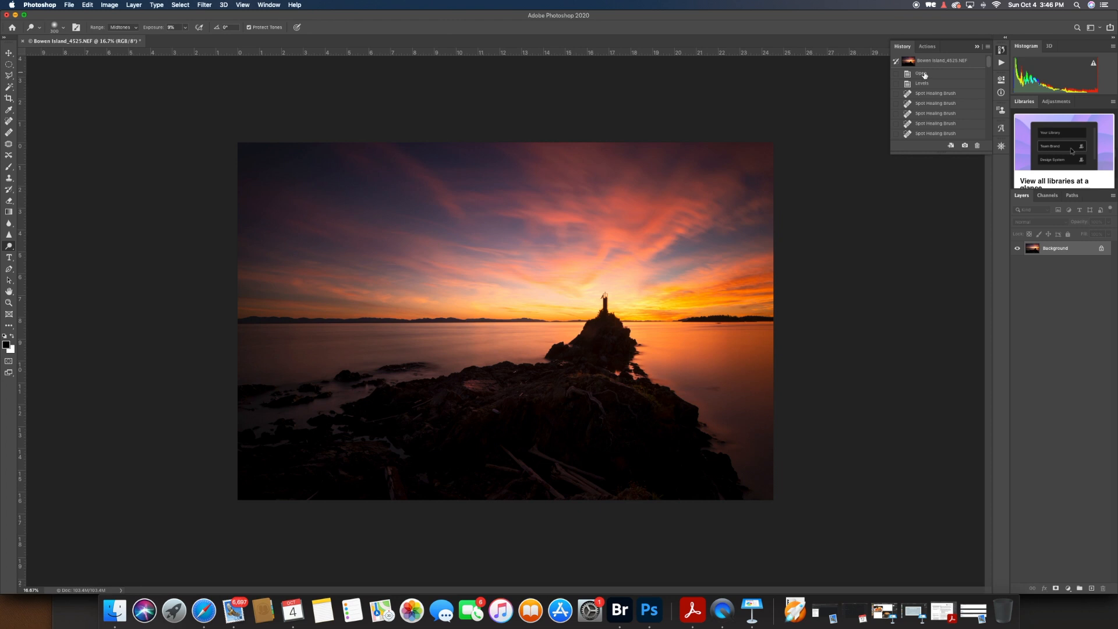
pyautogui.click(925, 75)
pyautogui.scroll(-15, 955, 118)
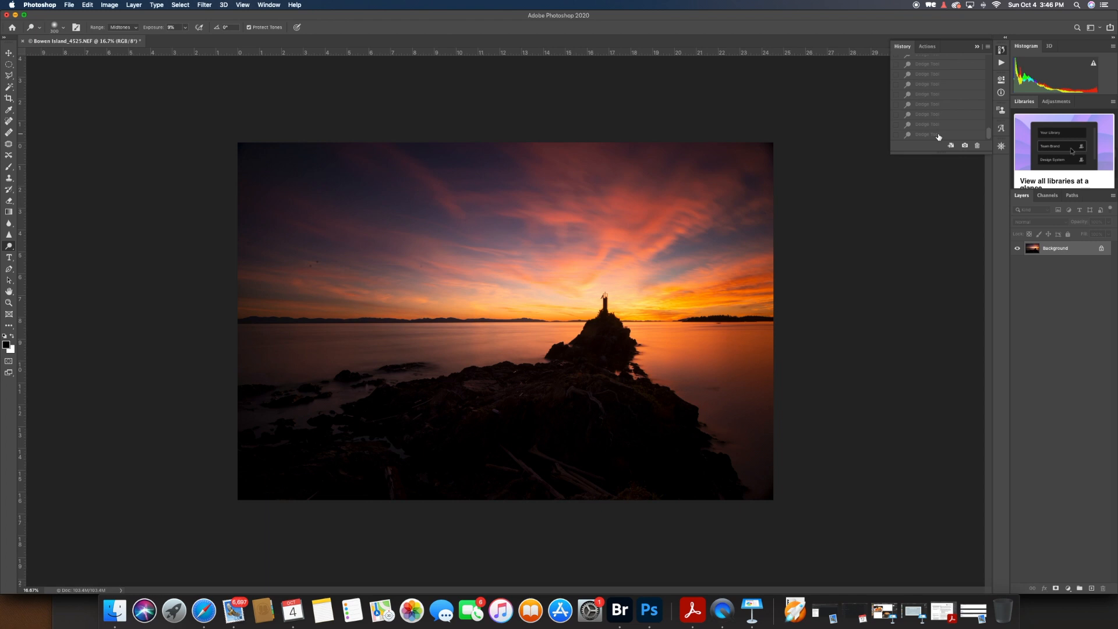
pyautogui.click(937, 135)
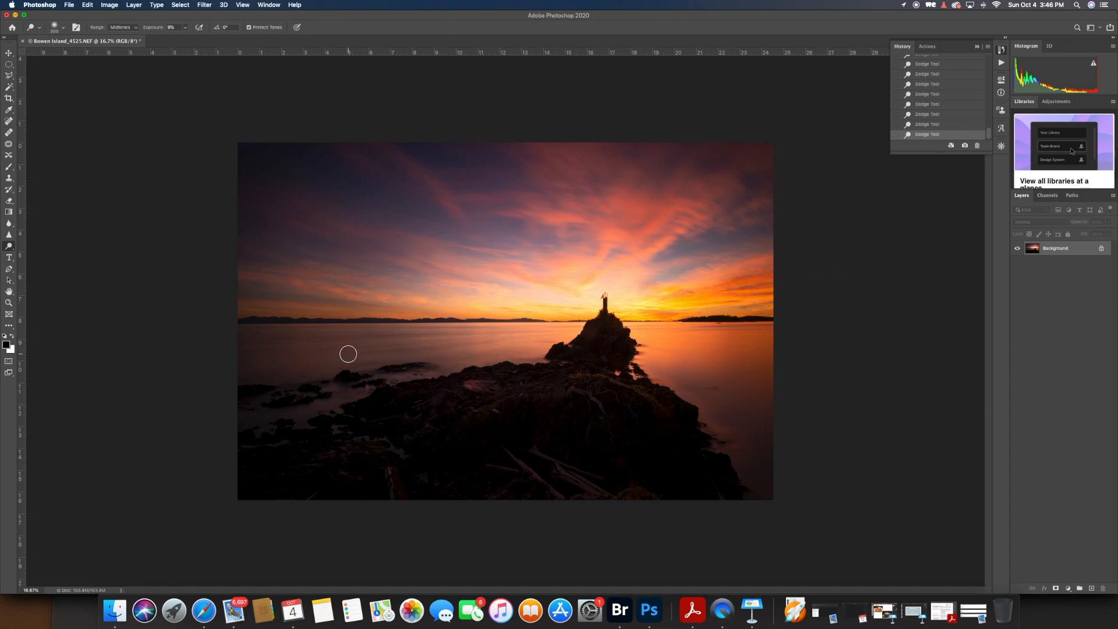
# Examine the horizon, distant mountains and lighthouse rock up close for areas needing more tonal work
pyautogui.press('super+equal')
pyautogui.press('super+equal')
pyautogui.press('super+equal')
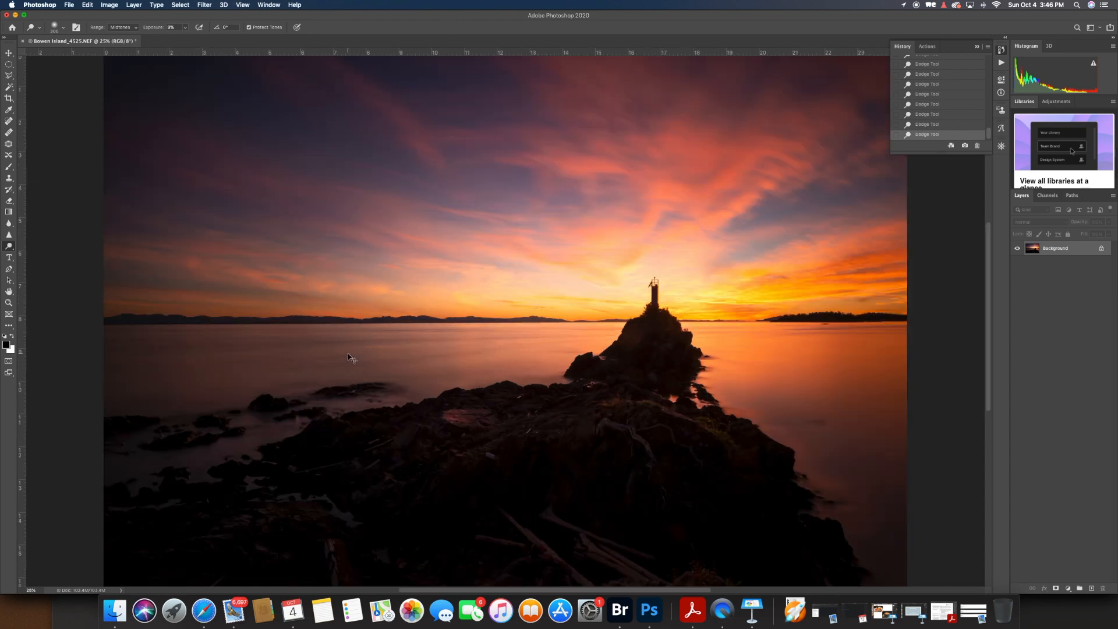
pyautogui.press('super+equal')
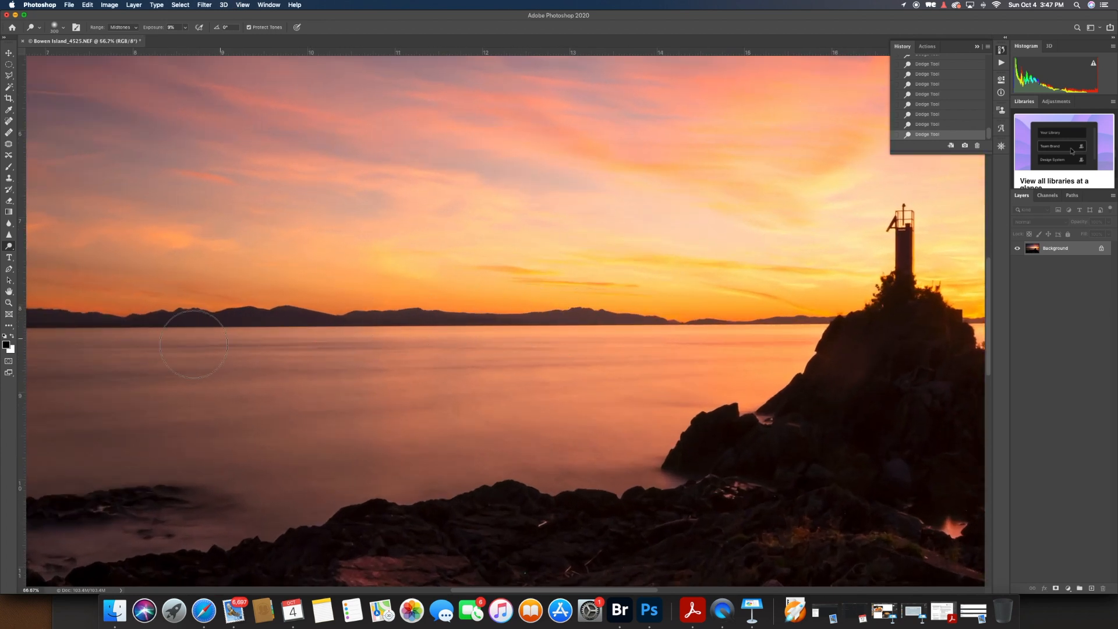
pyautogui.hscroll(-5, 93, 333)
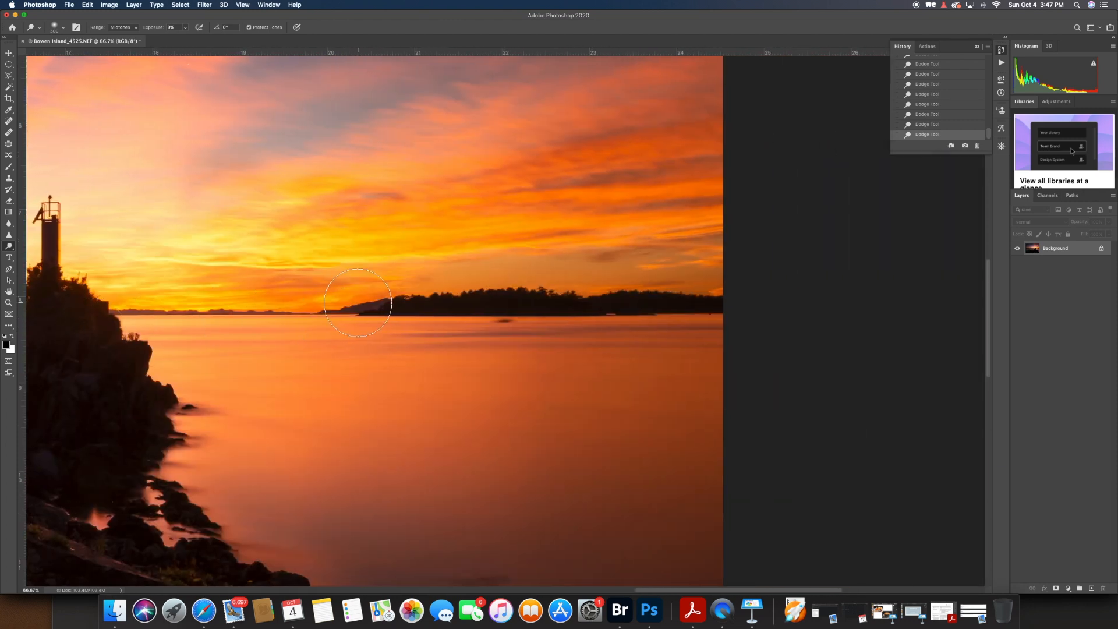
pyautogui.hscroll(-10, 483, 310)
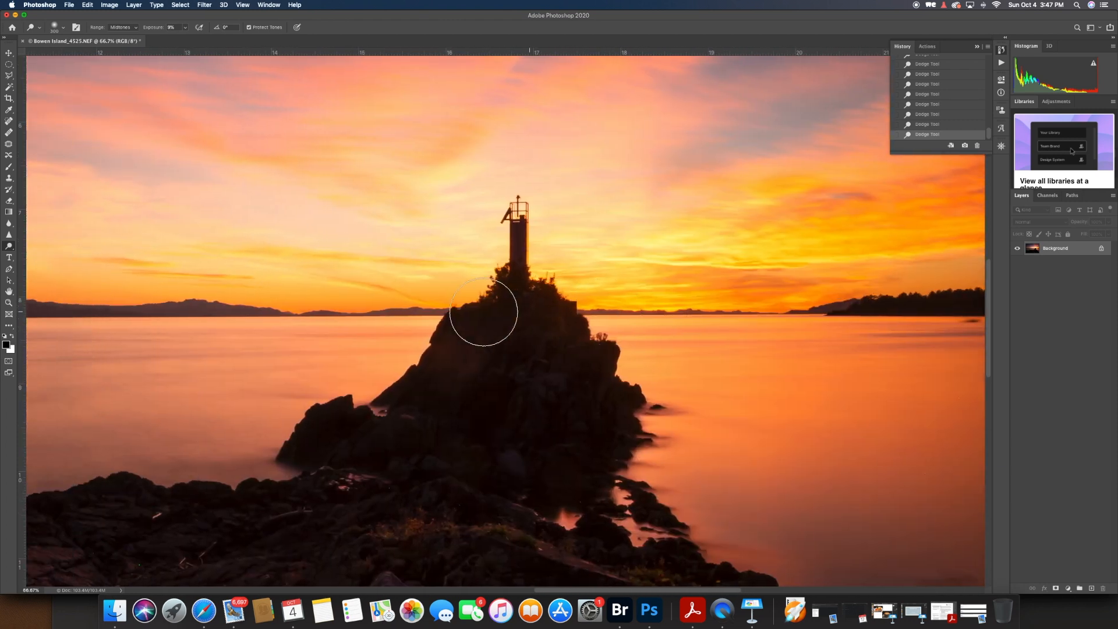
pyautogui.scroll(-3, 483, 311)
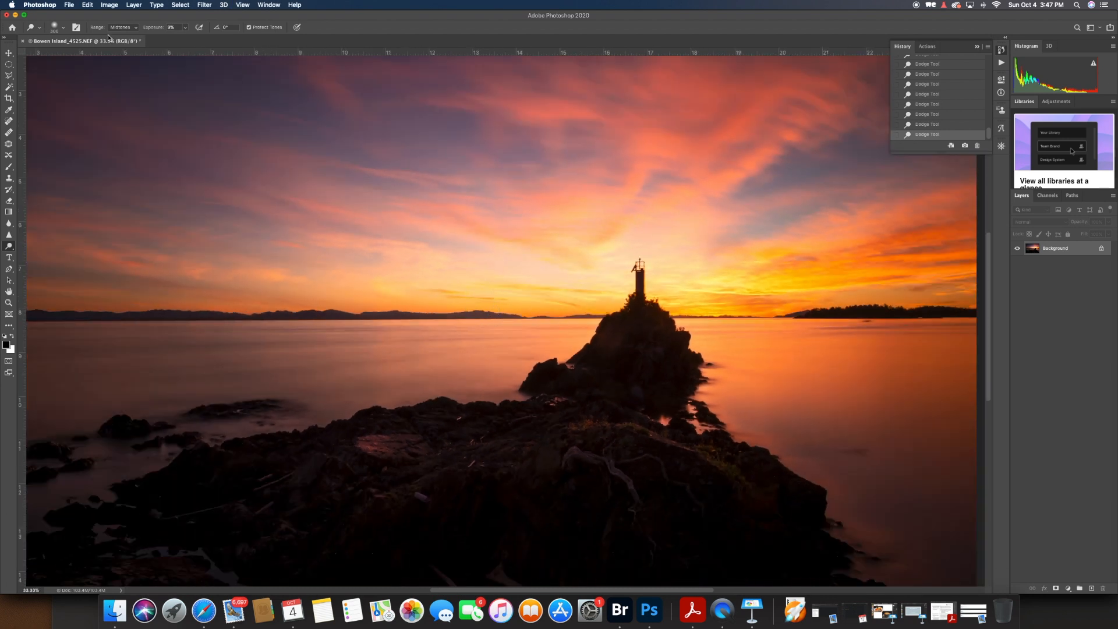
# Switch to the Burn tool and keep its range on Shadows
pyautogui.click(11, 247)
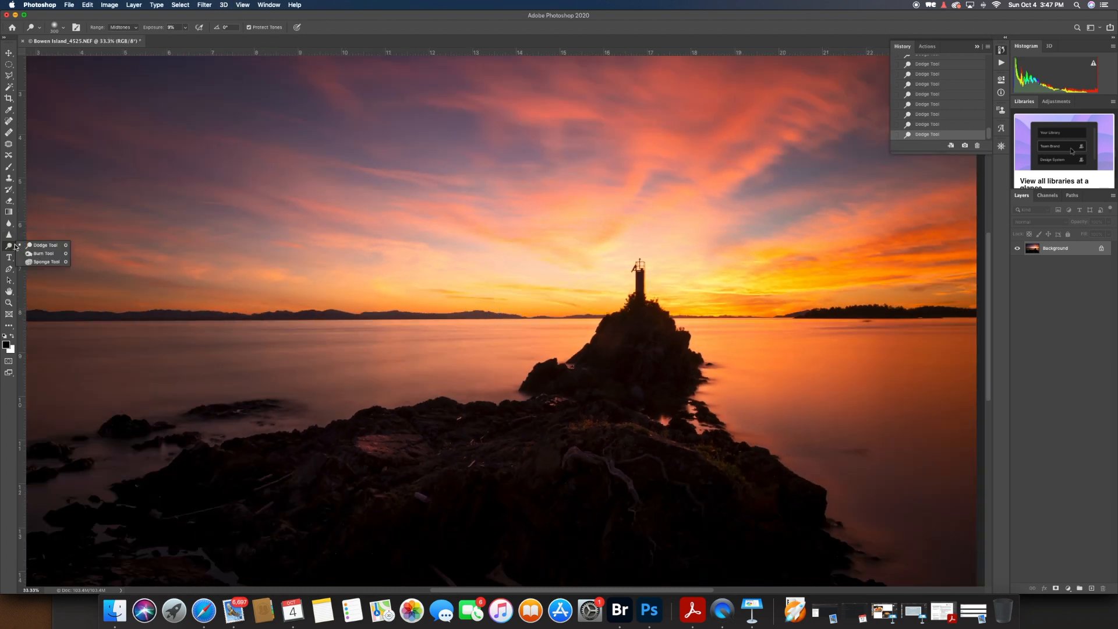
pyautogui.click(35, 255)
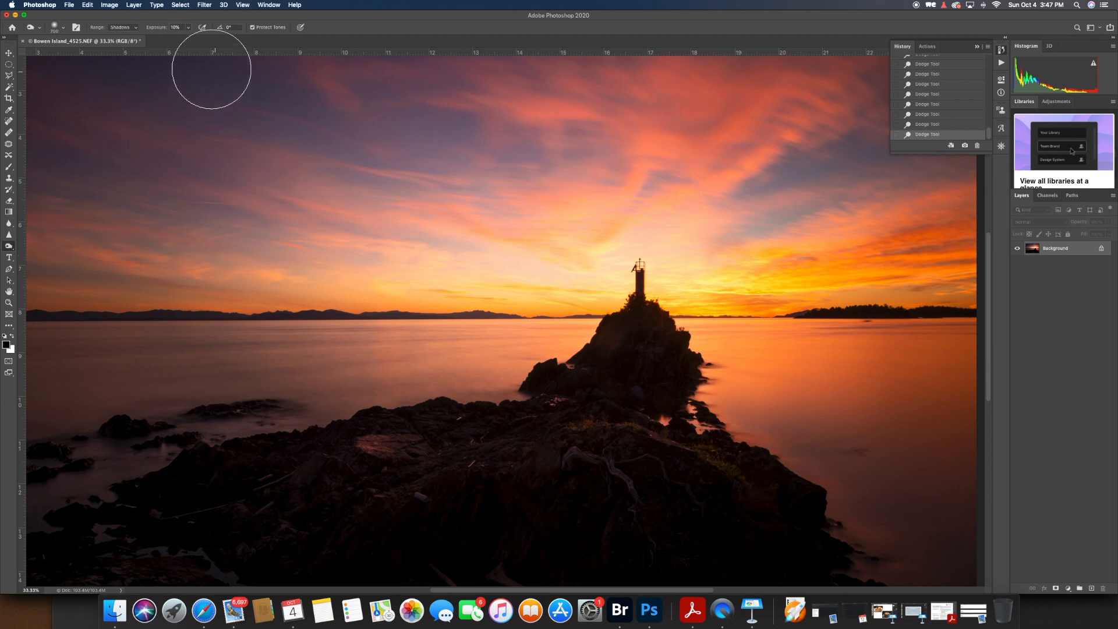
pyautogui.click(136, 28)
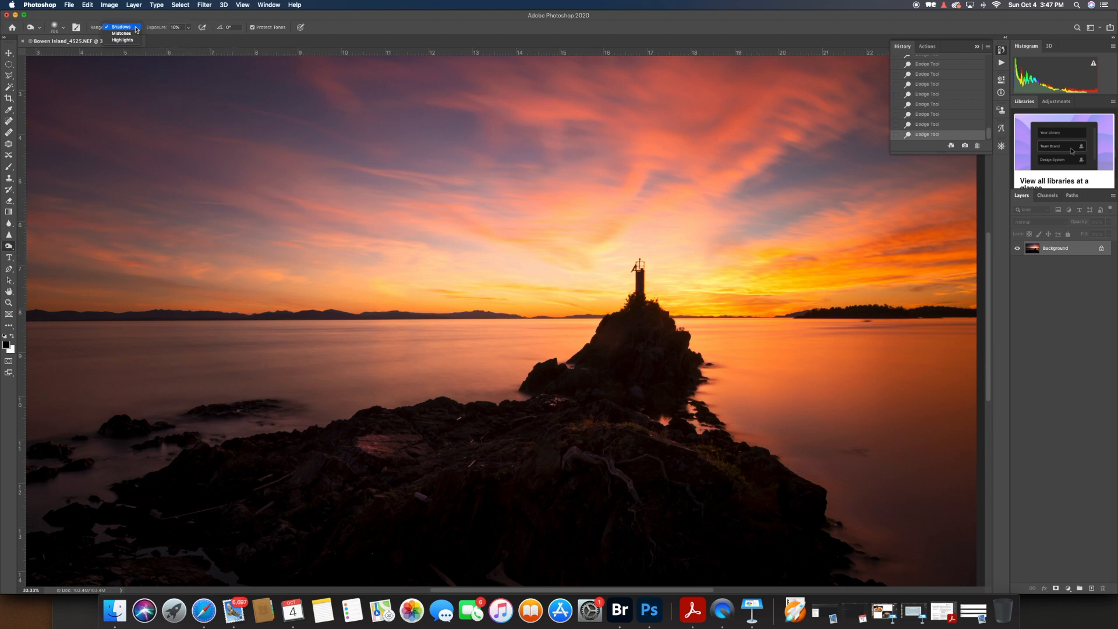
pyautogui.click(135, 28)
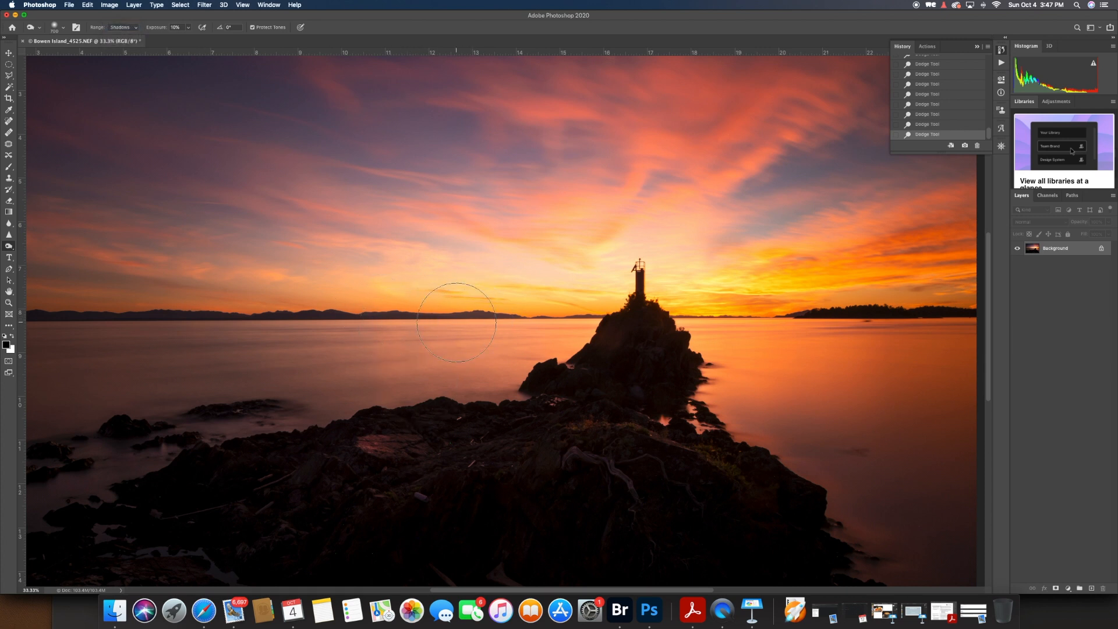
# Shrink the Burn brush to a small tip and burn a short stretch of the distant mountains on the photo's left side
pyautogui.press('[')
pyautogui.press('[')
pyautogui.press('[')
pyautogui.press('[')
pyautogui.press('[')
pyautogui.press('[')
pyautogui.press('[')
pyautogui.press('[')
pyautogui.press('[')
pyautogui.press('[')
pyautogui.hscroll(-5, 457, 322)
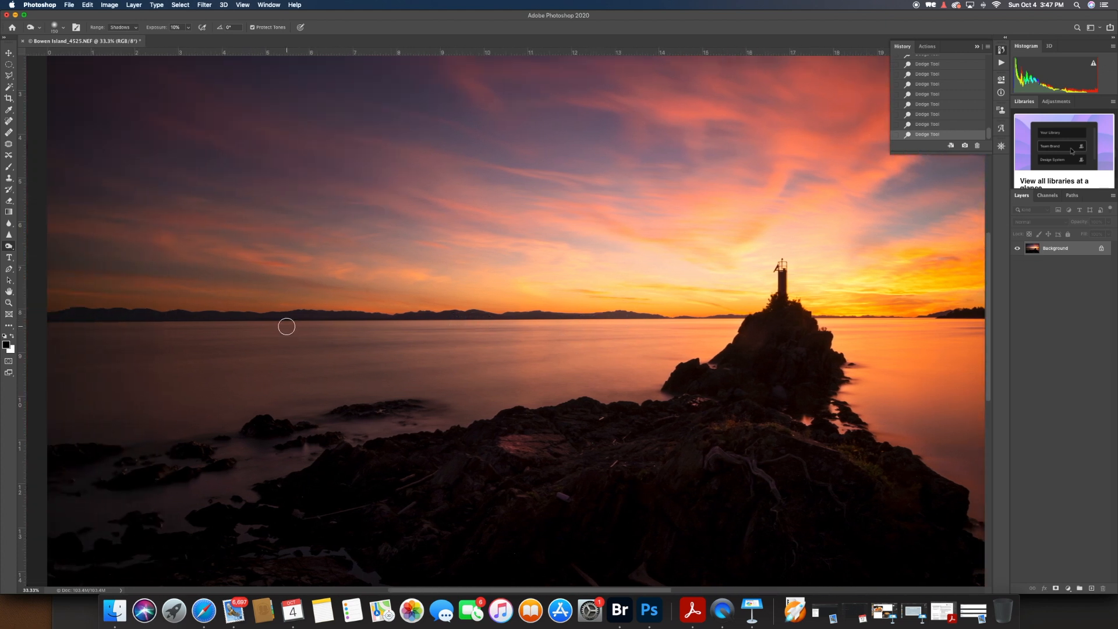
pyautogui.moveTo(279, 312); pyautogui.dragTo(314, 316)
# With a slightly larger brush, burn the distant land along the whole horizon, from the left mountain range to the island on the right
pyautogui.press(']')
pyautogui.press(']')
pyautogui.press(']')
pyautogui.moveTo(397, 320); pyautogui.dragTo(736, 313)
pyautogui.moveTo(870, 314); pyautogui.dragTo(974, 313)
pyautogui.moveTo(53, 313); pyautogui.dragTo(350, 314)
pyautogui.moveTo(590, 314); pyautogui.dragTo(757, 314)
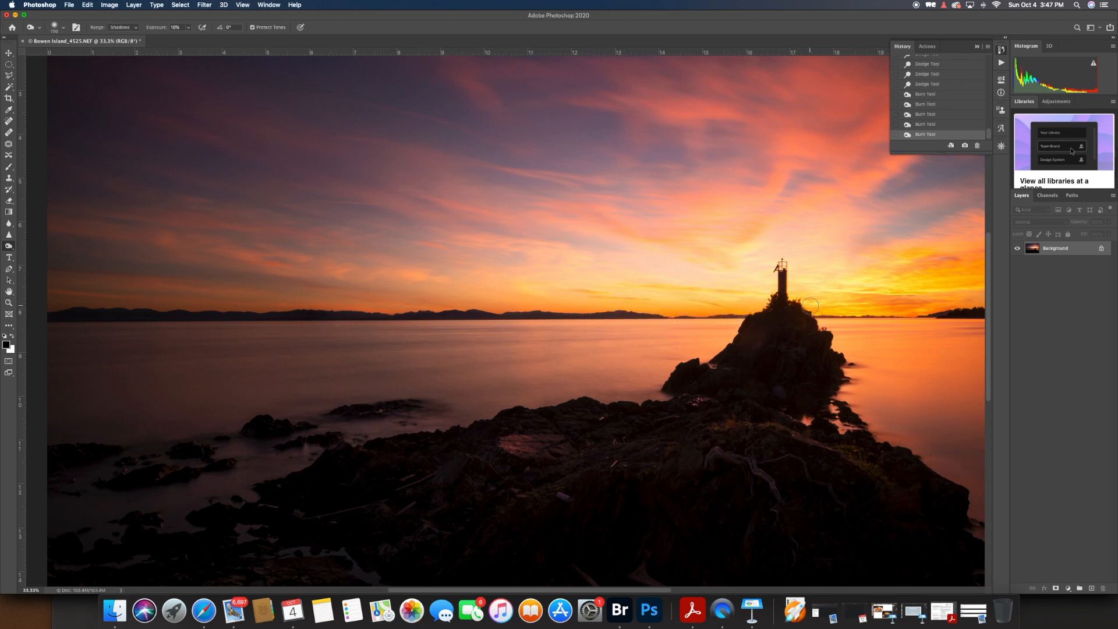
pyautogui.moveTo(827, 313); pyautogui.dragTo(972, 313)
pyautogui.hscroll(10, 972, 313)
pyautogui.moveTo(566, 314); pyautogui.dragTo(826, 317)
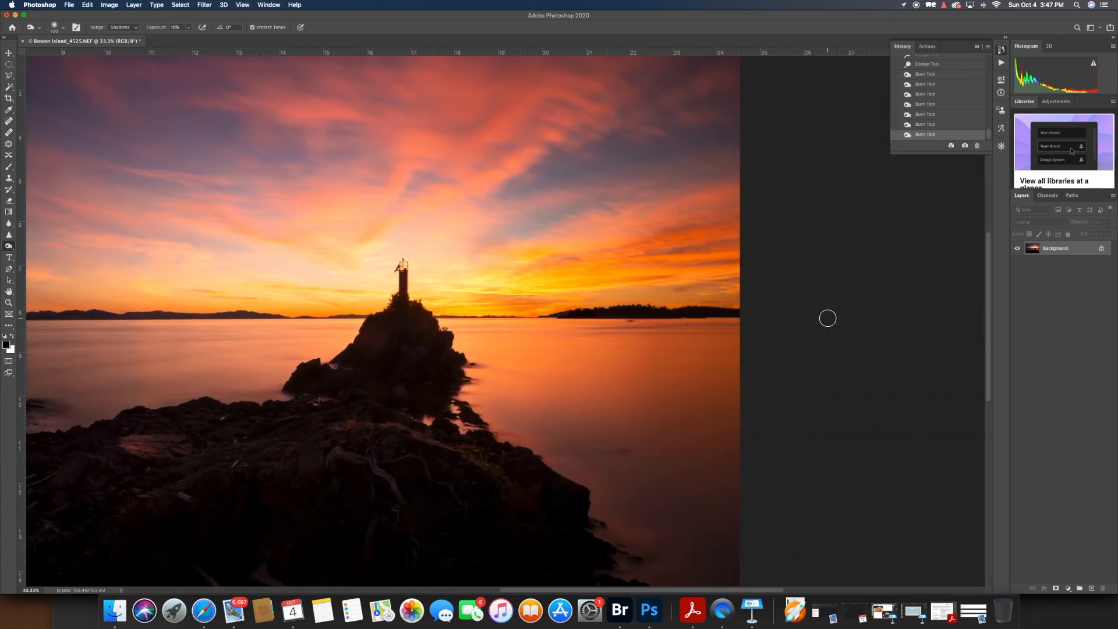
# At 100% zoom, burn the shadows of the mountain range between the photo's left side and the lighthouse rock
pyautogui.hscroll(-7, 827, 318)
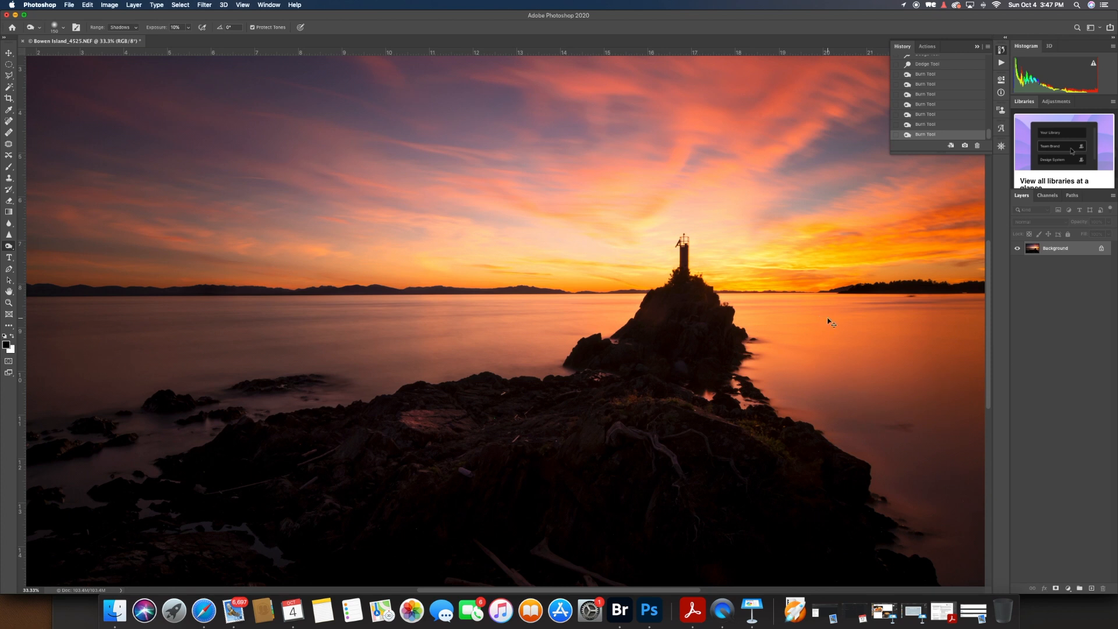
pyautogui.hscroll(5, 828, 318)
pyautogui.scroll(-3, 827, 318)
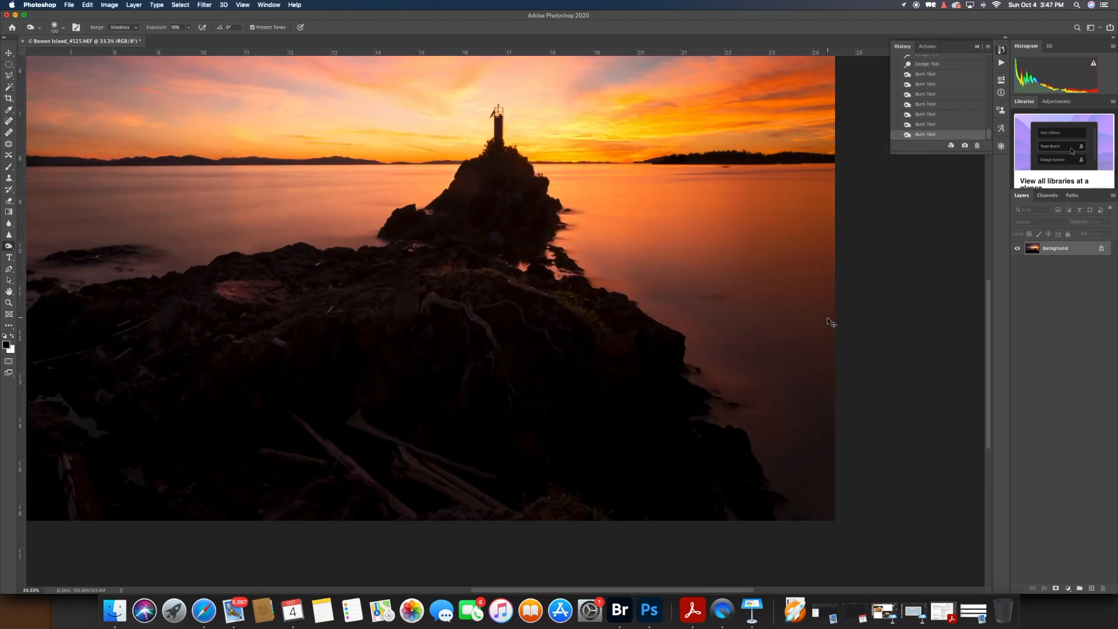
pyautogui.press('super+equal')
pyautogui.press('super+equal')
pyautogui.press('super+equal')
pyautogui.scroll(6, 828, 318)
pyautogui.hscroll(-5, 828, 318)
pyautogui.scroll(4, 828, 318)
pyautogui.hscroll(-2, 828, 318)
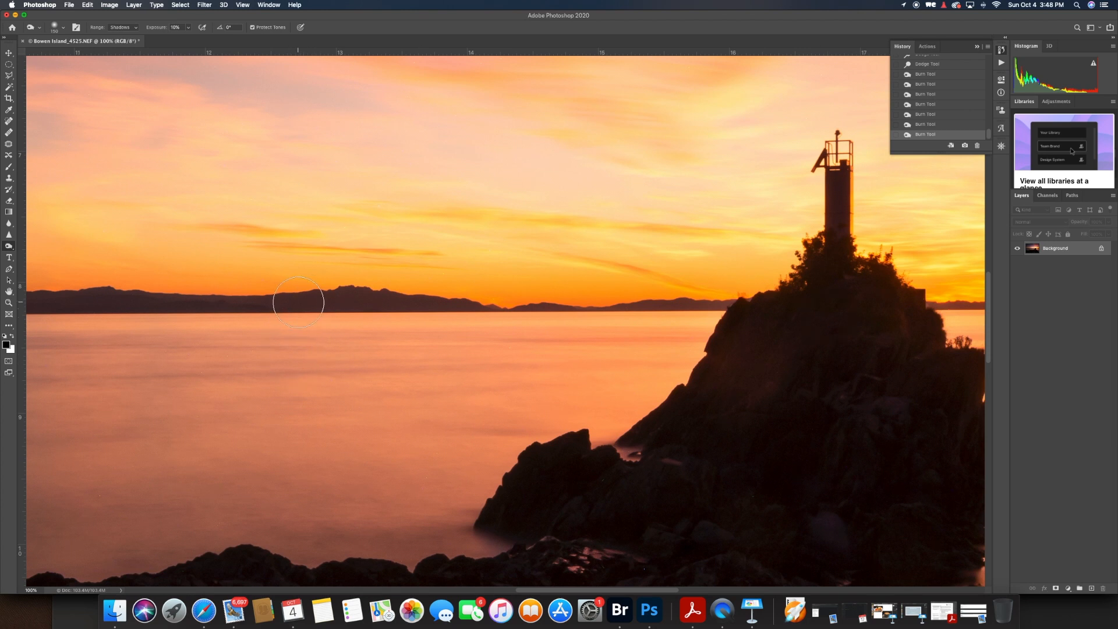
pyautogui.moveTo(366, 301); pyautogui.dragTo(524, 291)
pyautogui.moveTo(167, 302); pyautogui.dragTo(361, 297)
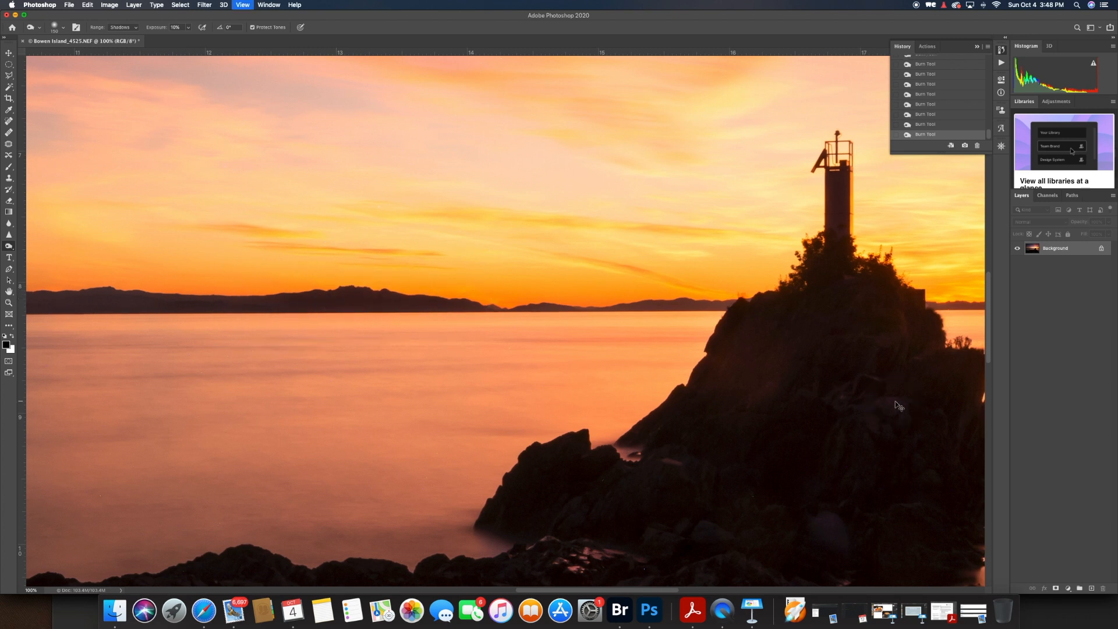
# Return to the full view and set up a crop with the Front Image preset
pyautogui.press('super+minus')
pyautogui.press('super+minus')
pyautogui.press('super+minus')
pyautogui.press('super+minus')
pyautogui.press('super+minus')
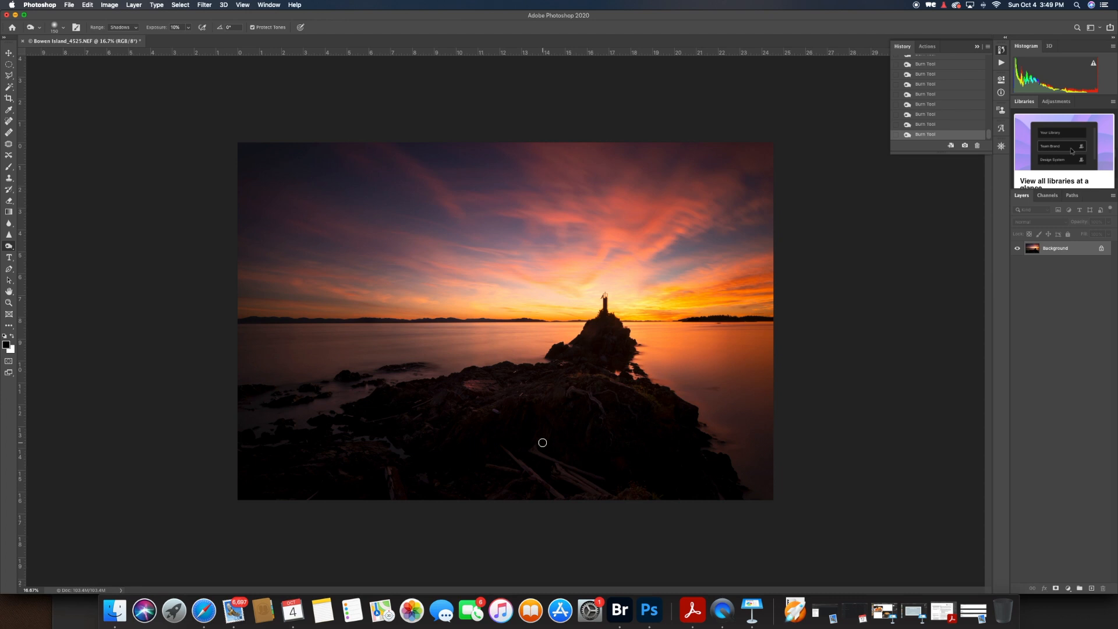
pyautogui.press('c')
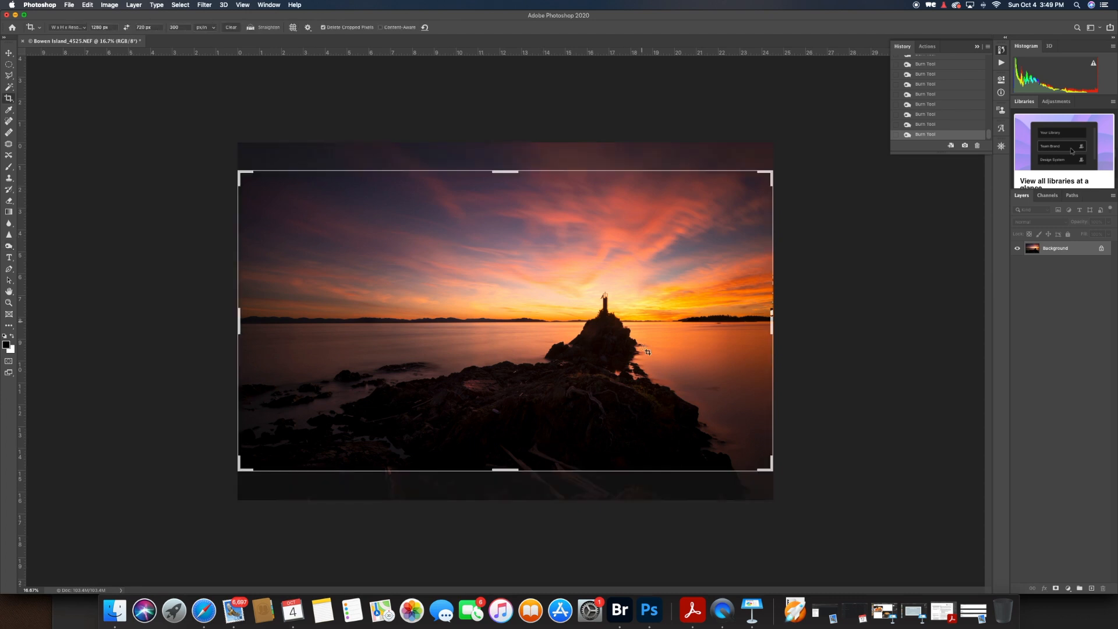
pyautogui.click(85, 28)
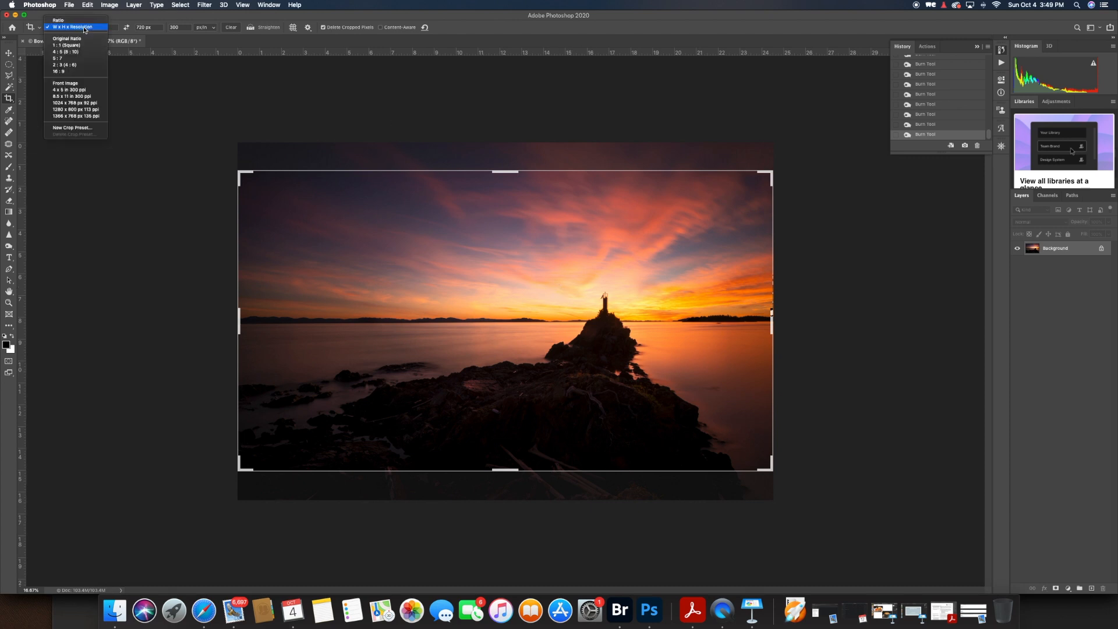
pyautogui.click(89, 28)
pyautogui.click(88, 28)
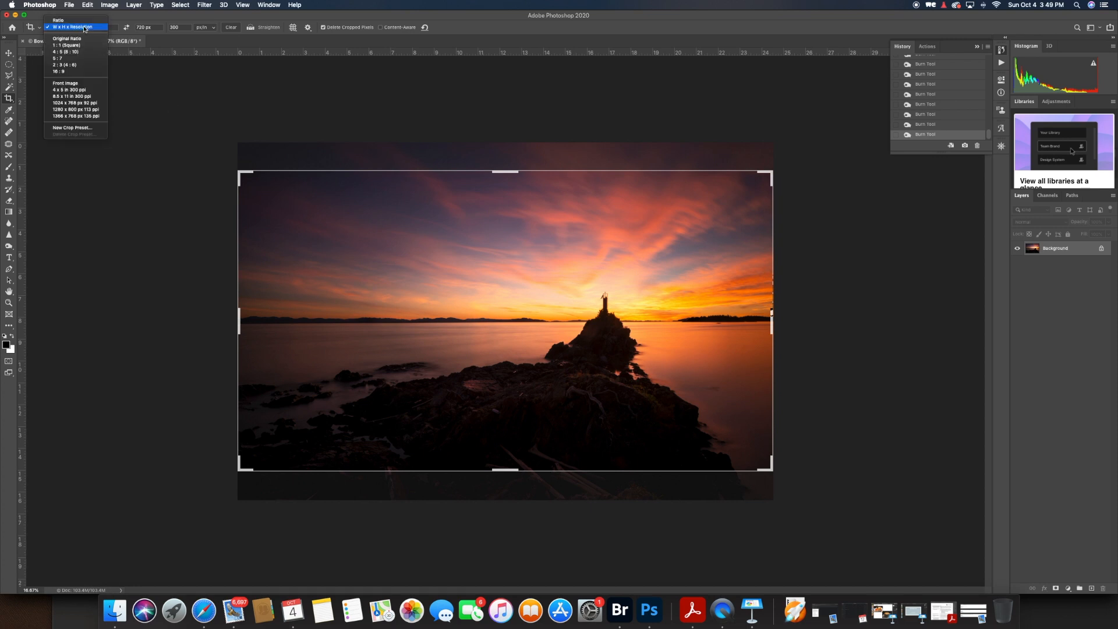
pyautogui.click(81, 84)
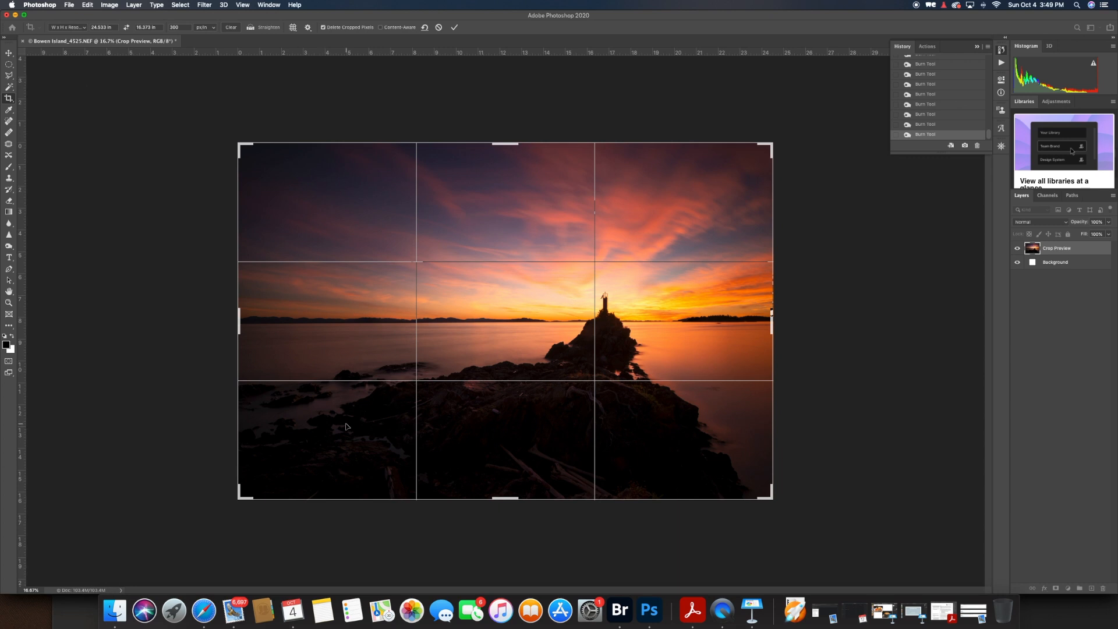
# Crop the photo proportionally, trimming both sides and the dark bottom foreground while keeping the top edge of the sky
pyautogui.moveTo(239, 499); pyautogui.dragTo(258, 477)
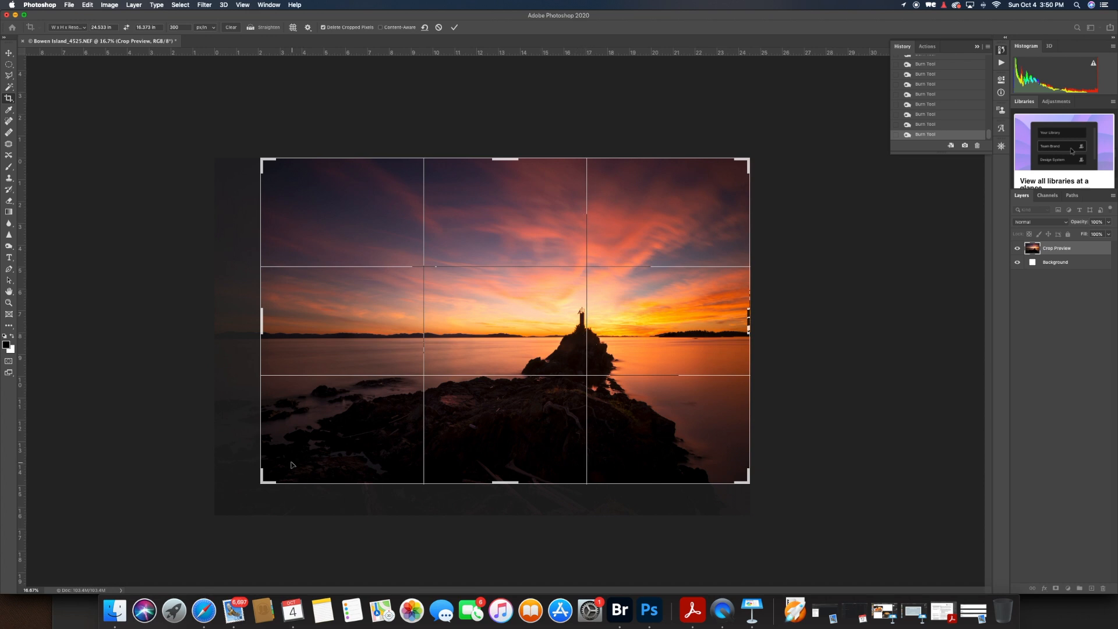
pyautogui.moveTo(513, 426); pyautogui.dragTo(533, 425)
pyautogui.moveTo(534, 426); pyautogui.dragTo(534, 426)
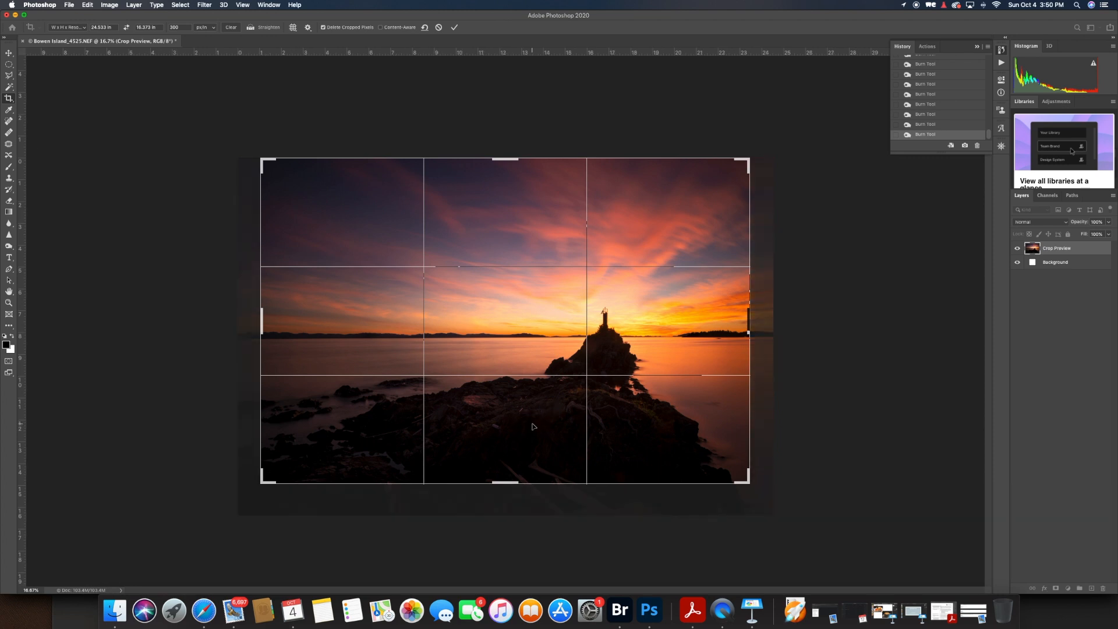
pyautogui.press('Return')
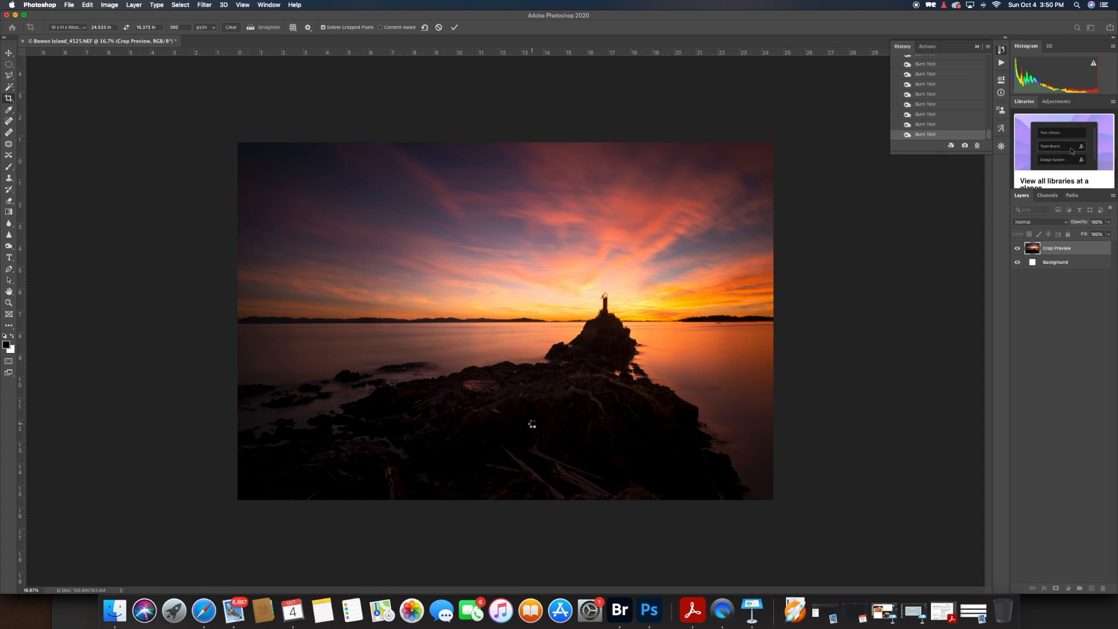